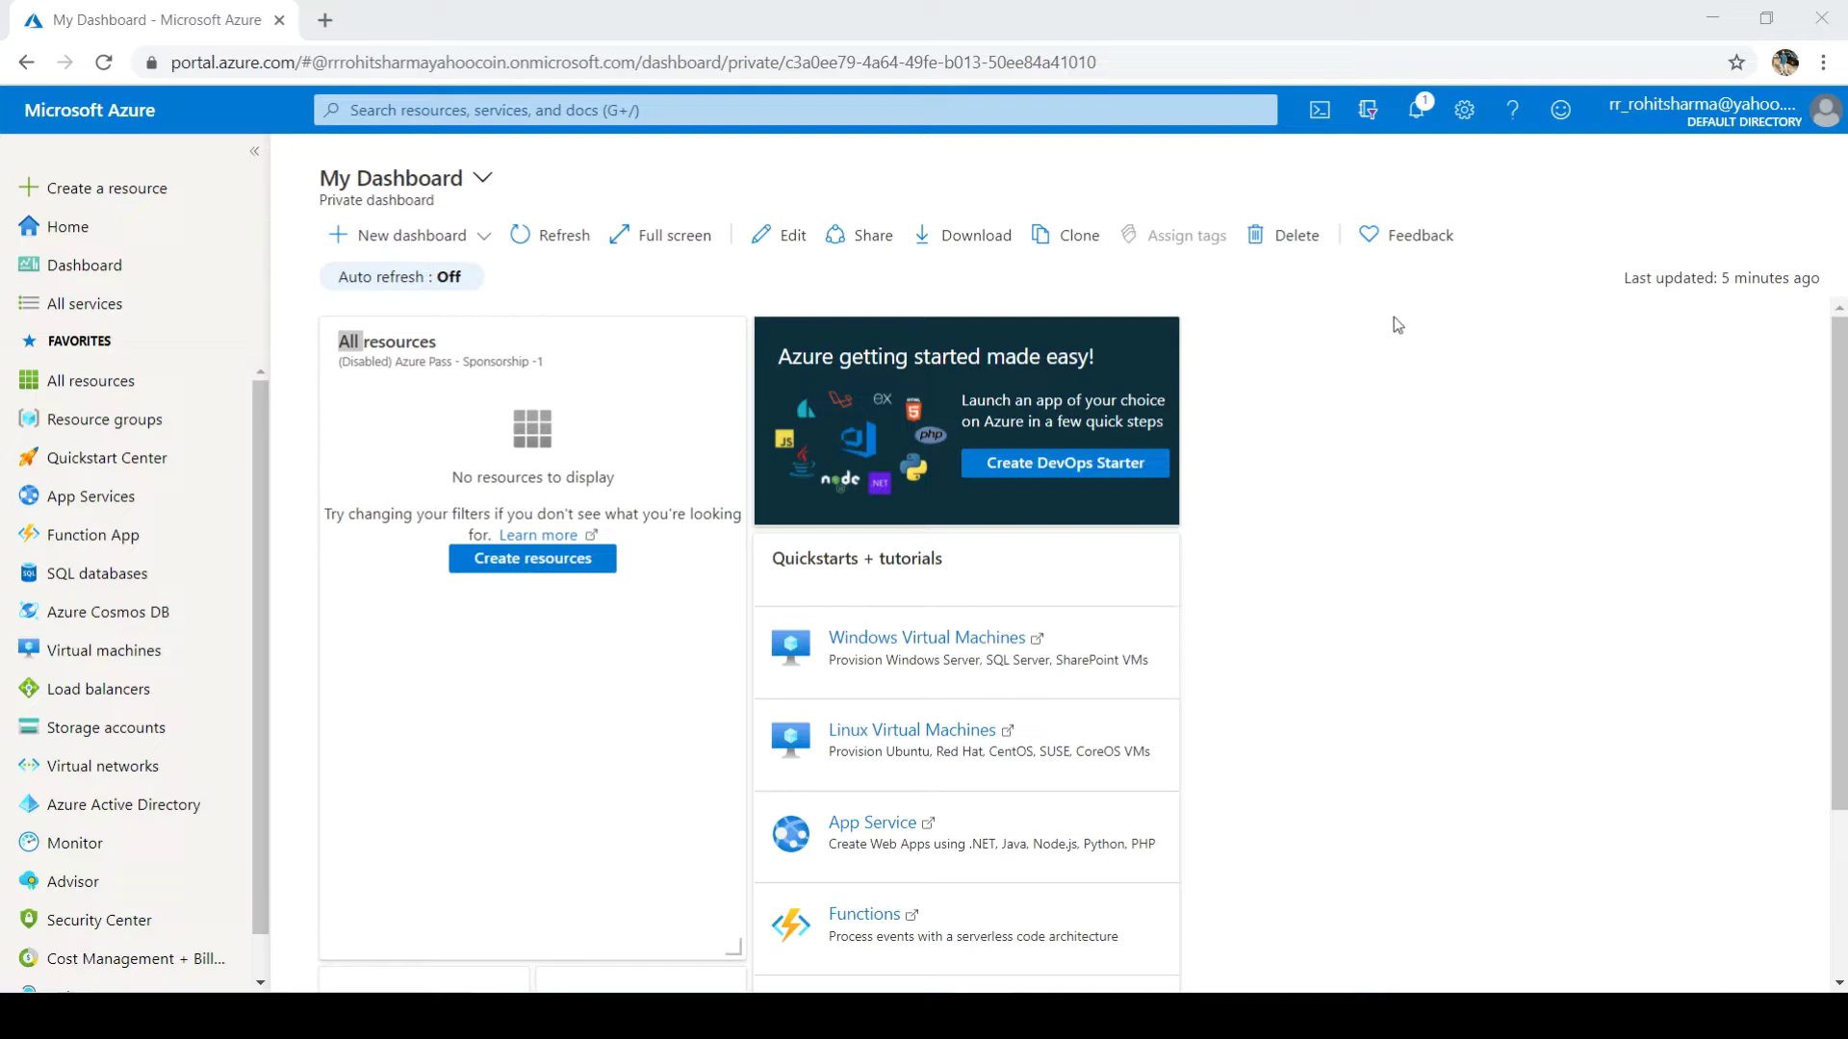
Step: Find App Services by searching the portal and start adding a new web app
left_click(381, 110)
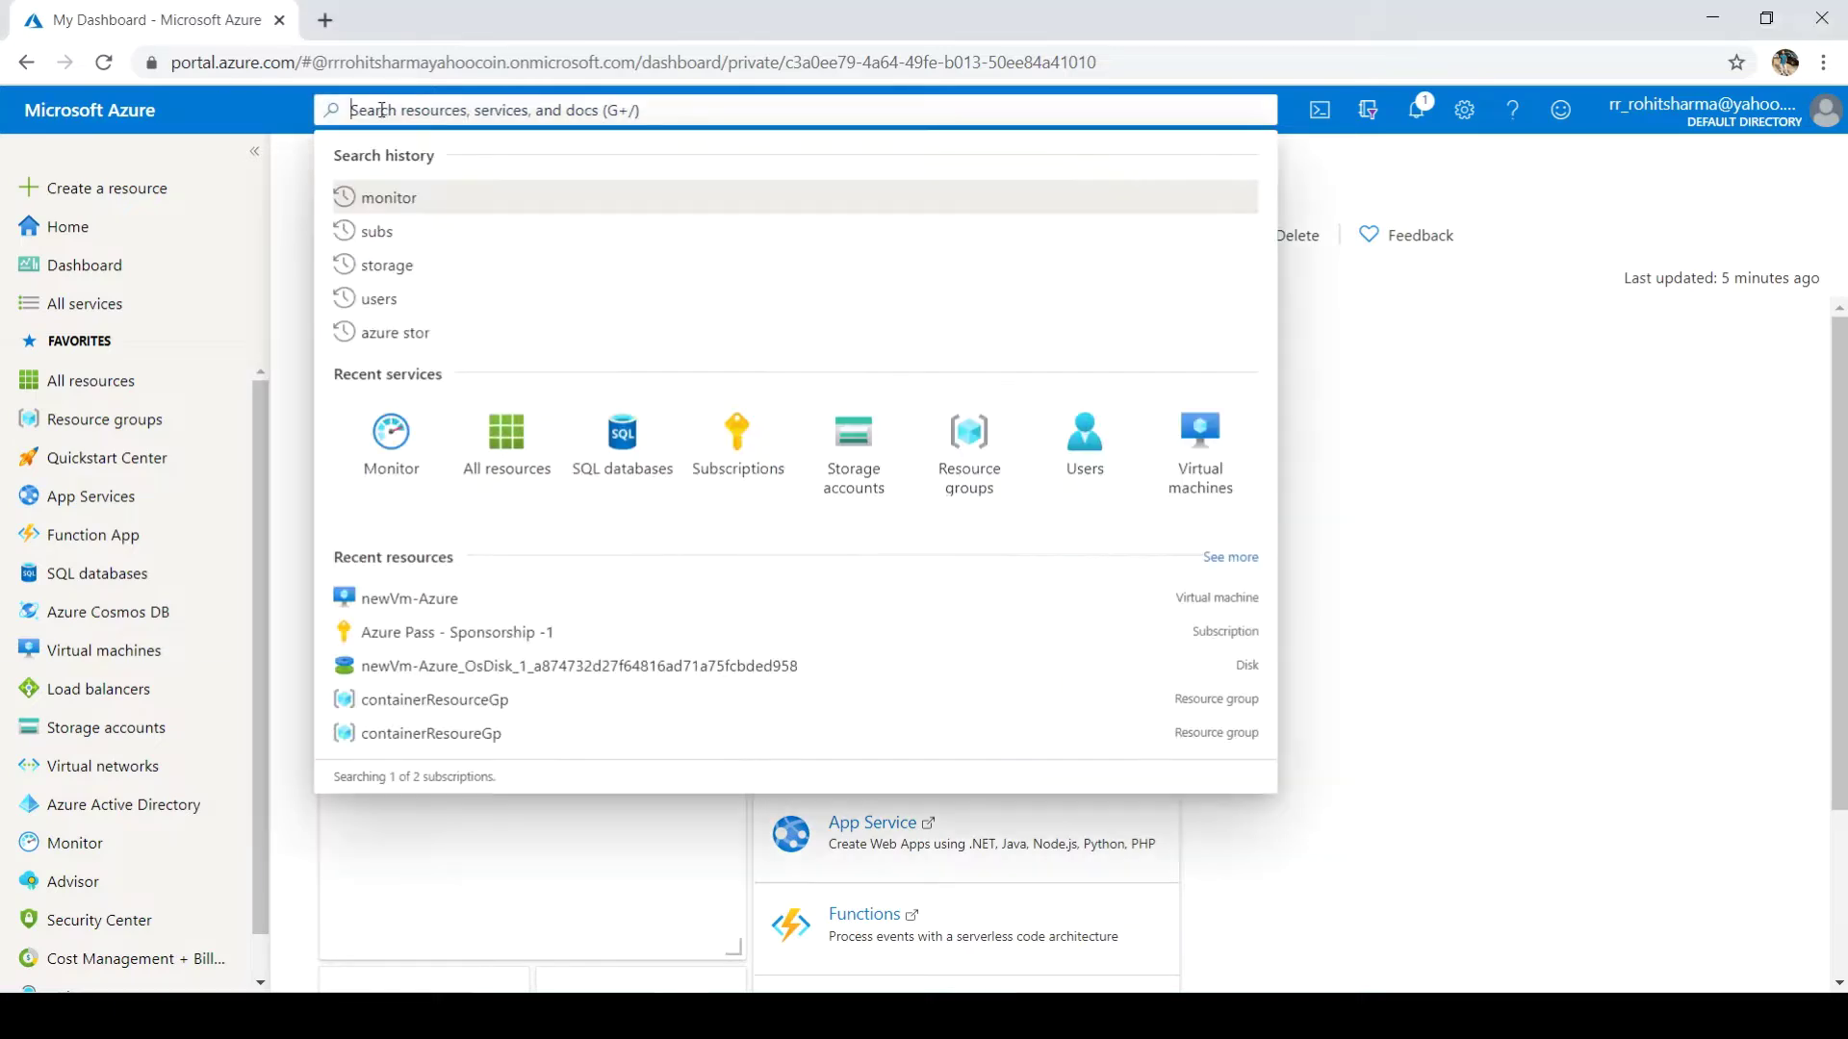
type("app")
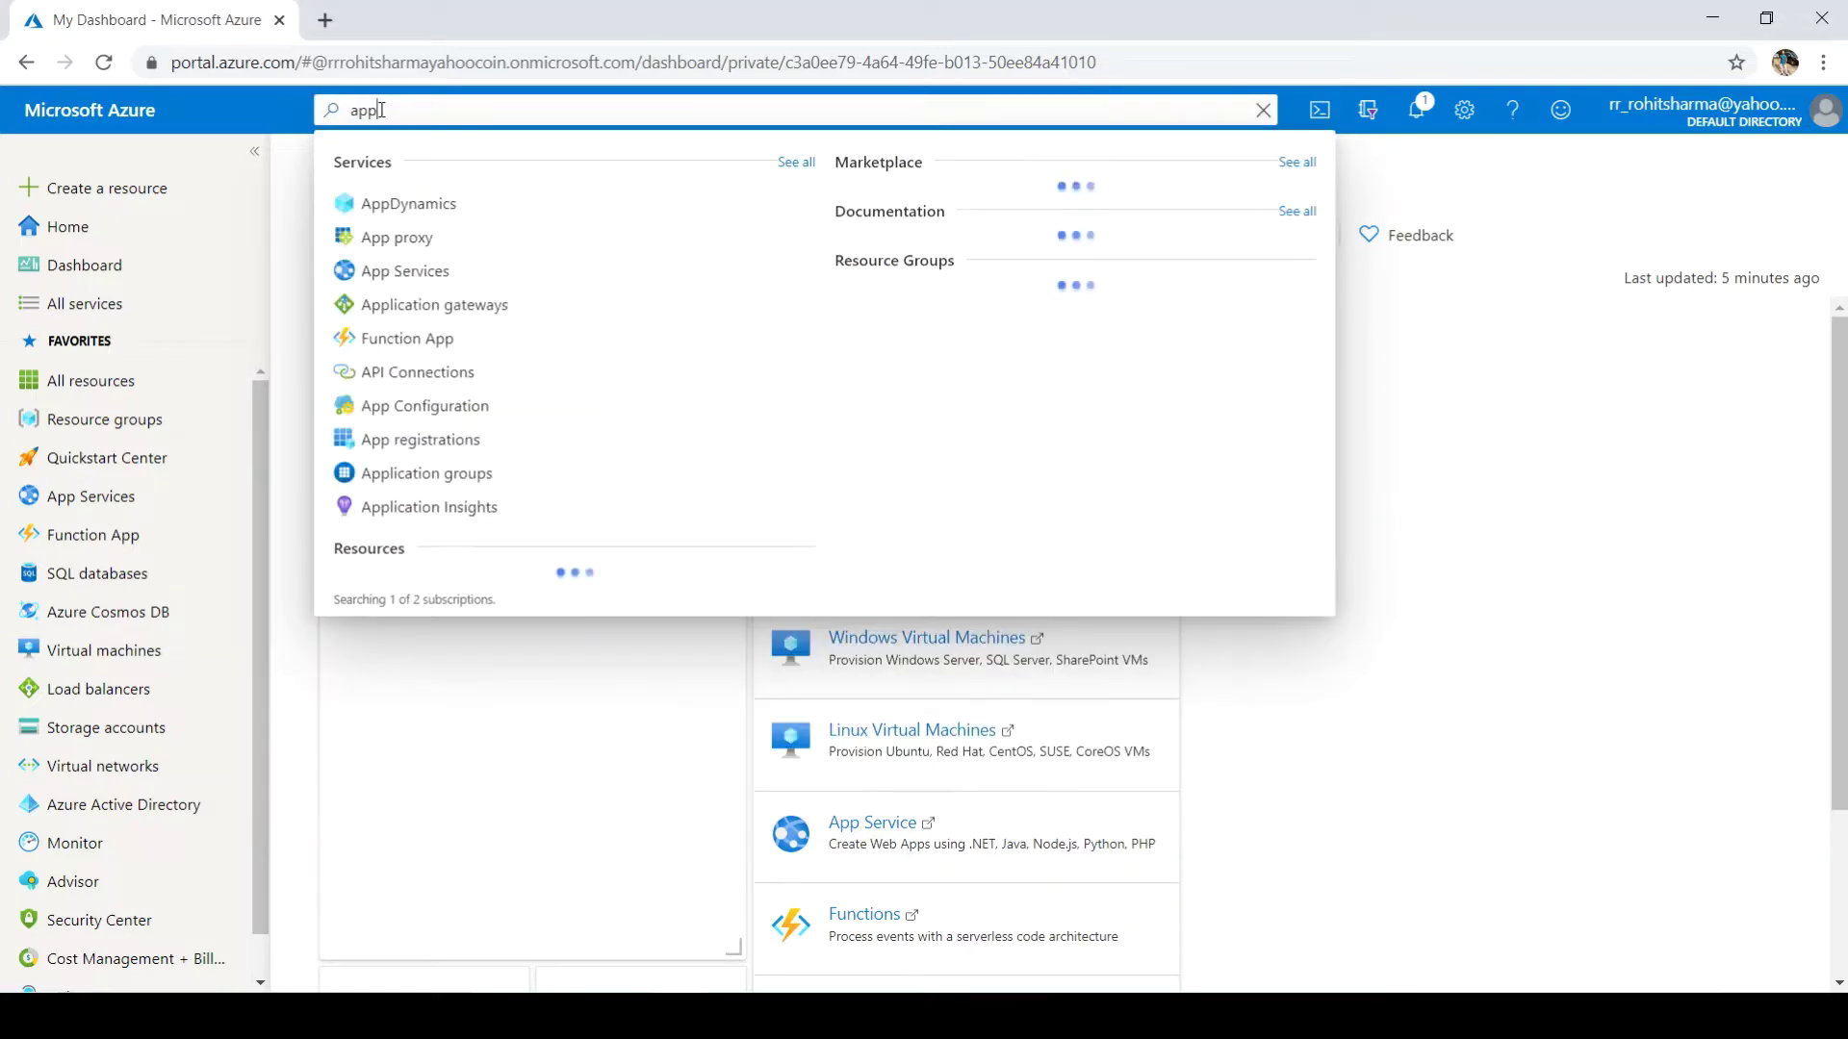
type(" s")
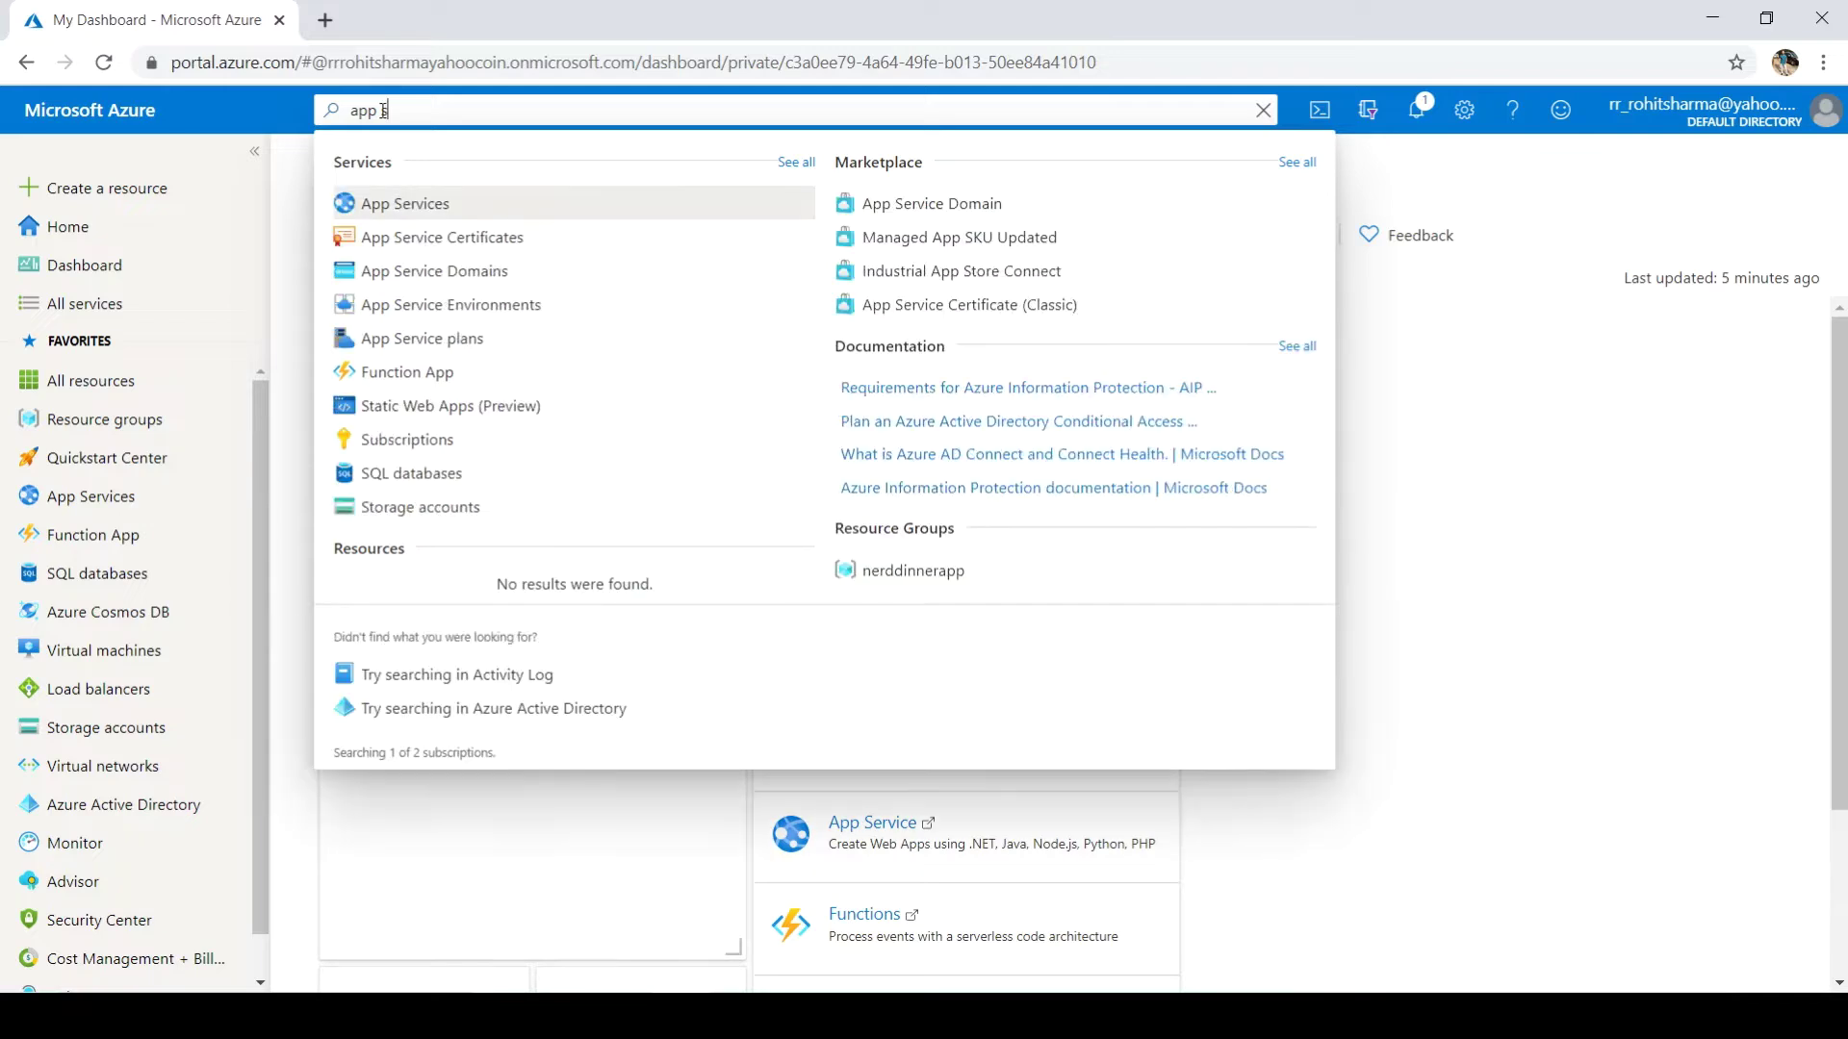
left_click(388, 208)
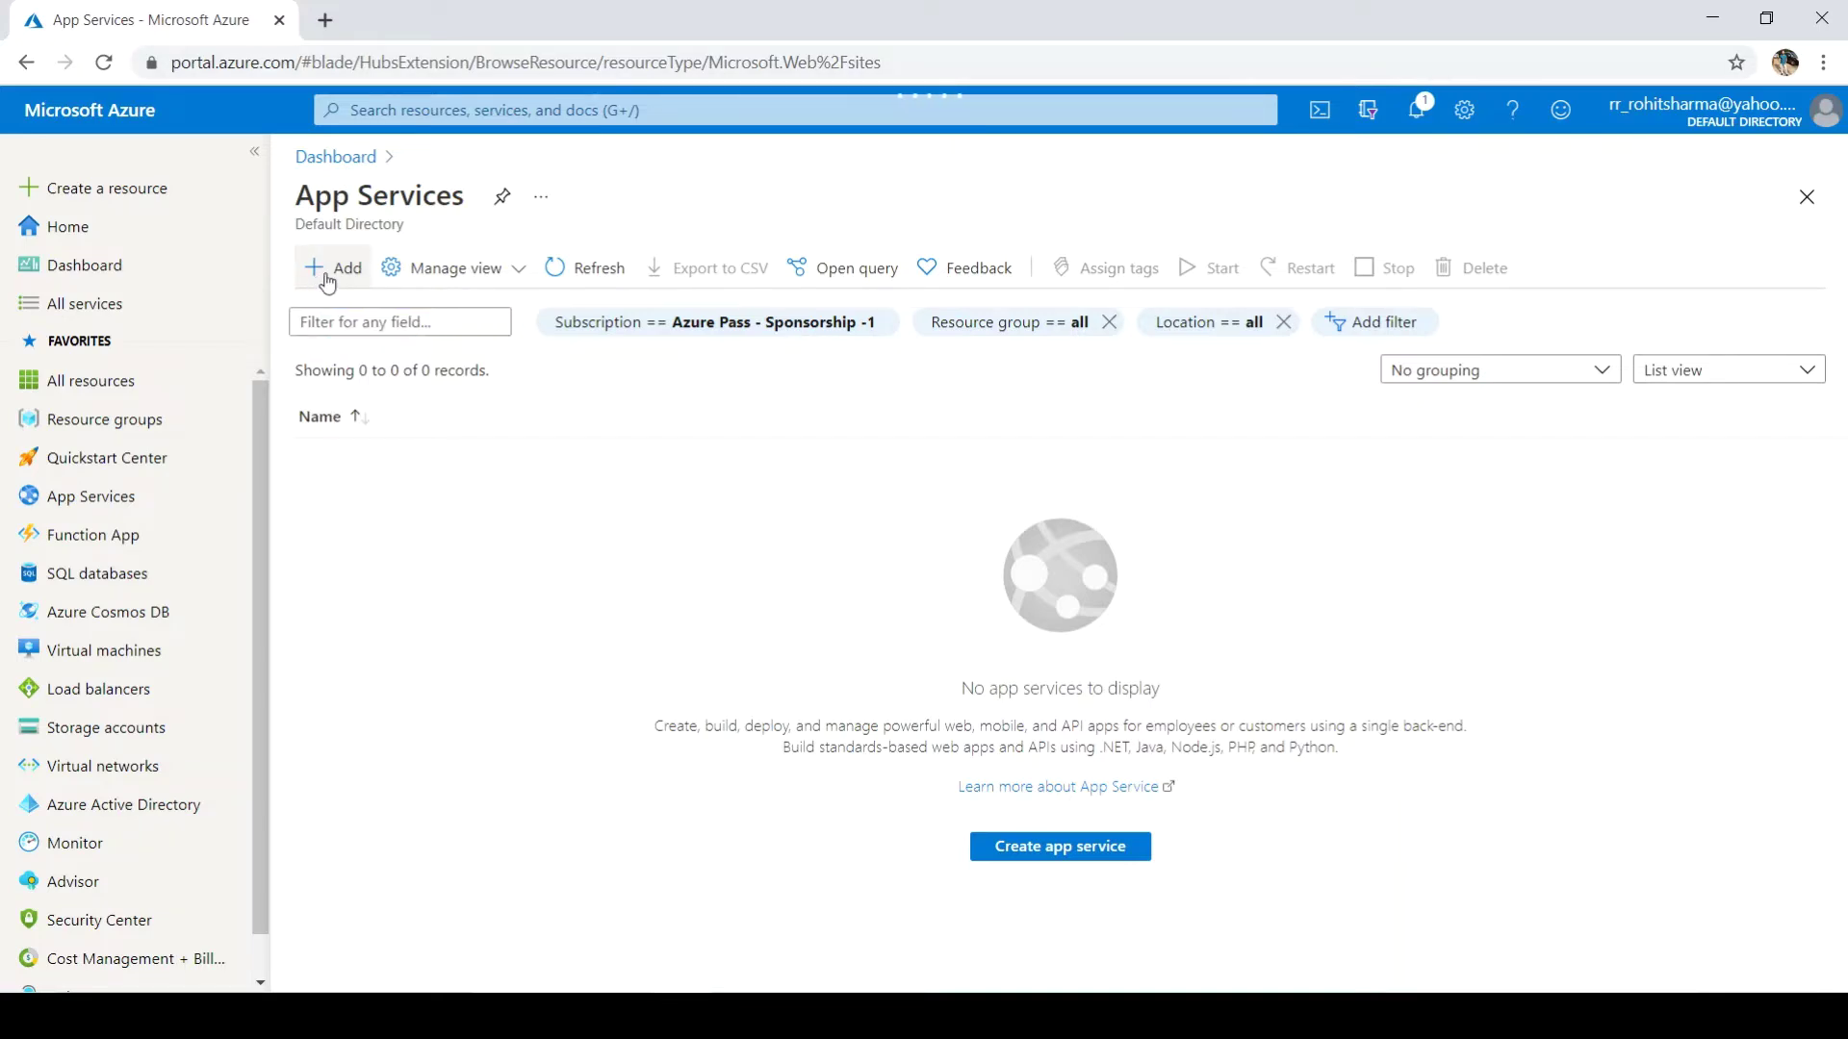
left_click(326, 277)
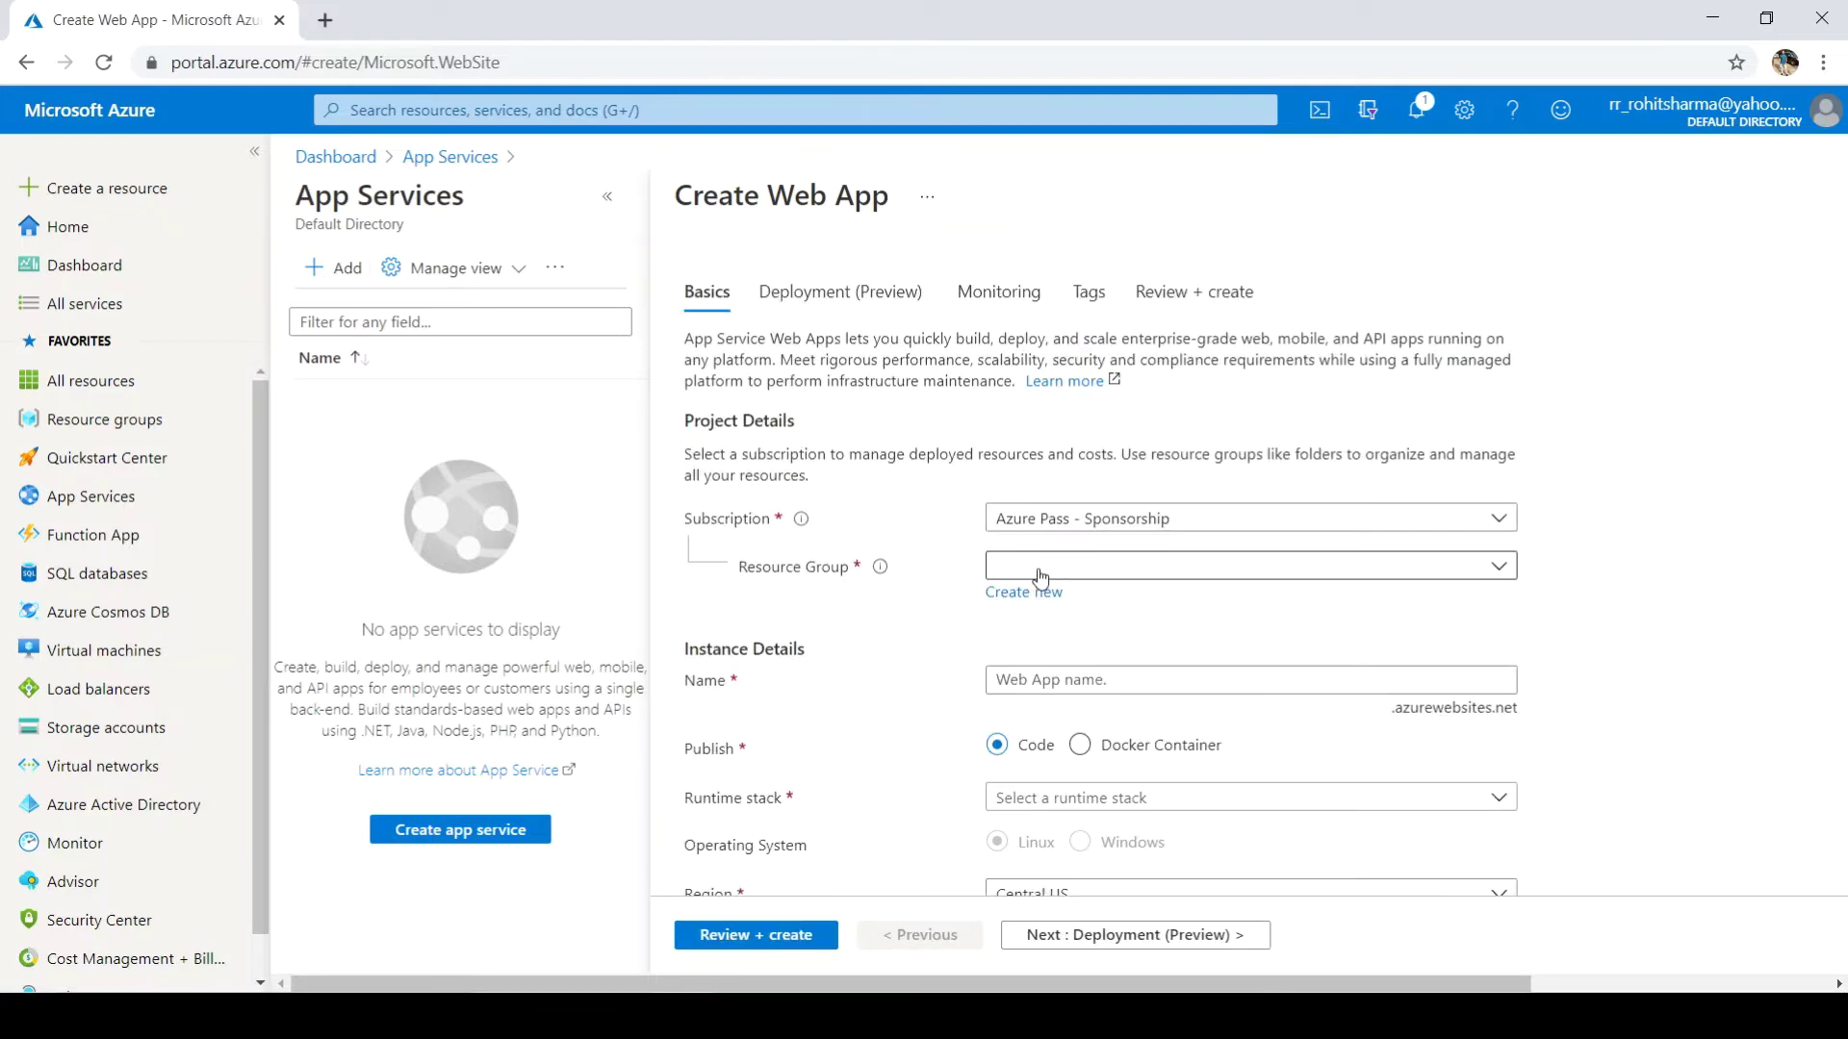
Step: Create a new resource group named WebAppResourceGp for the web app
left_click(1294, 567)
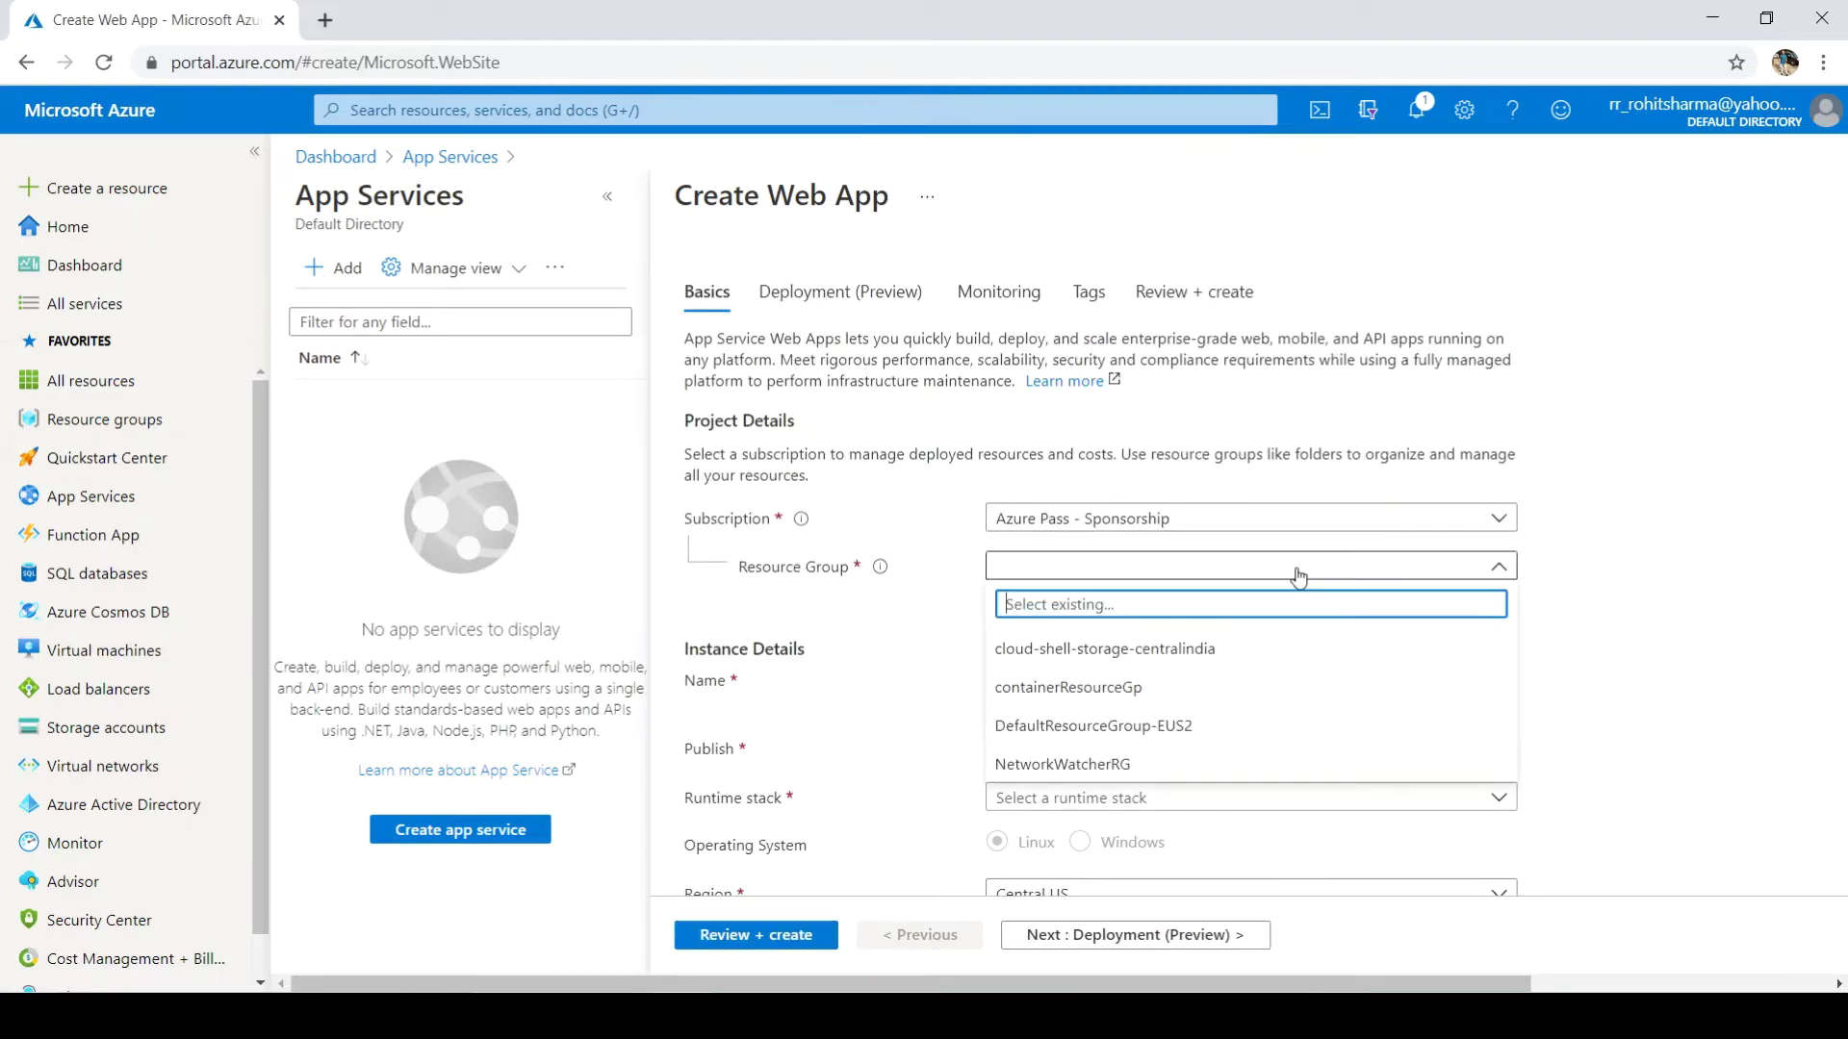
left_click(1674, 568)
left_click(1026, 592)
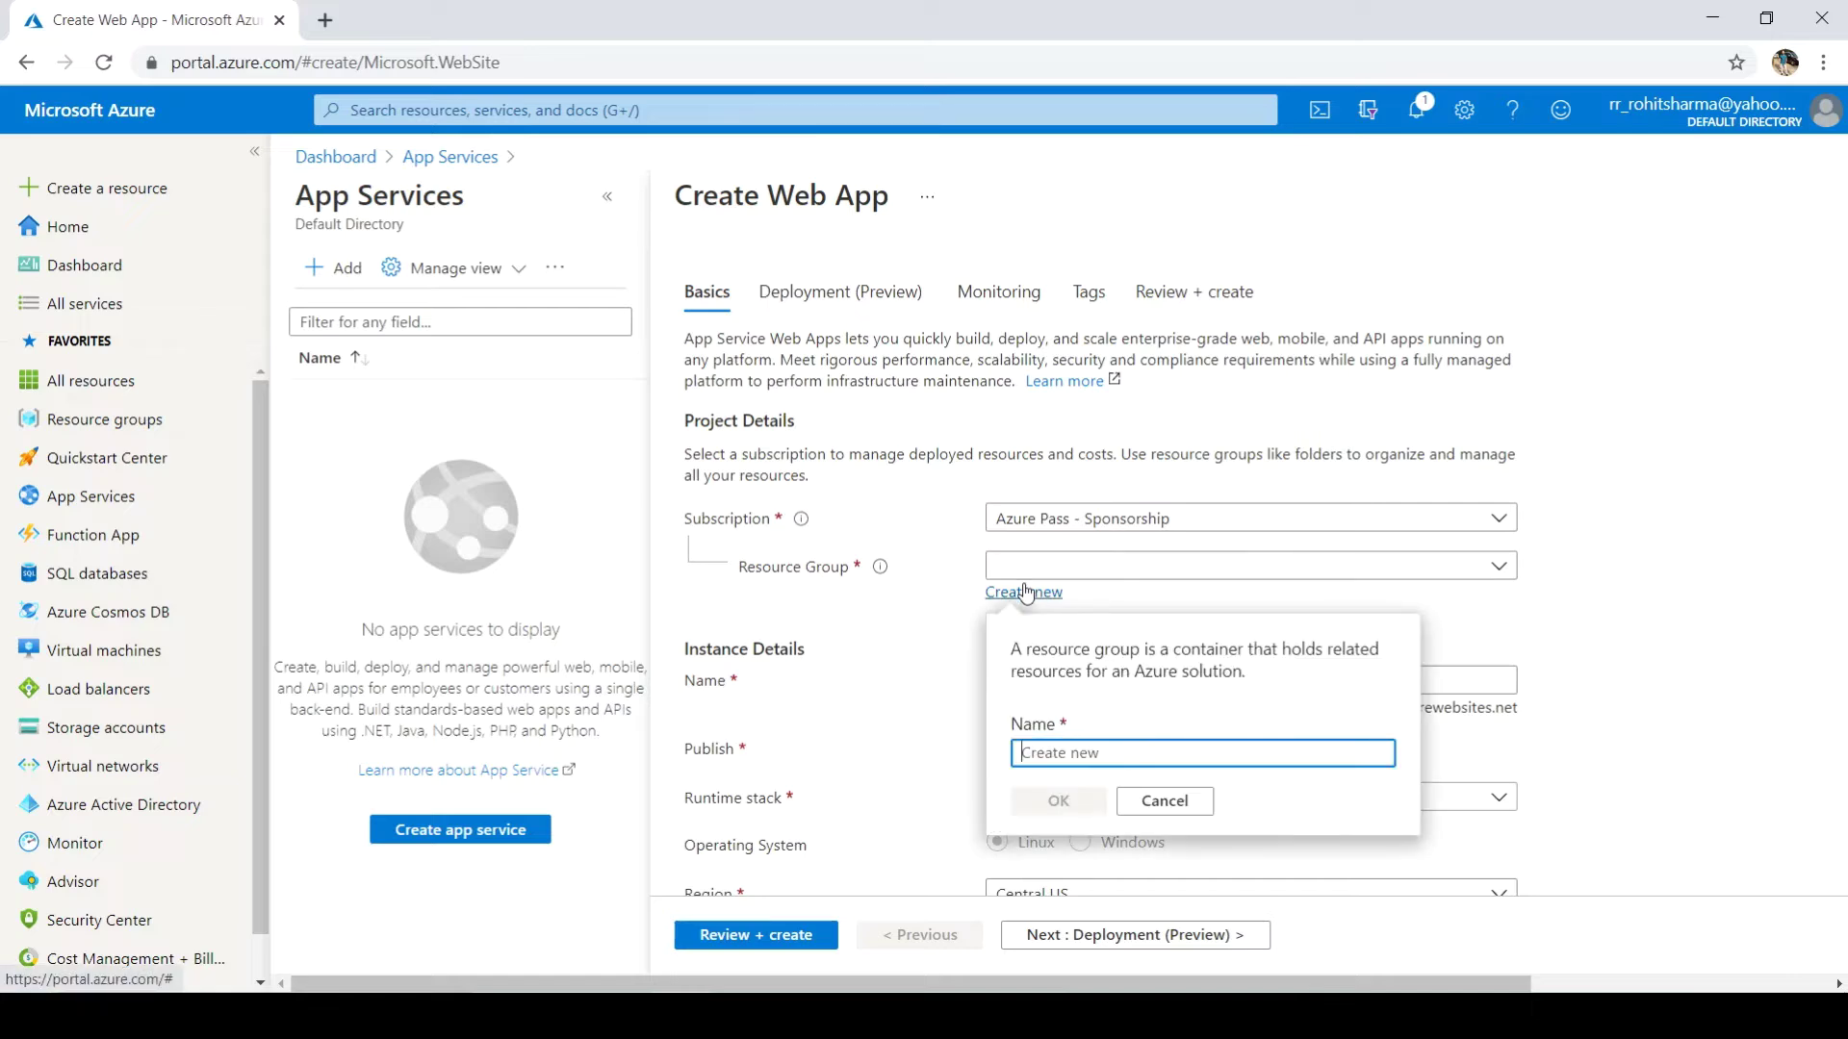
type("WebAppR")
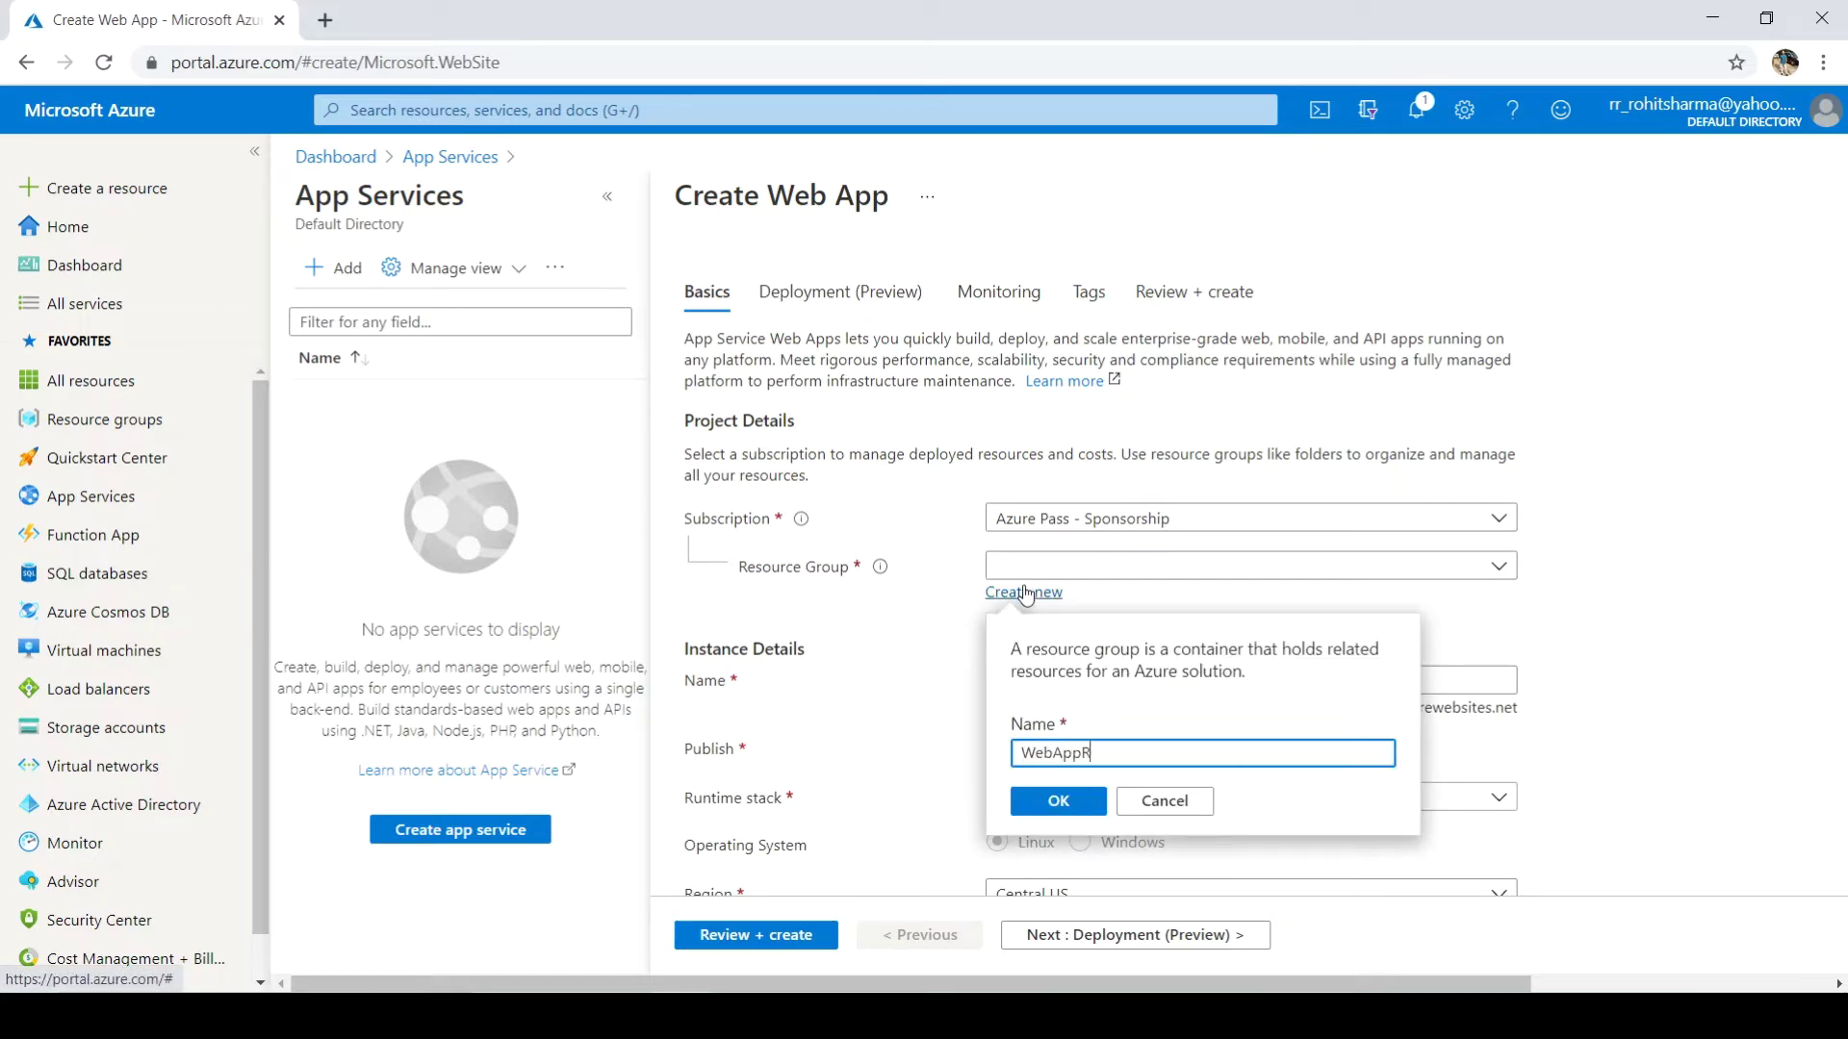
type("esourceGp")
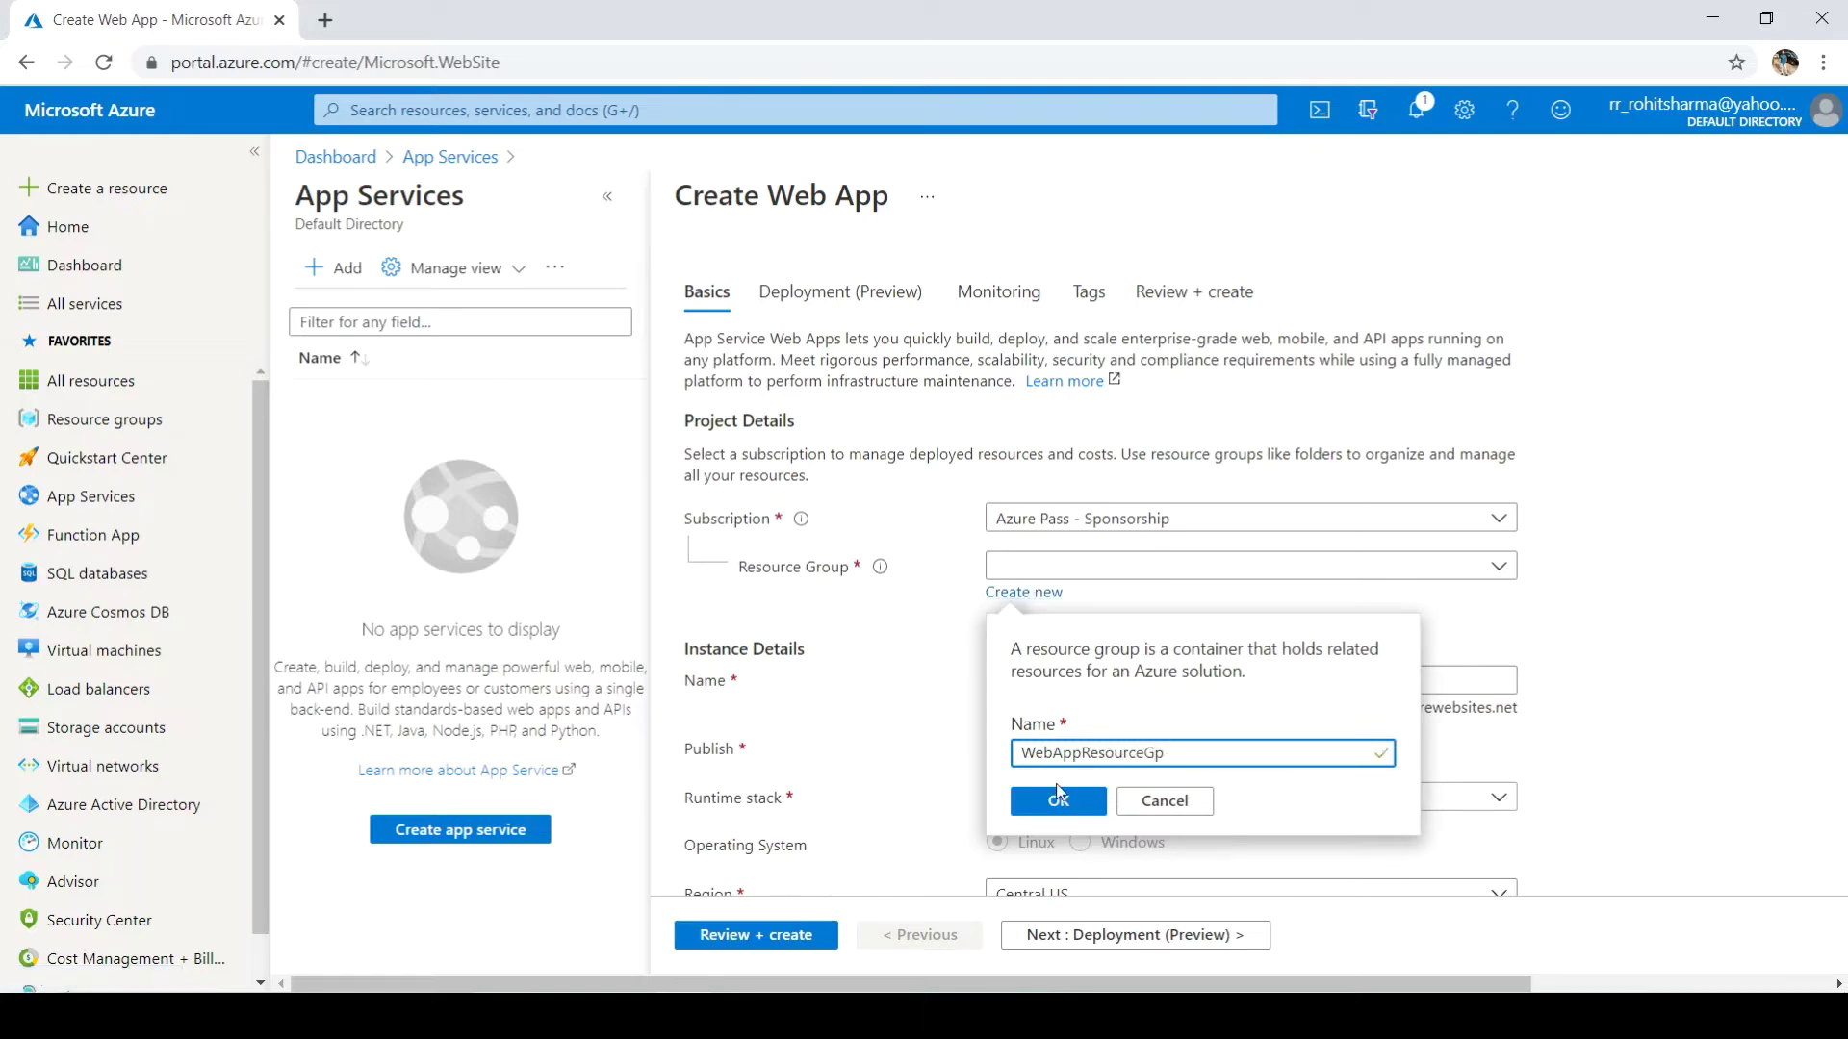
left_click(1059, 799)
Step: Enter demowebapp1233 as the web app's name and change it to demowebapp1367
left_click(1084, 682)
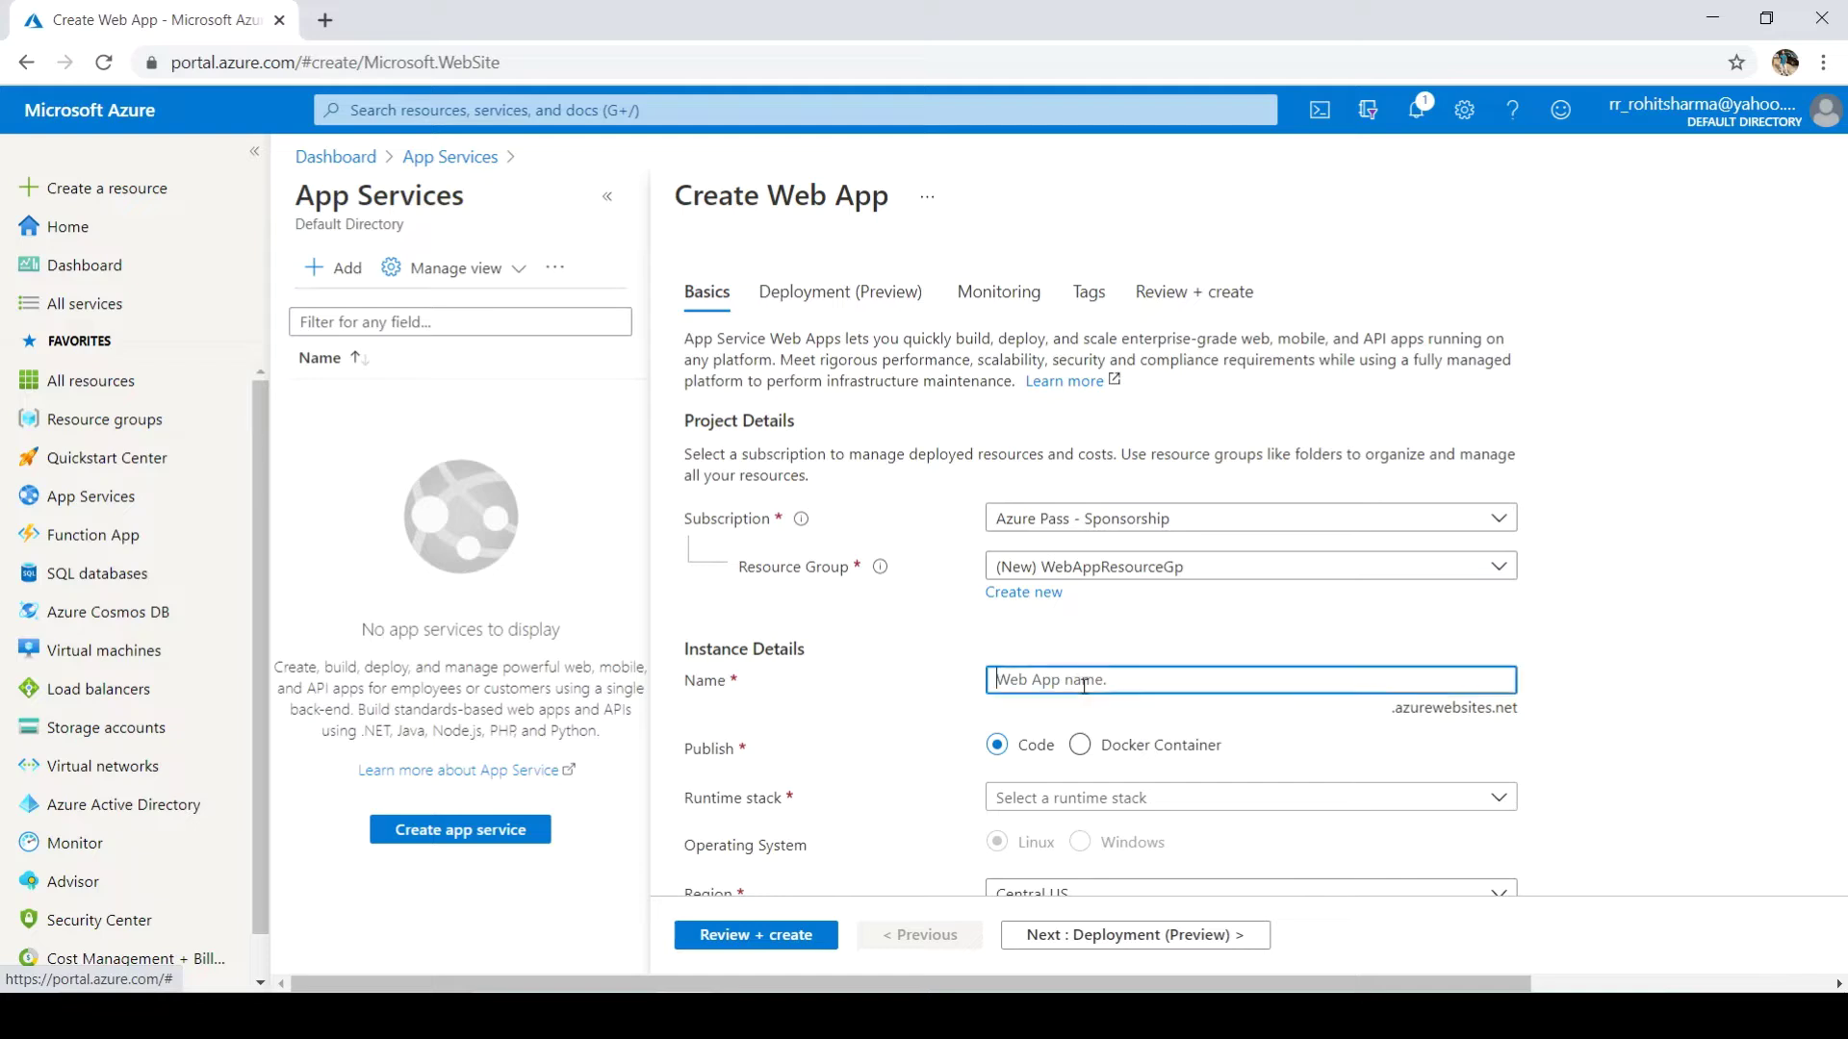
type("demo")
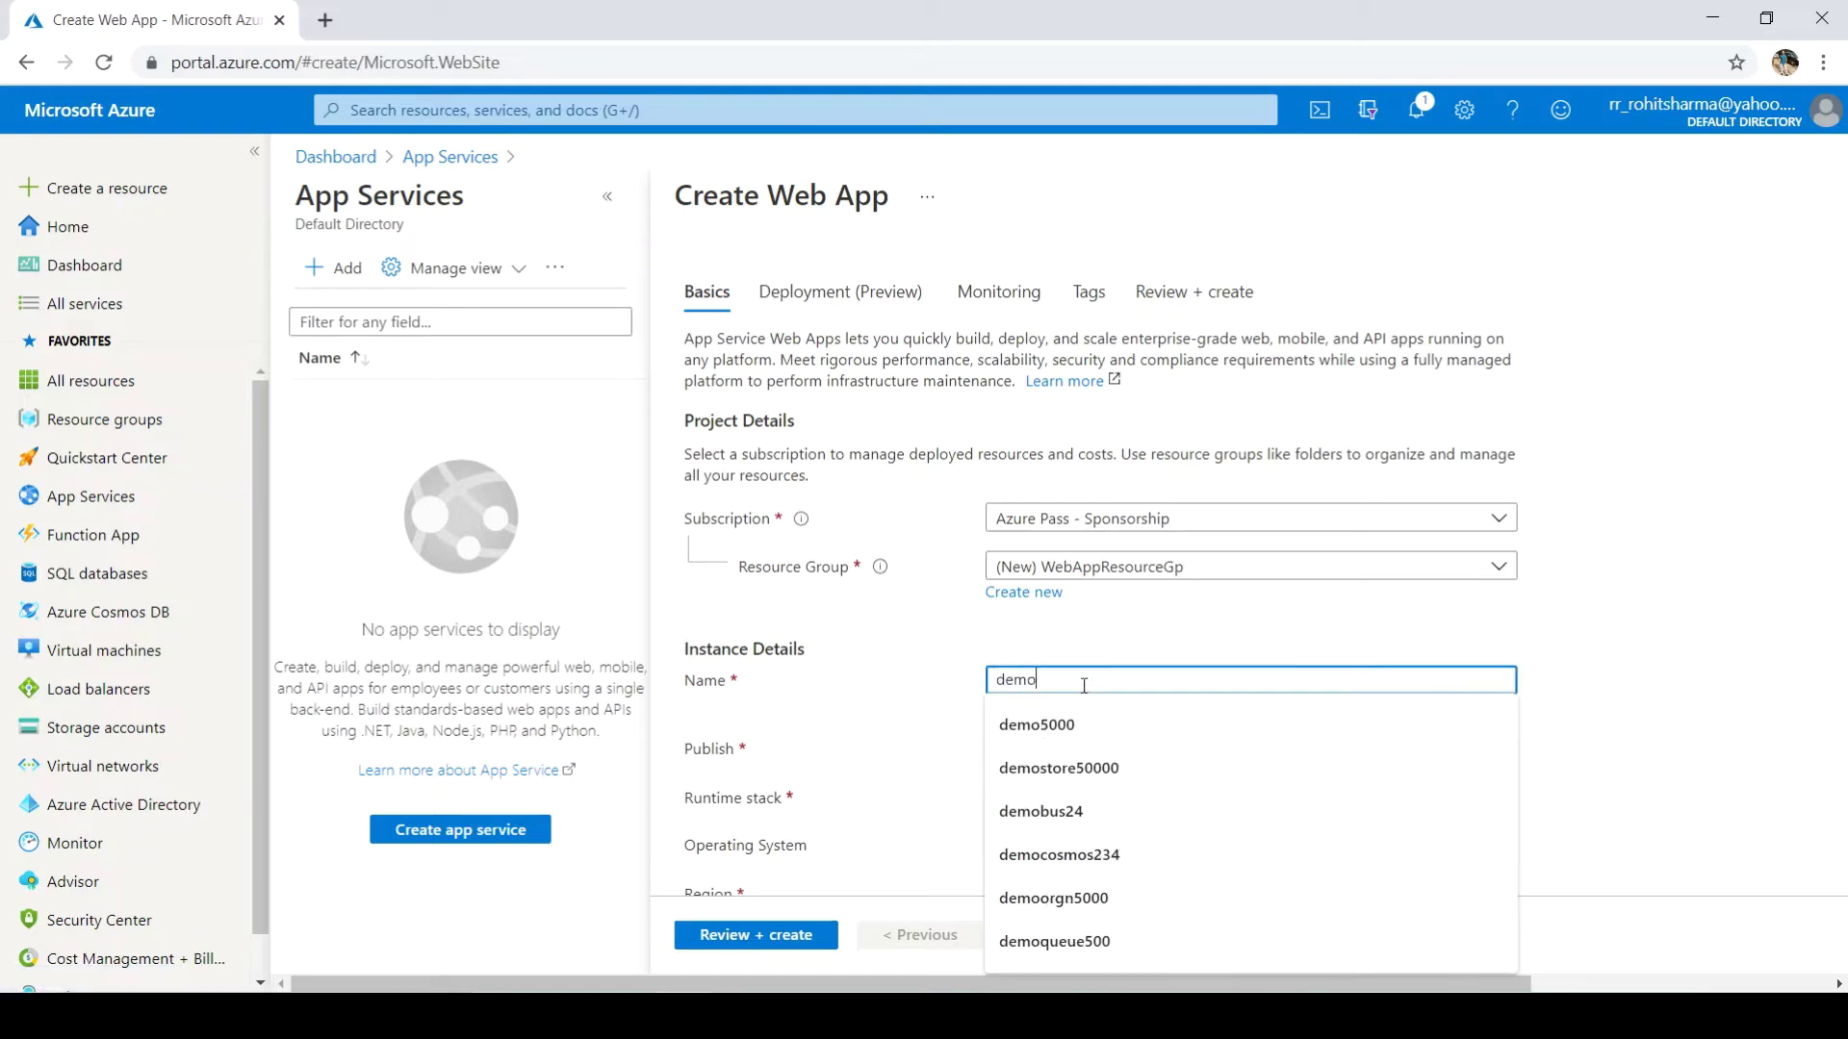
type("webapp1233")
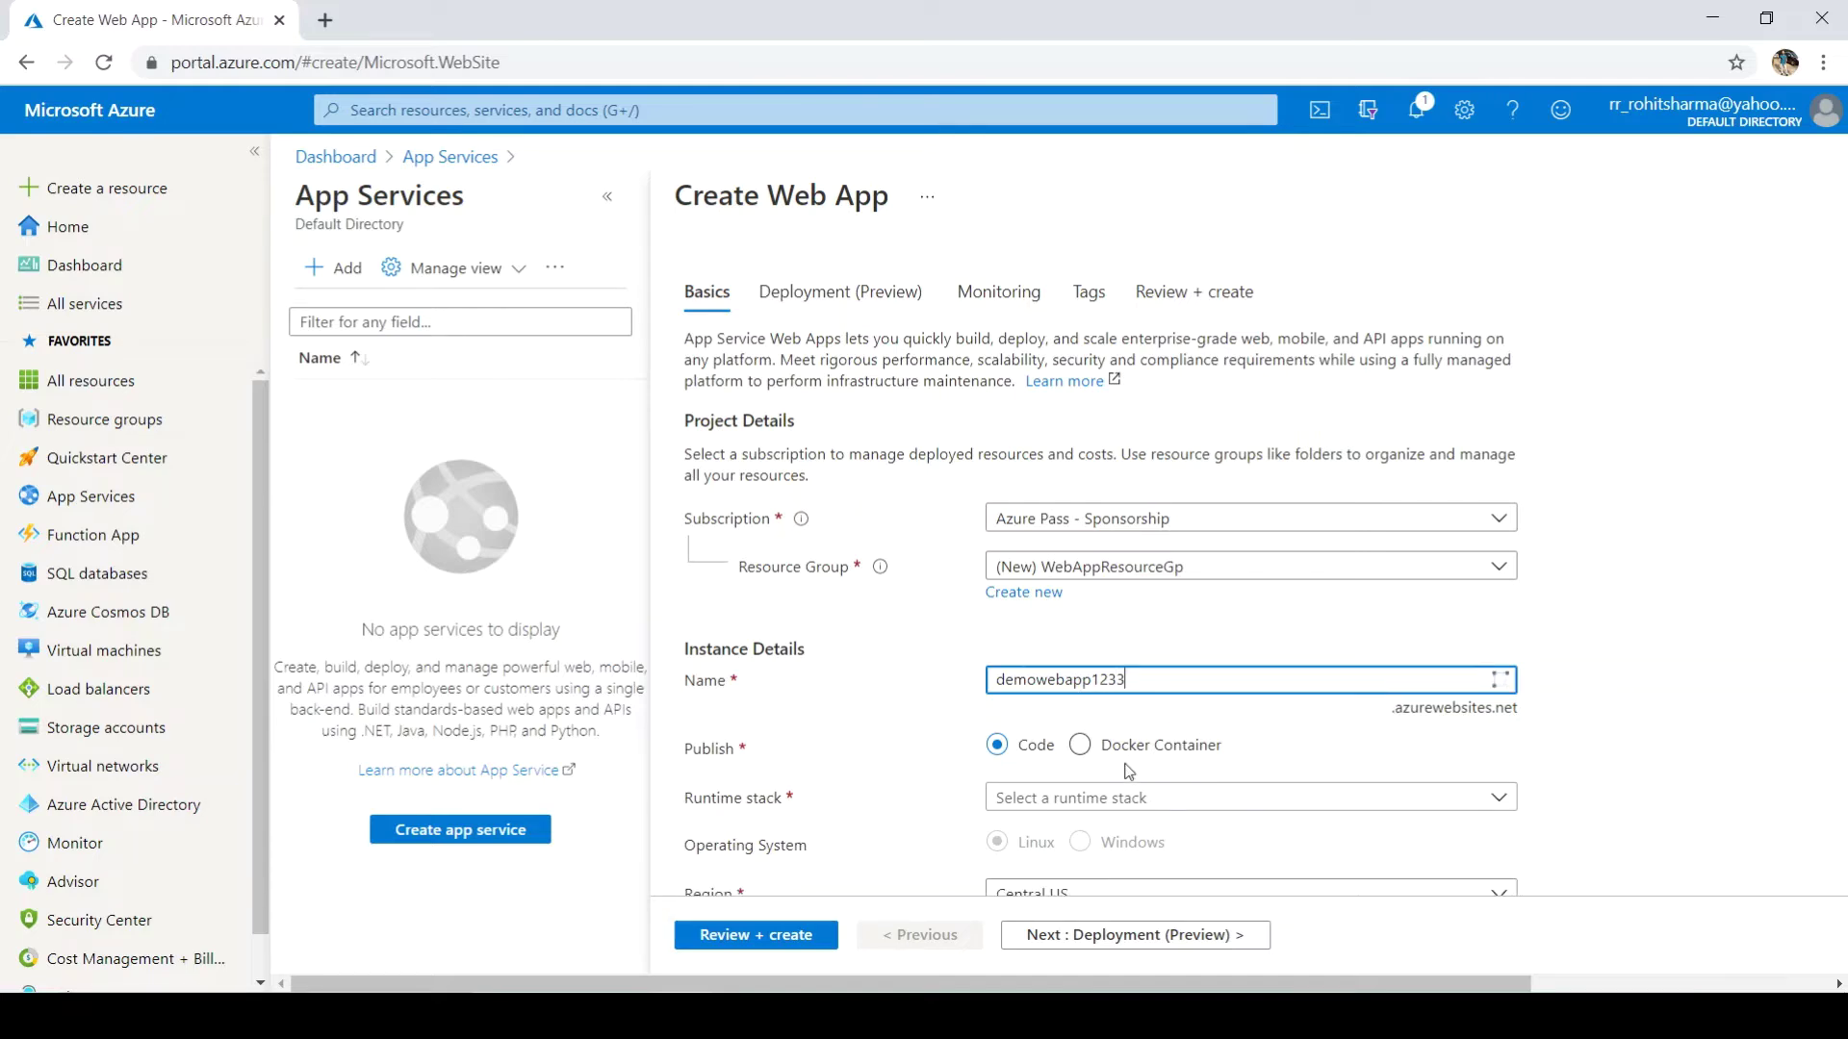
left_click(1697, 644)
scroll(1697, 645, "down", 2)
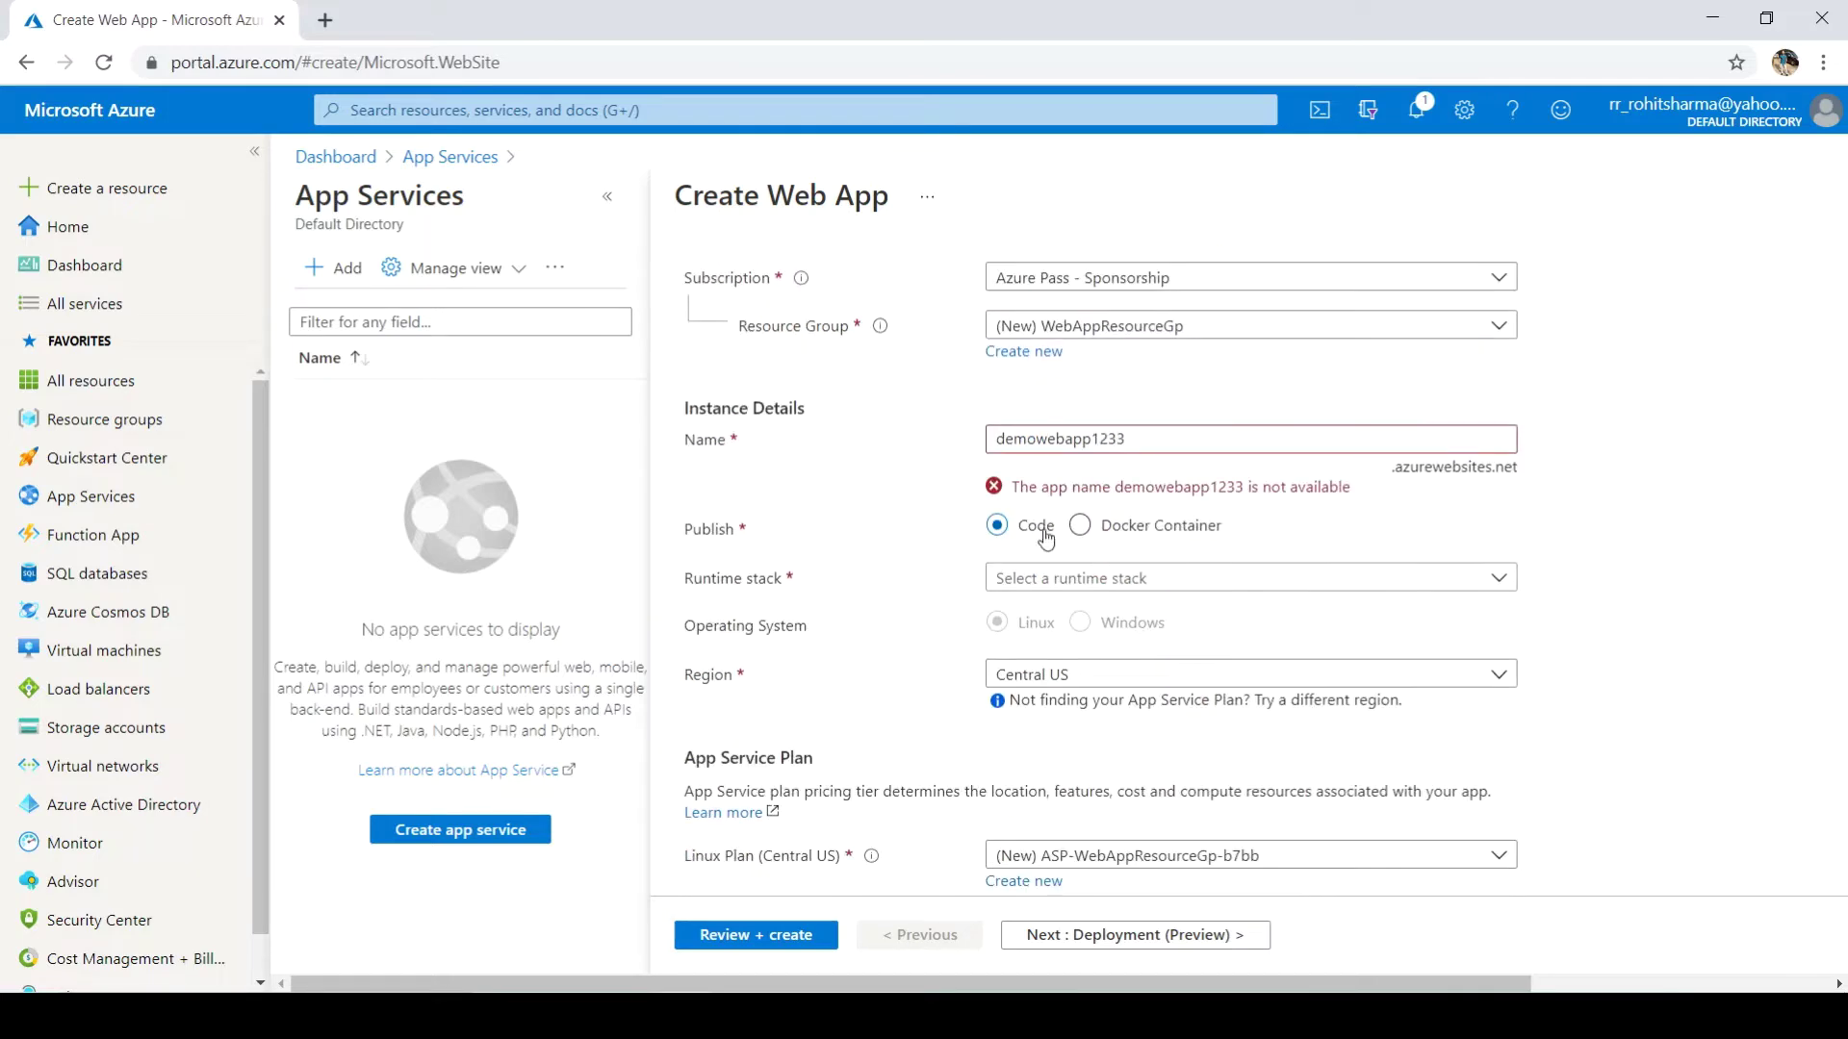
left_click_drag(1102, 443, 1136, 440)
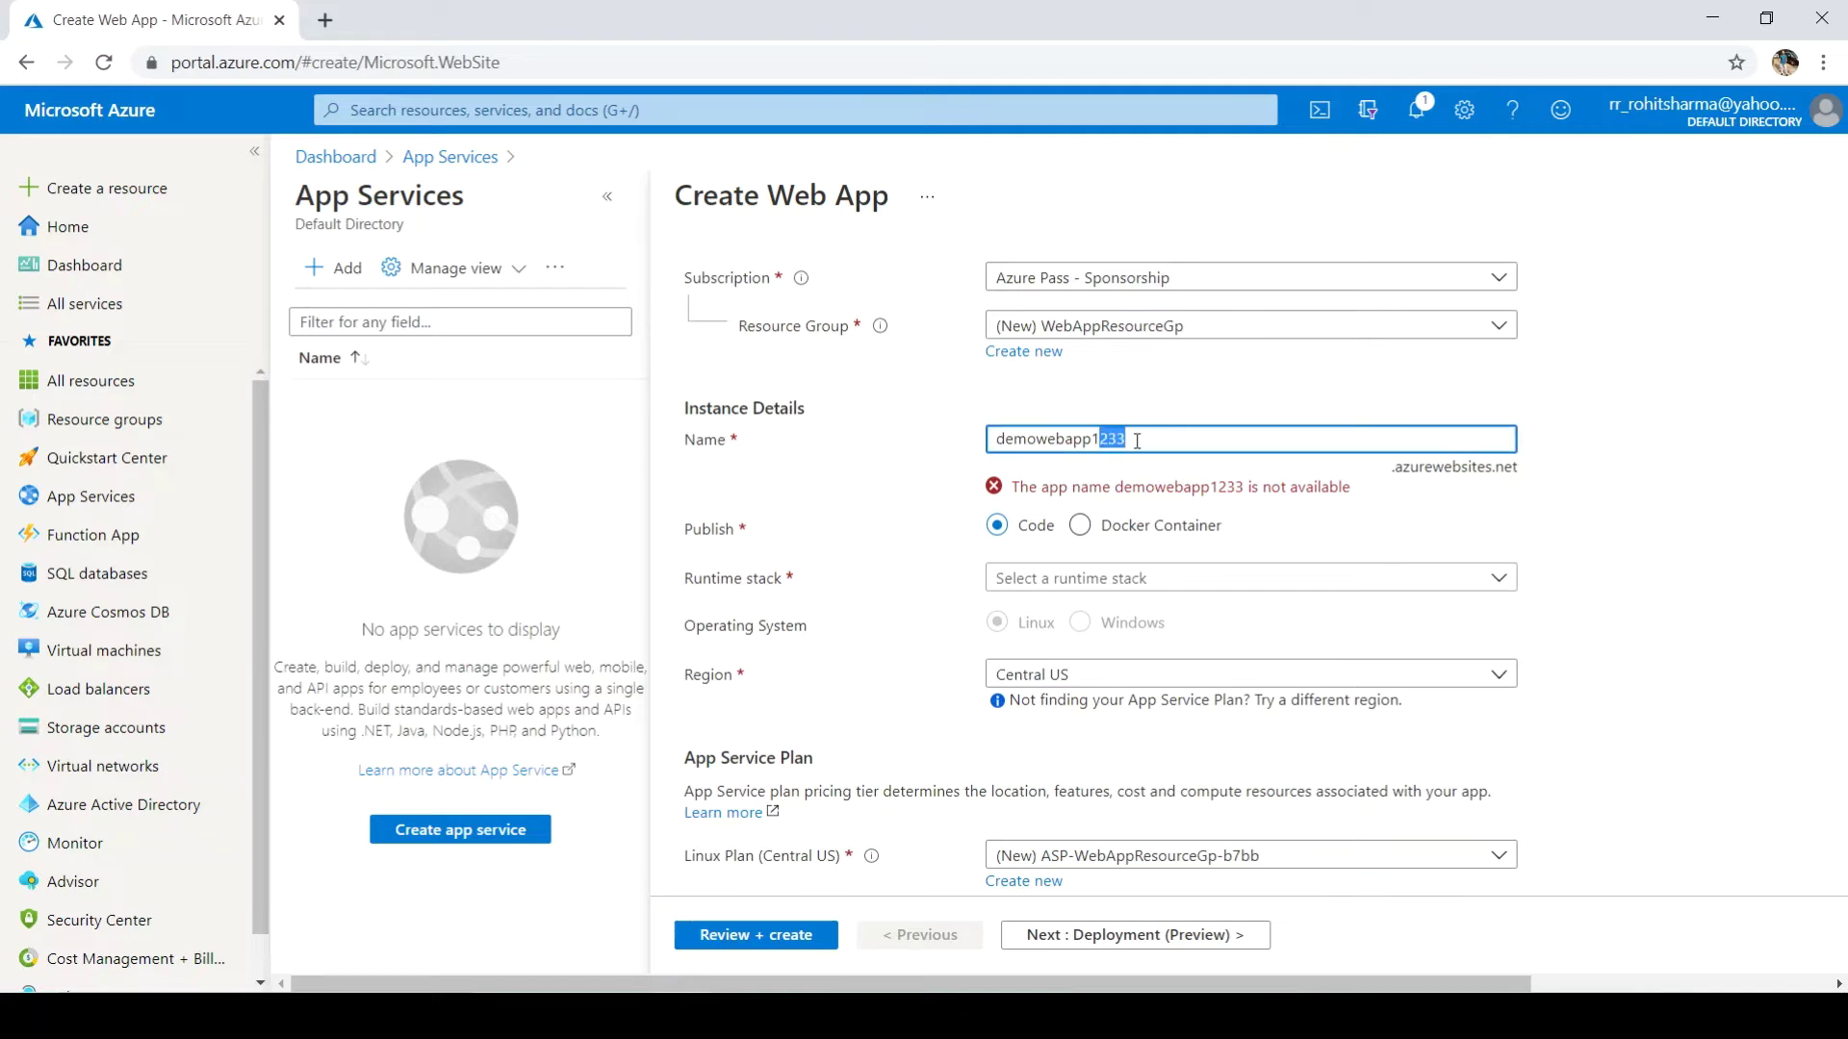
type("367")
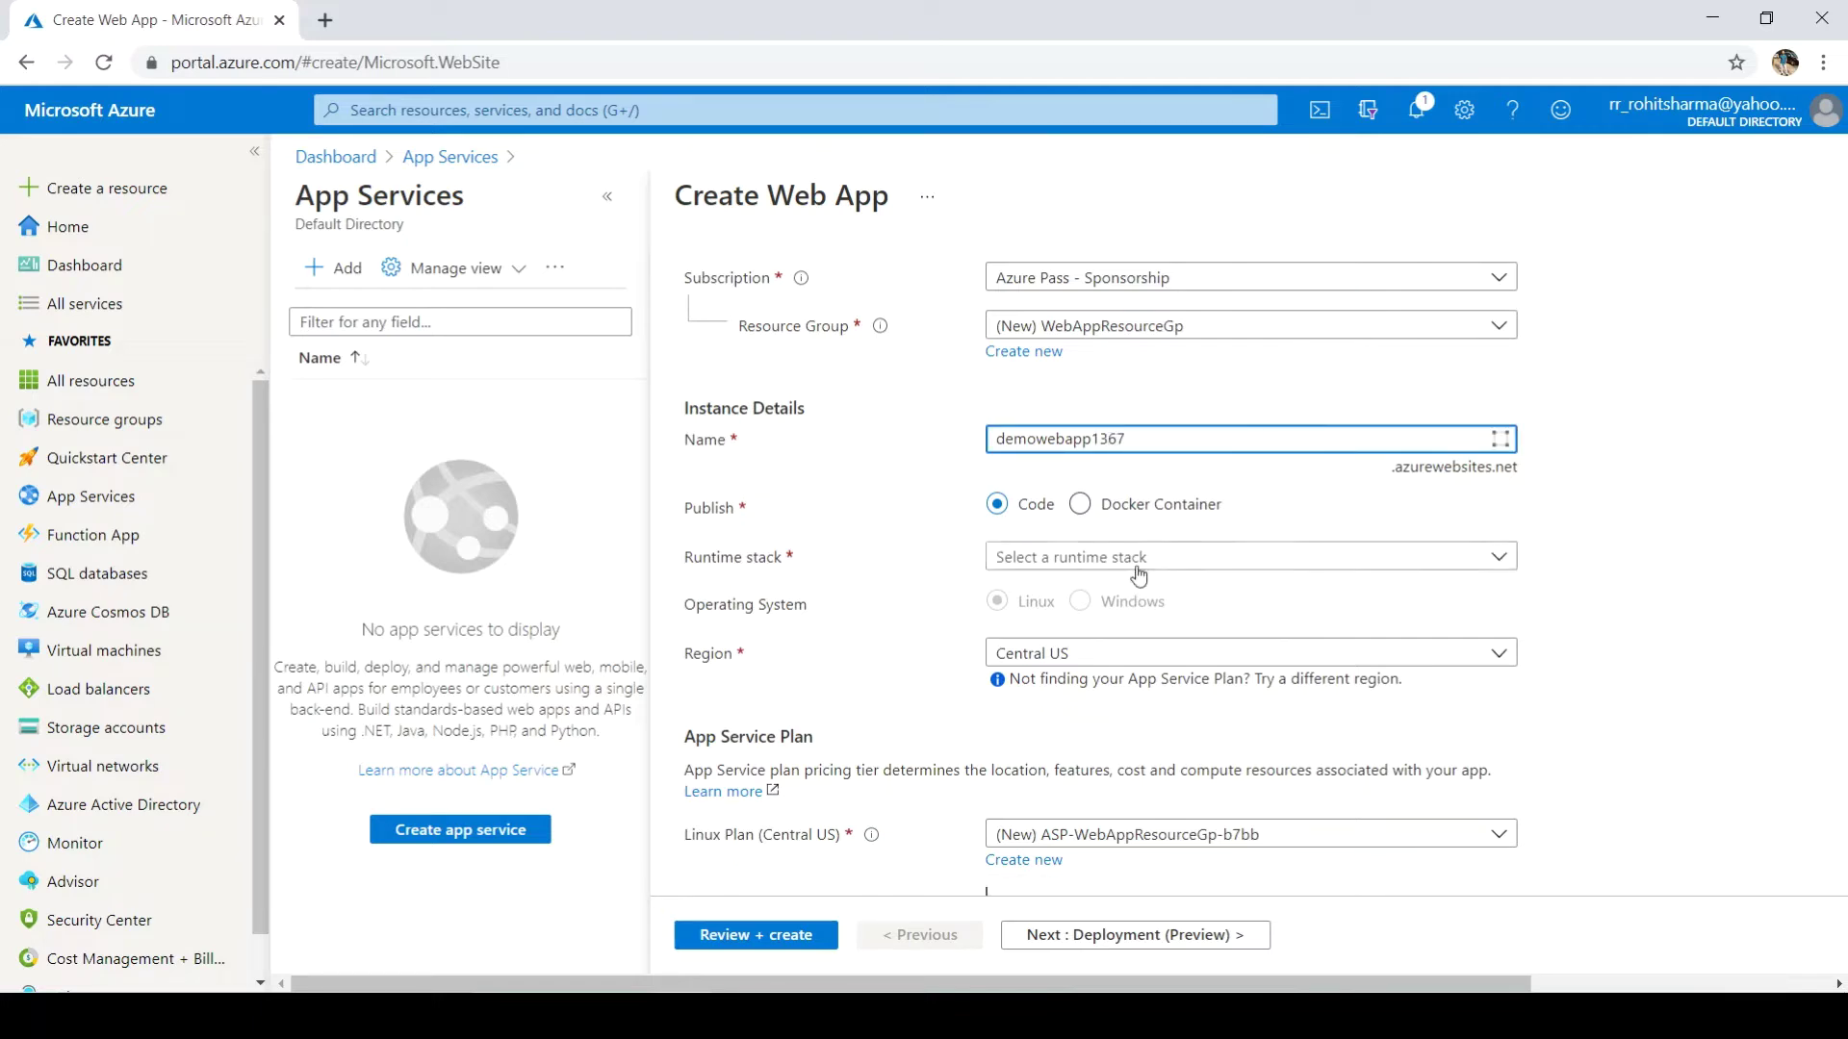
Step: Set the web app's runtime stack to .NET Core 3.1 (LTS) and its region to East US 2
left_click(1139, 558)
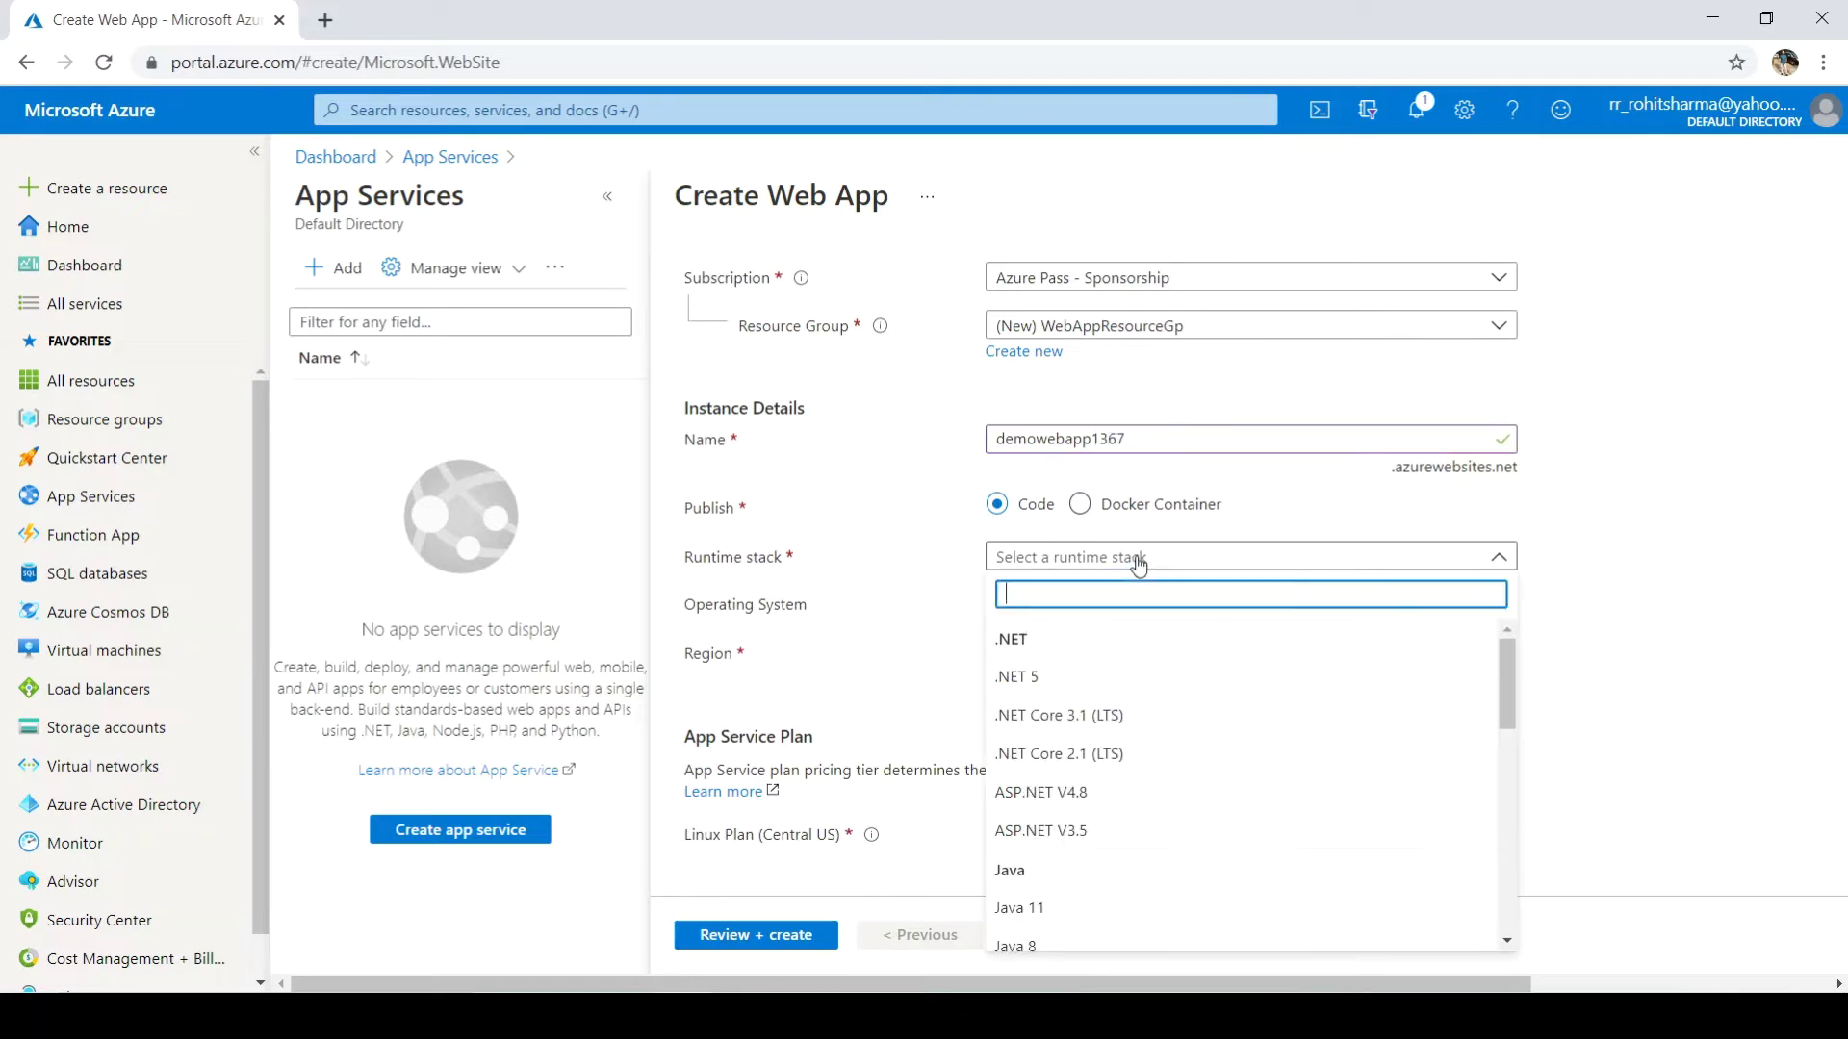
left_click(1112, 717)
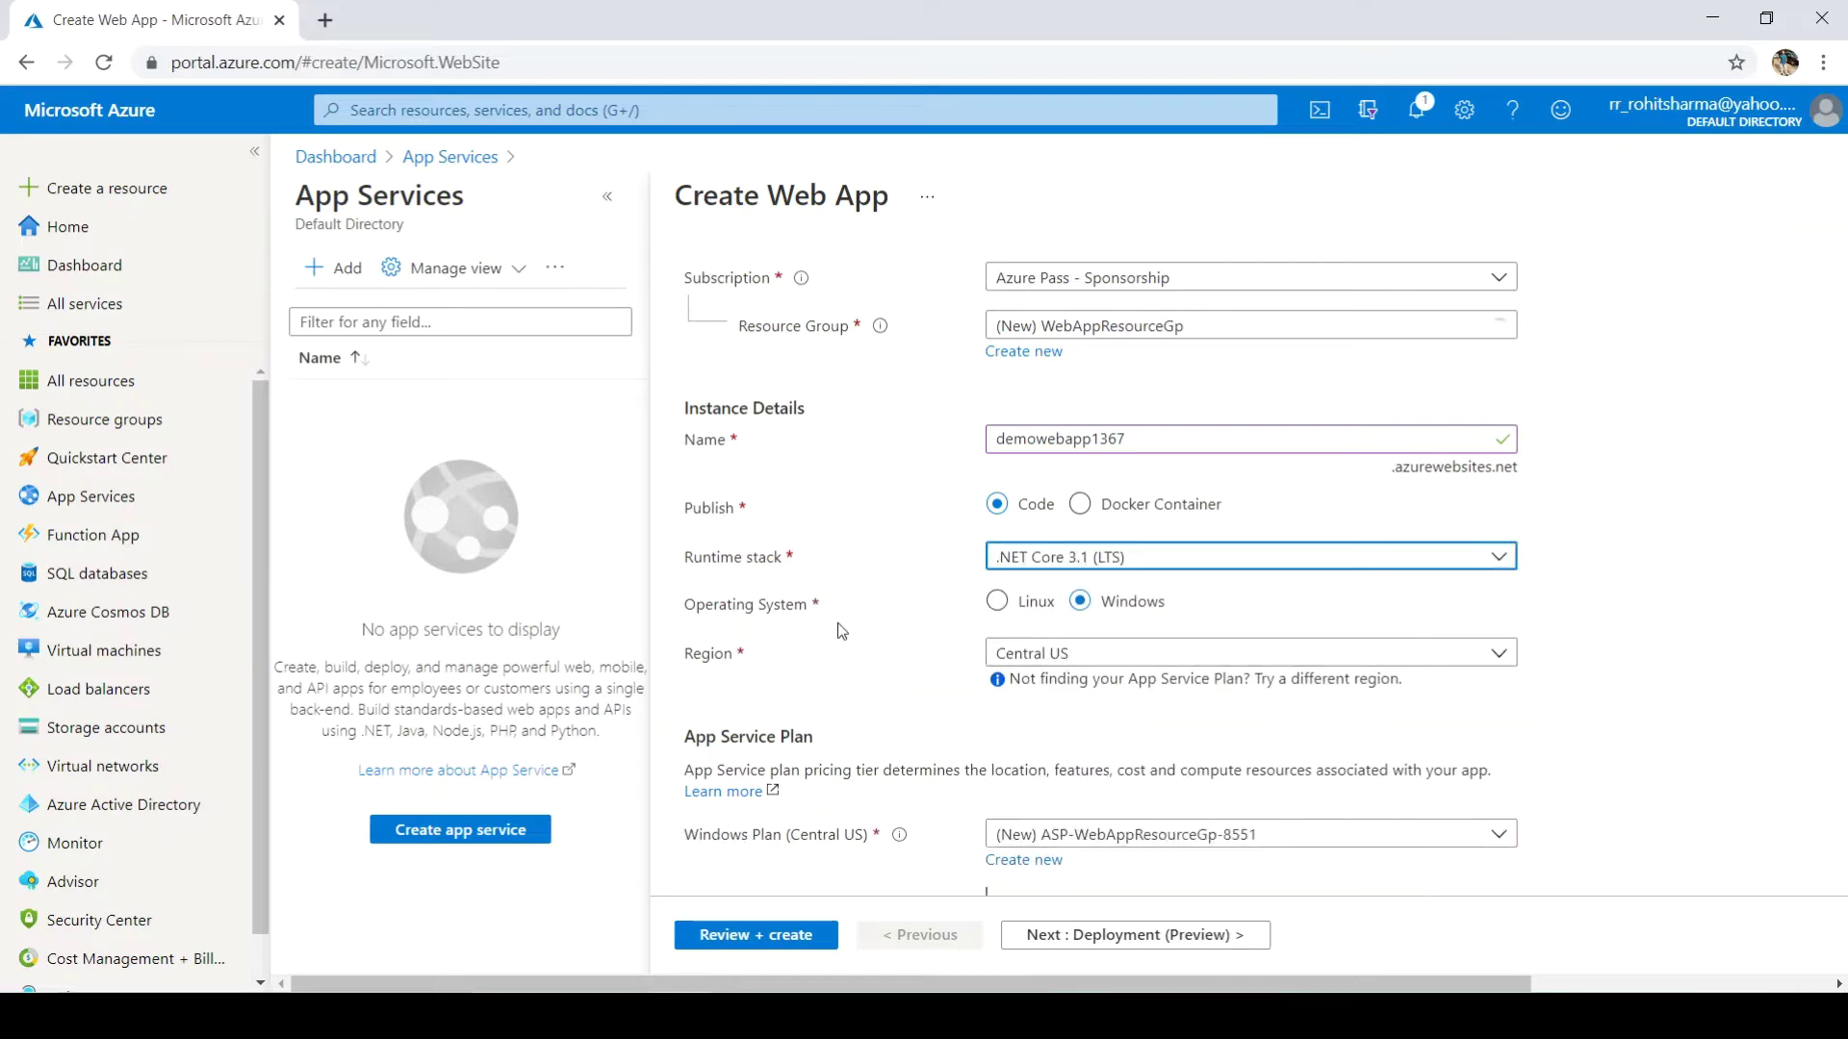
left_click(1121, 654)
scroll(1111, 502, "down", 3)
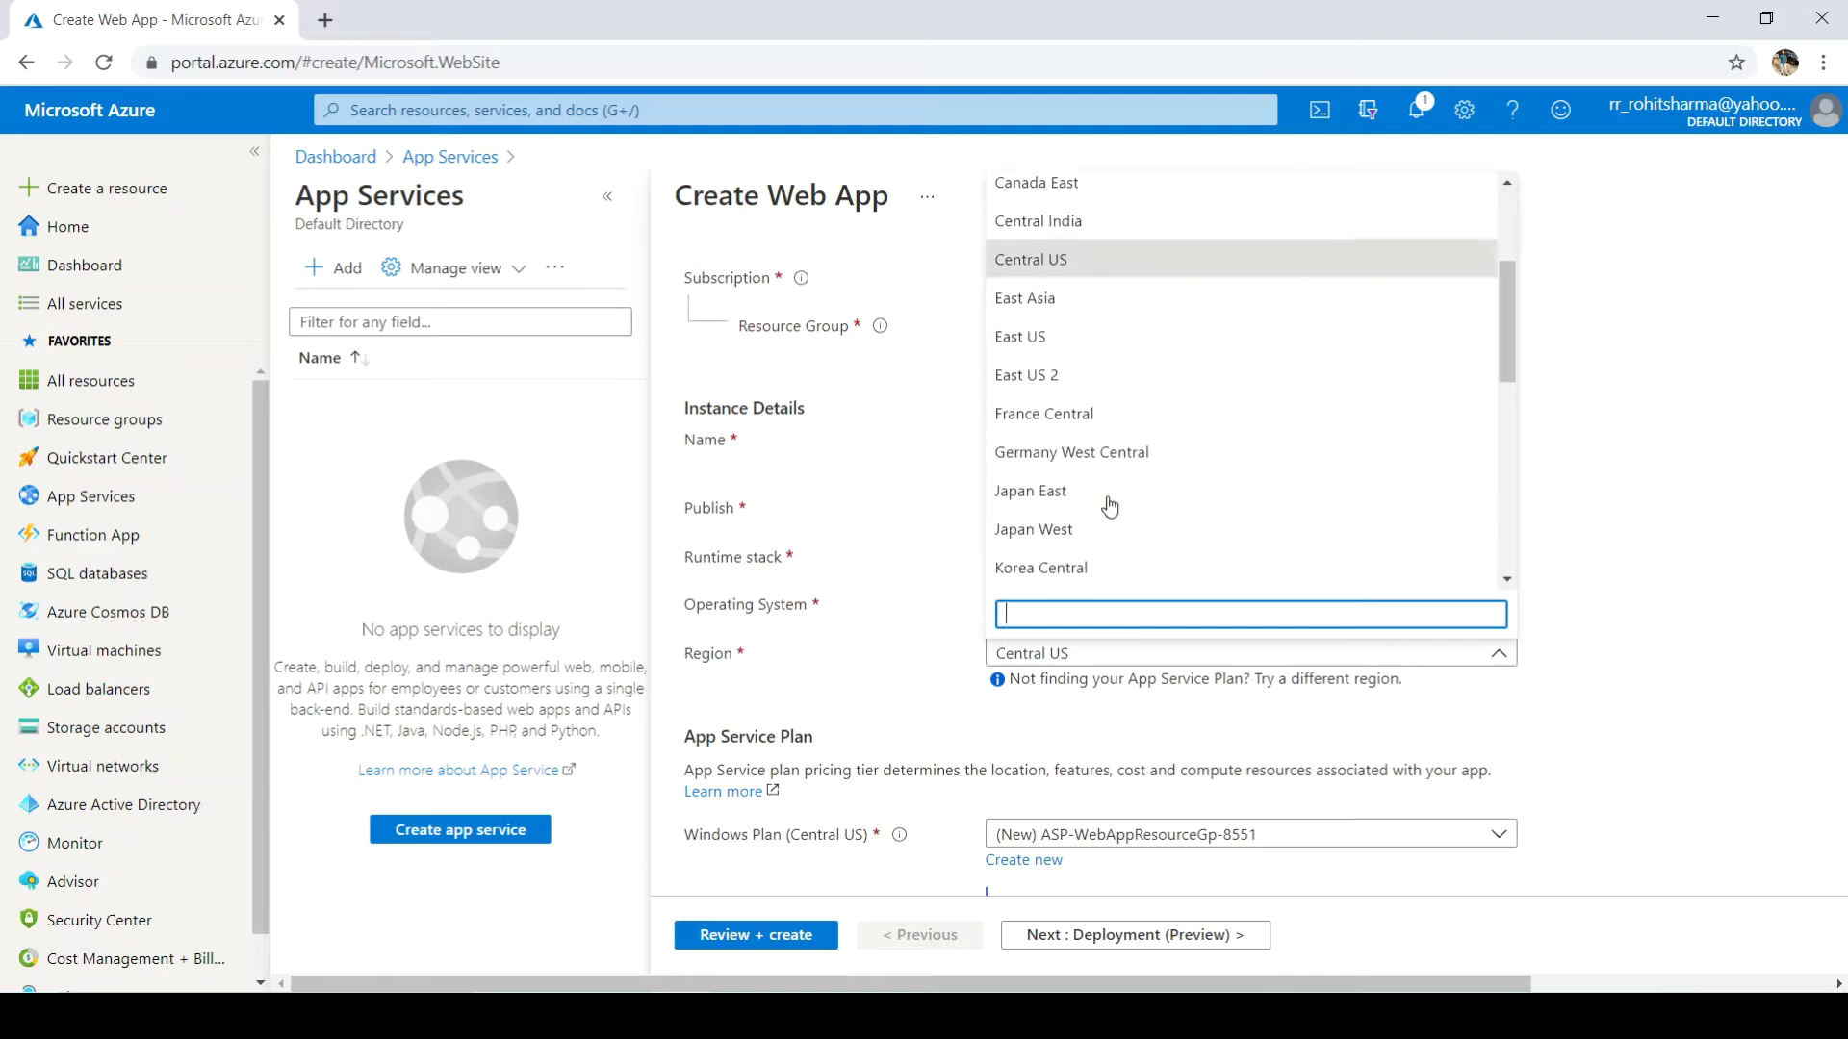
left_click(1107, 375)
scroll(1742, 649, "down", 1)
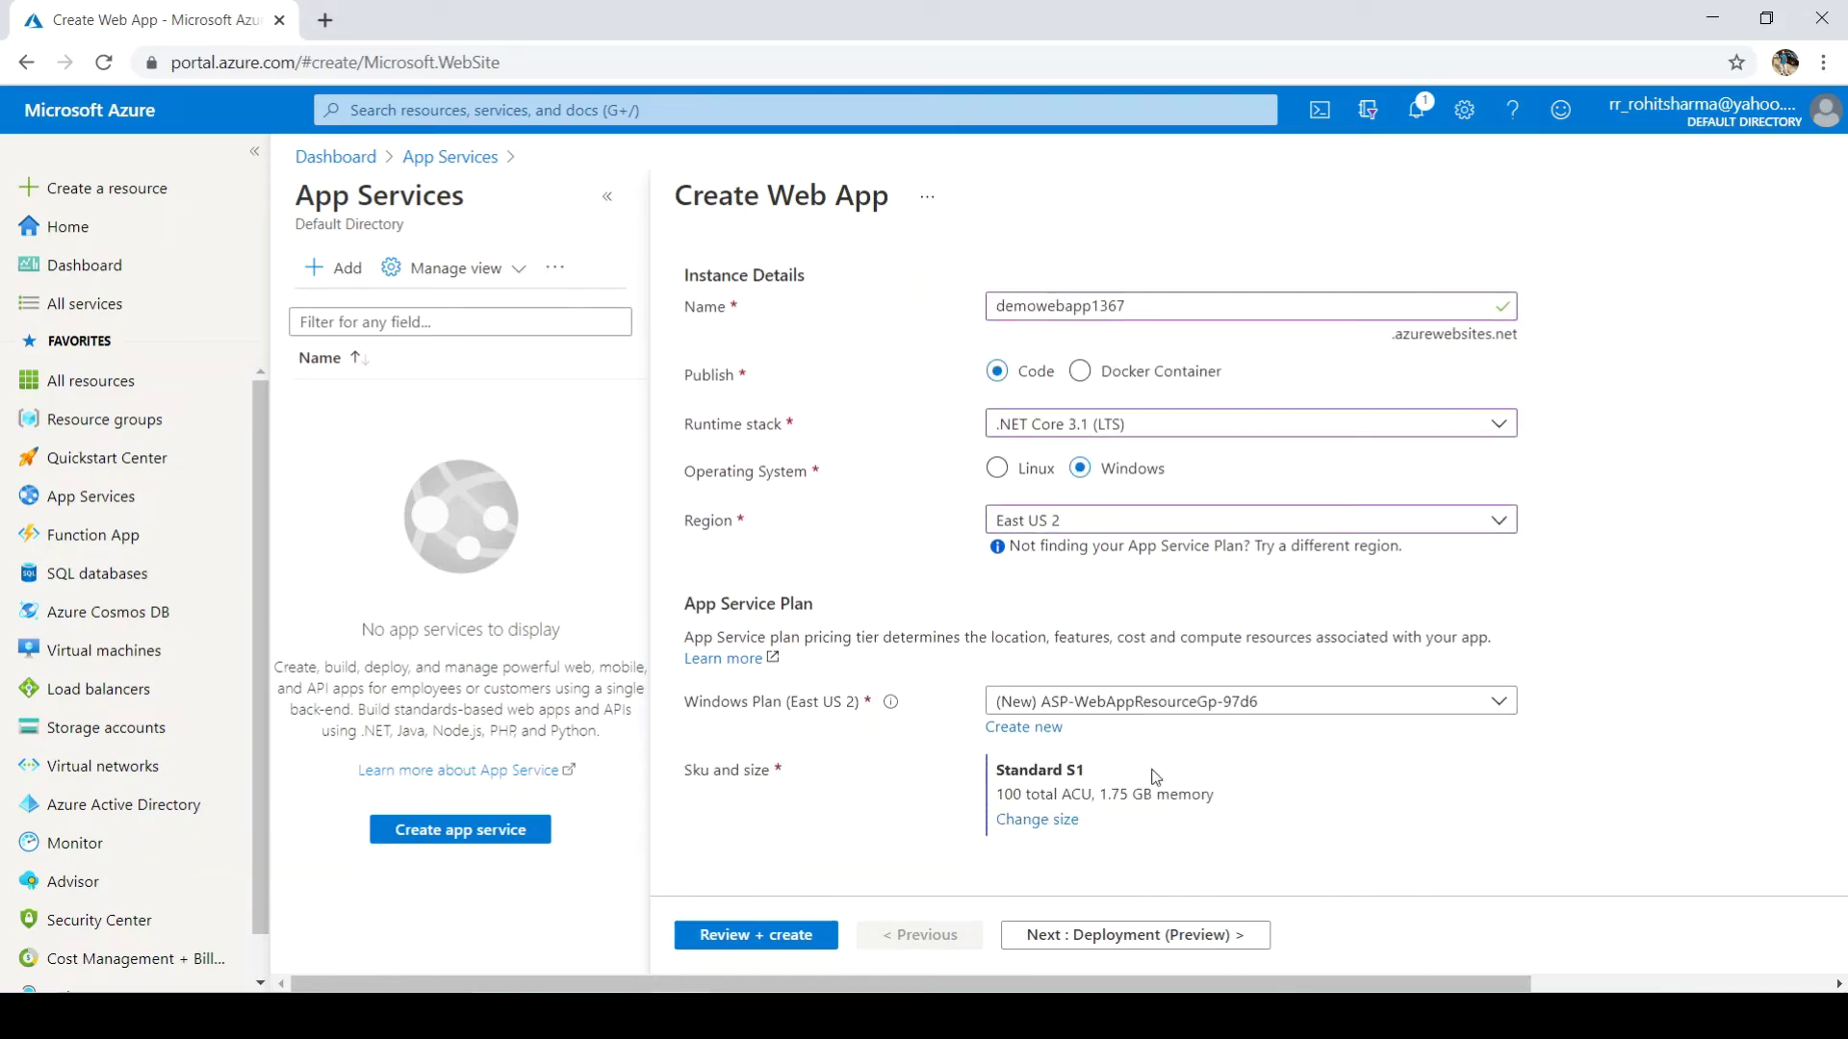
Step: Change the App Service plan's size to the Dev / Test F1 pricing tier and apply it
left_click(1028, 820)
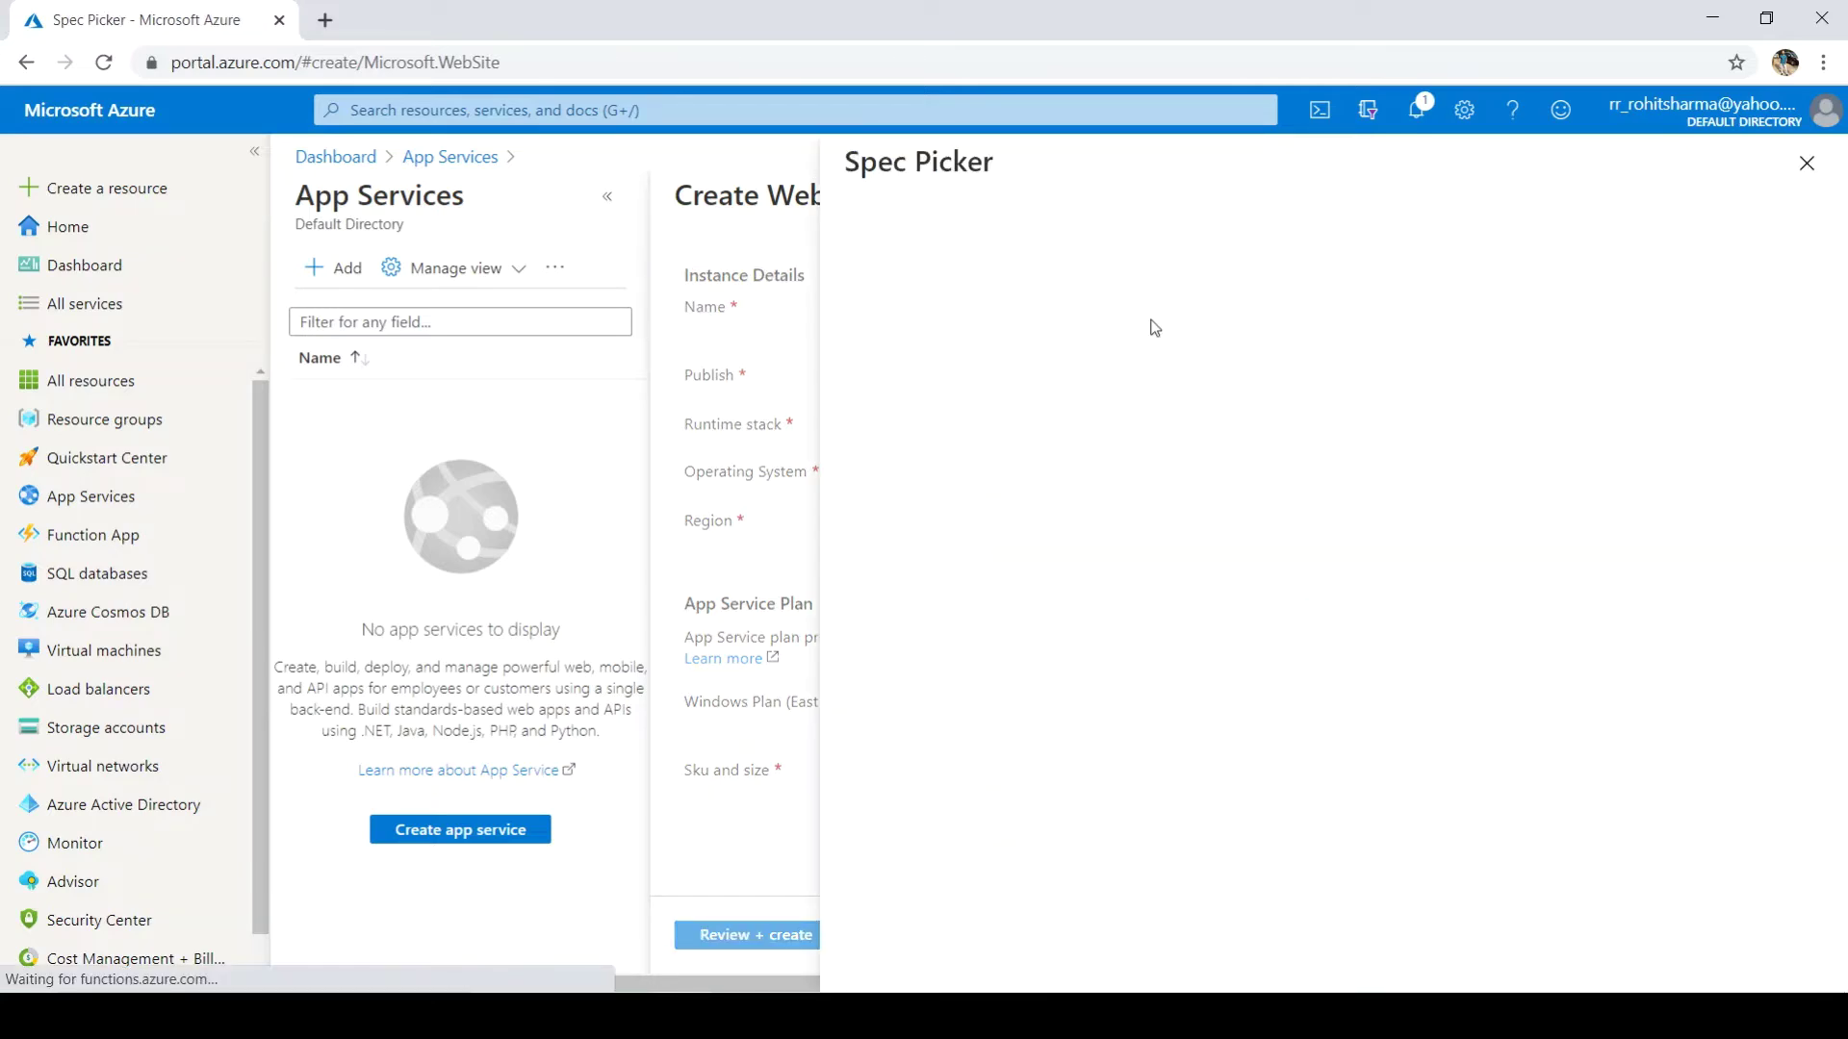
left_click(1333, 288)
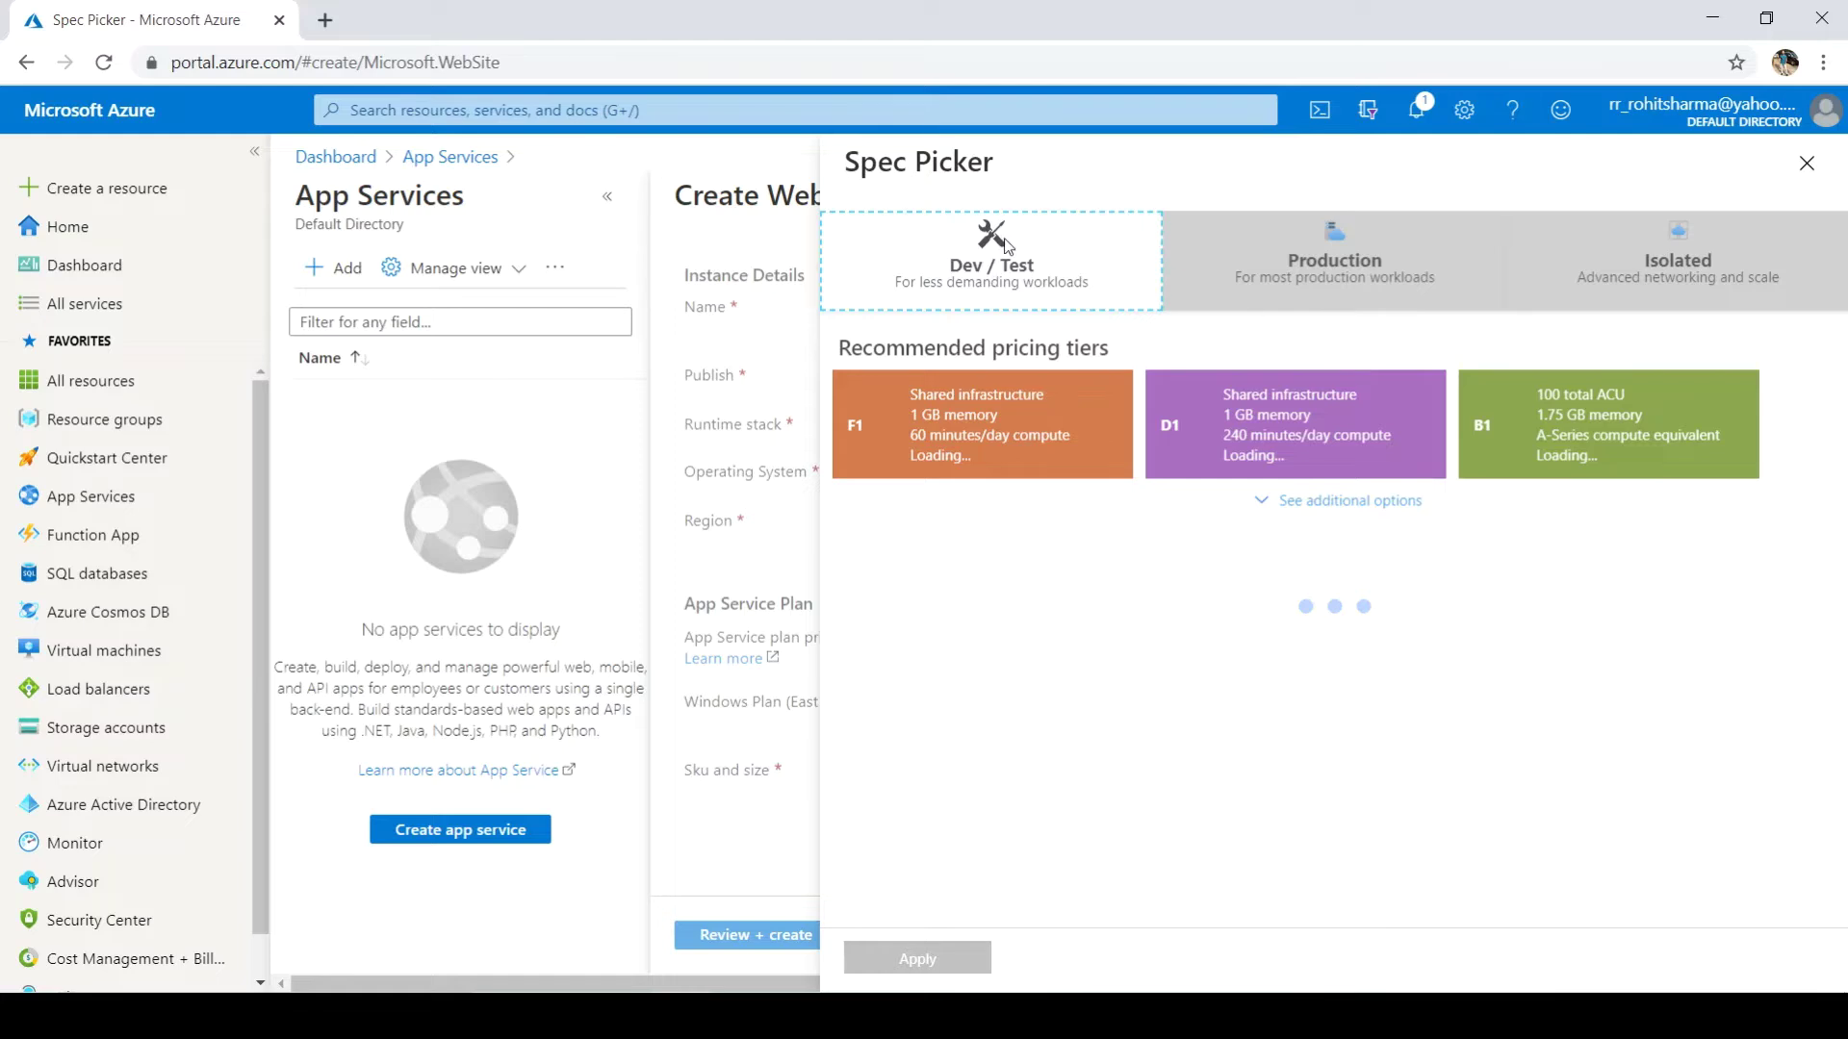
left_click(994, 301)
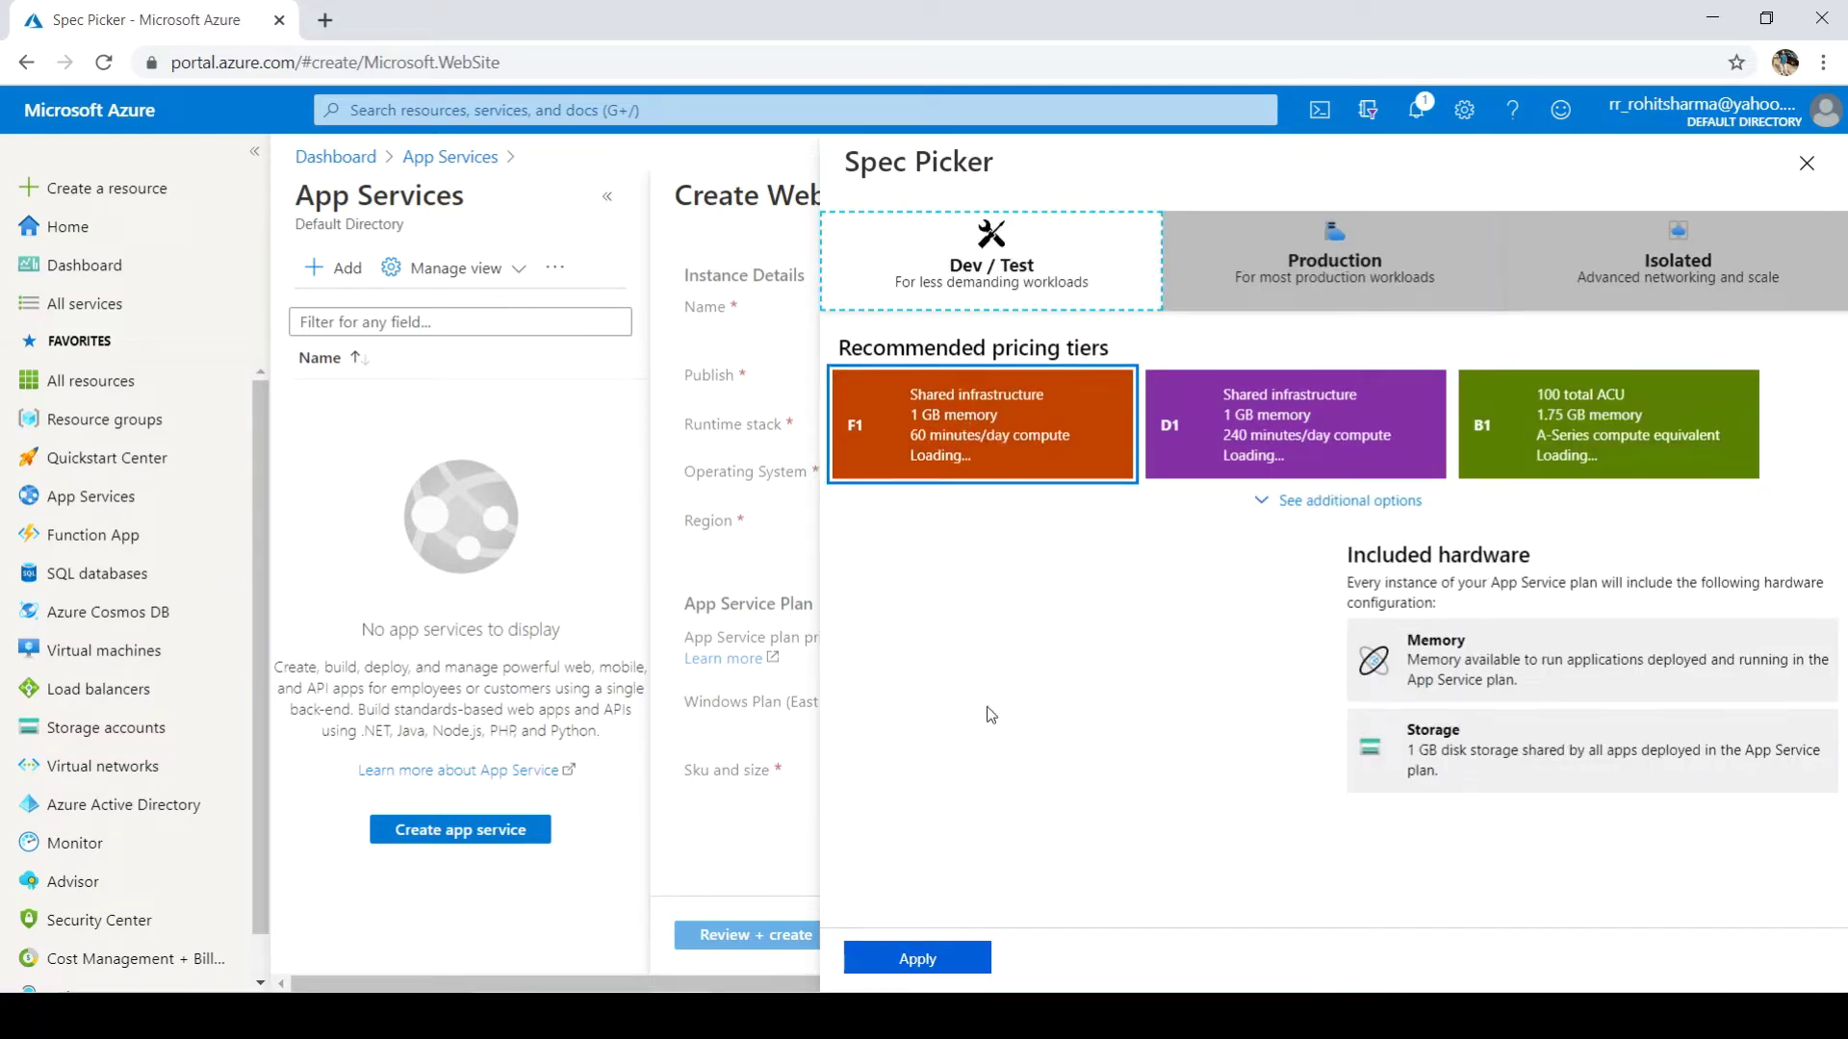
left_click(963, 952)
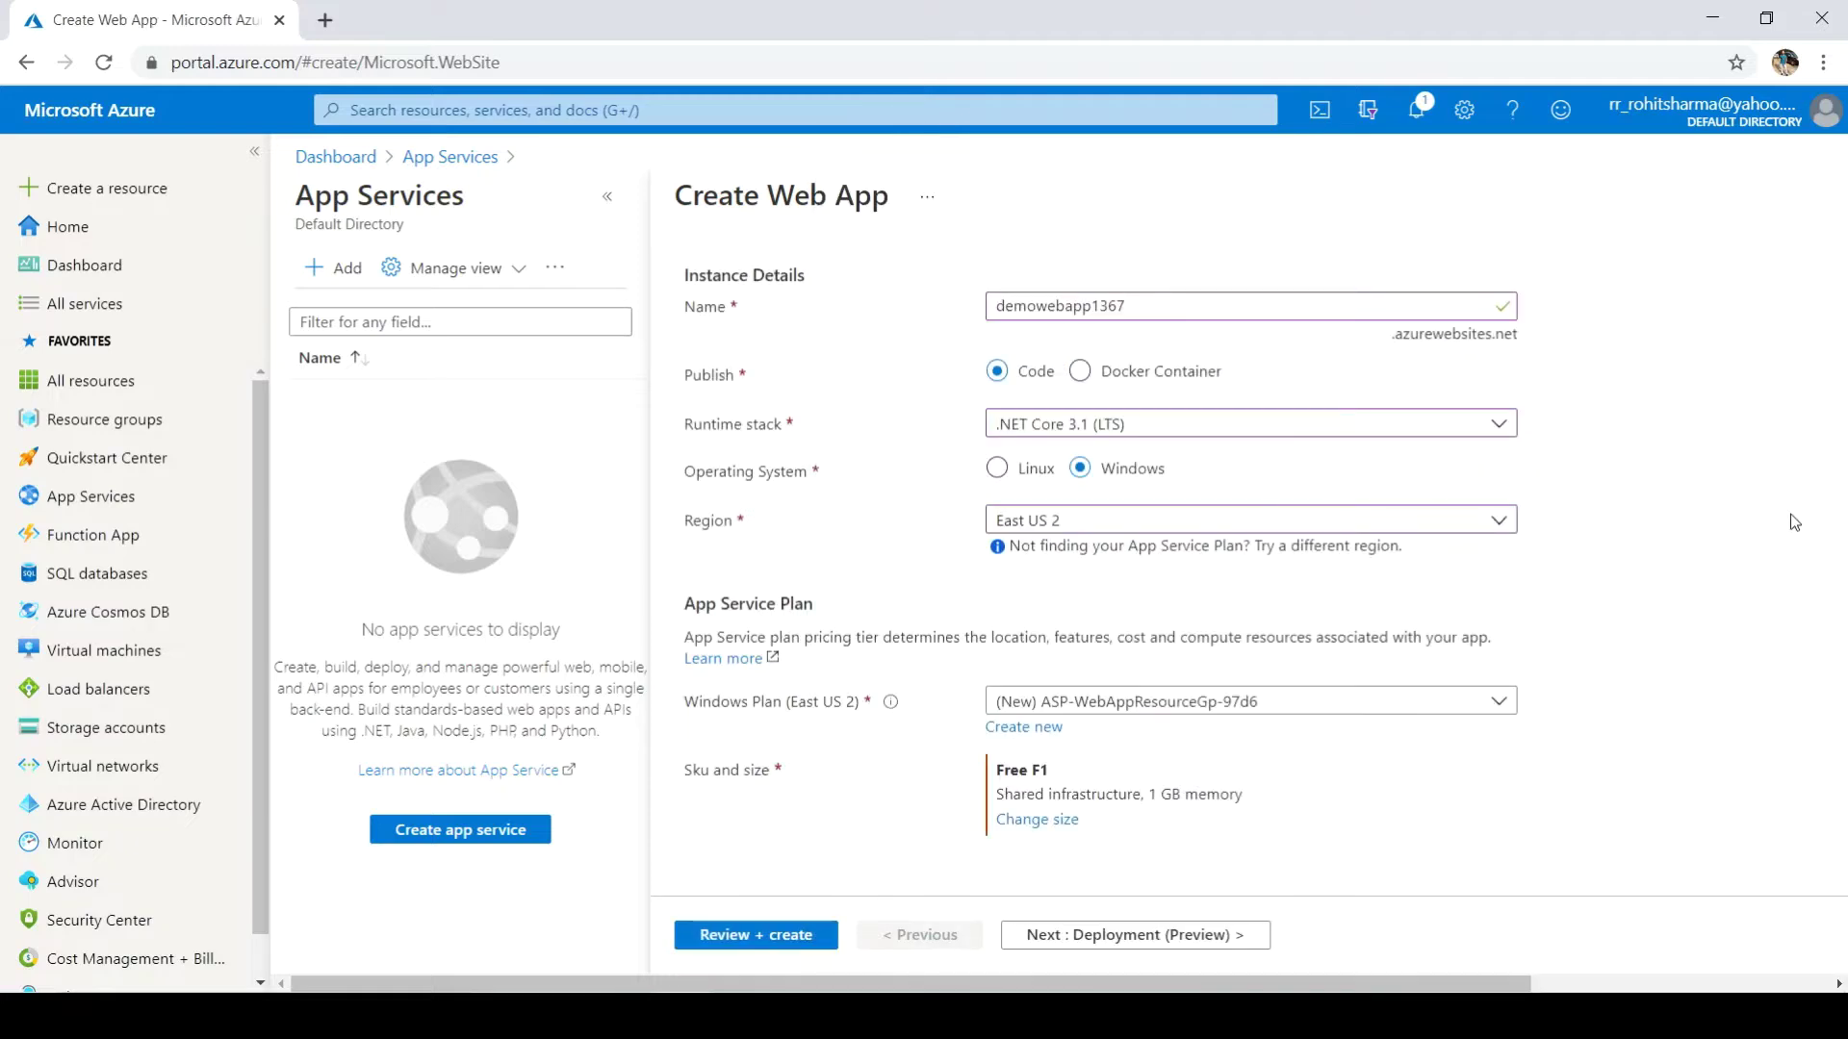
Step: Disable Application Insights for the web app, review the configuration and create the web app
left_click(1091, 953)
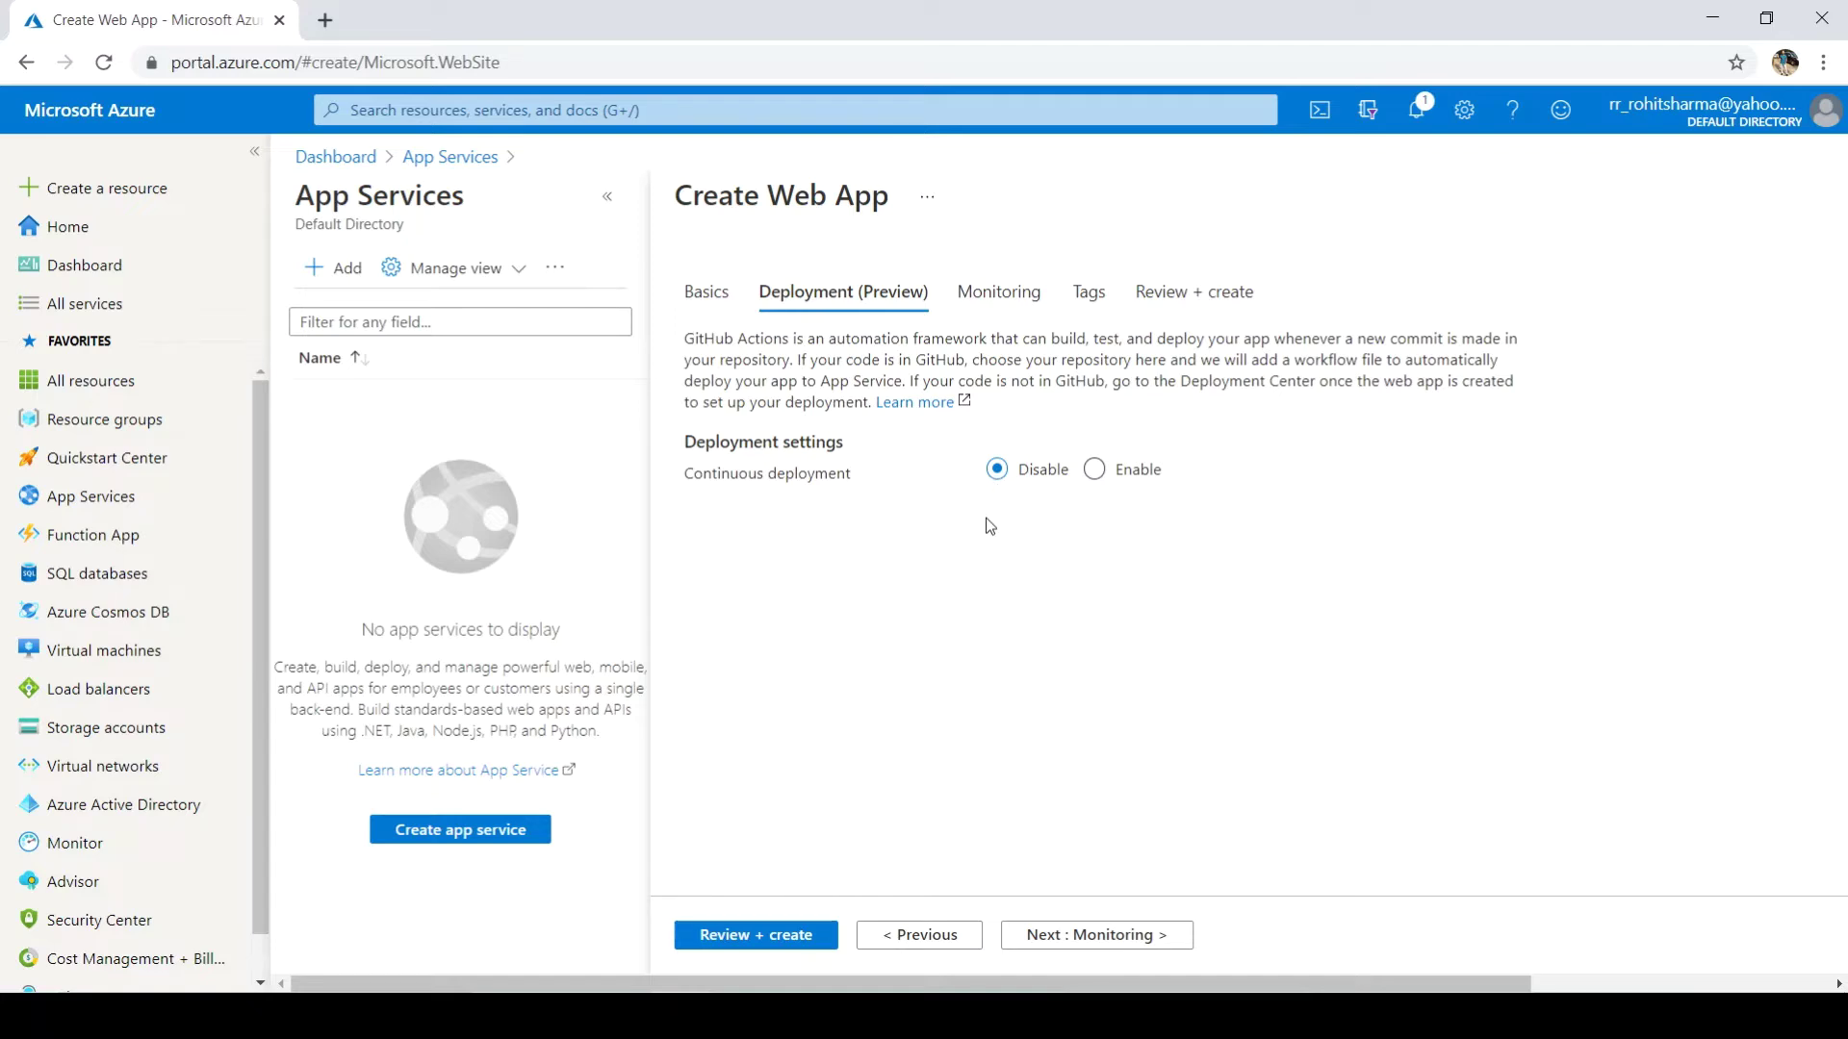
left_click(1059, 936)
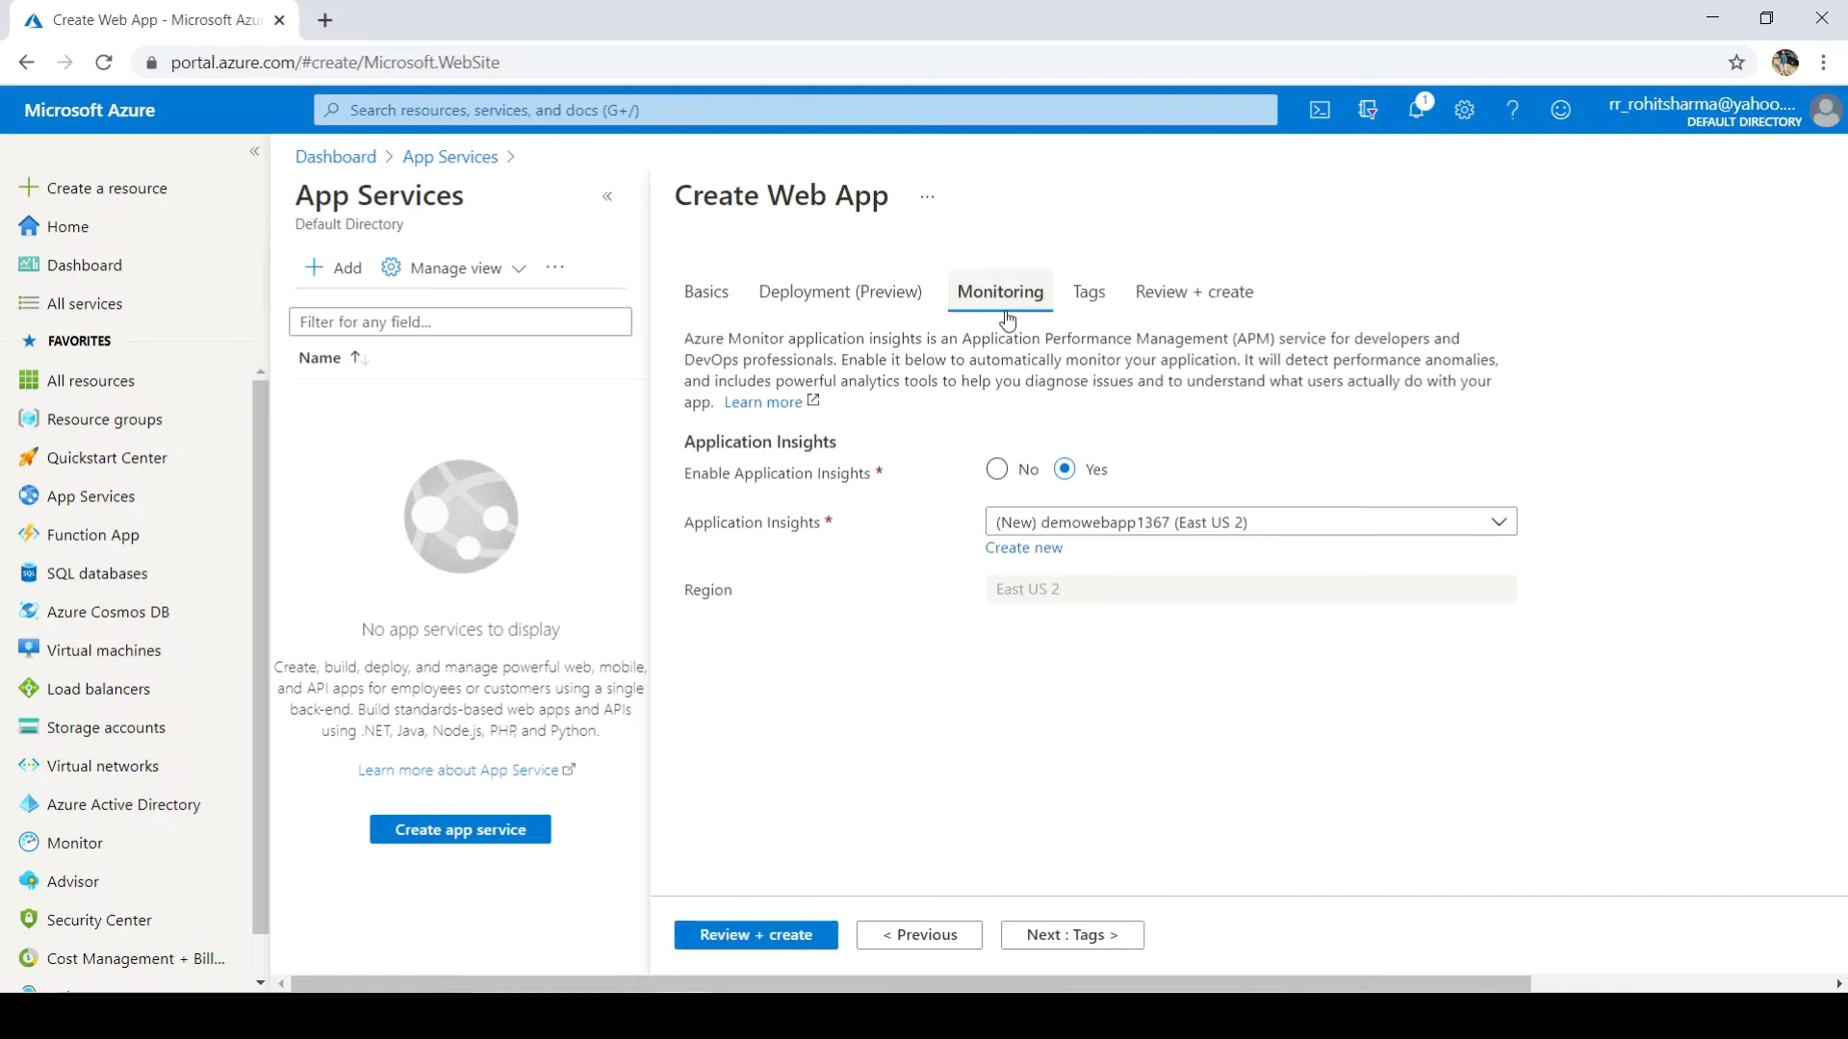
left_click(995, 472)
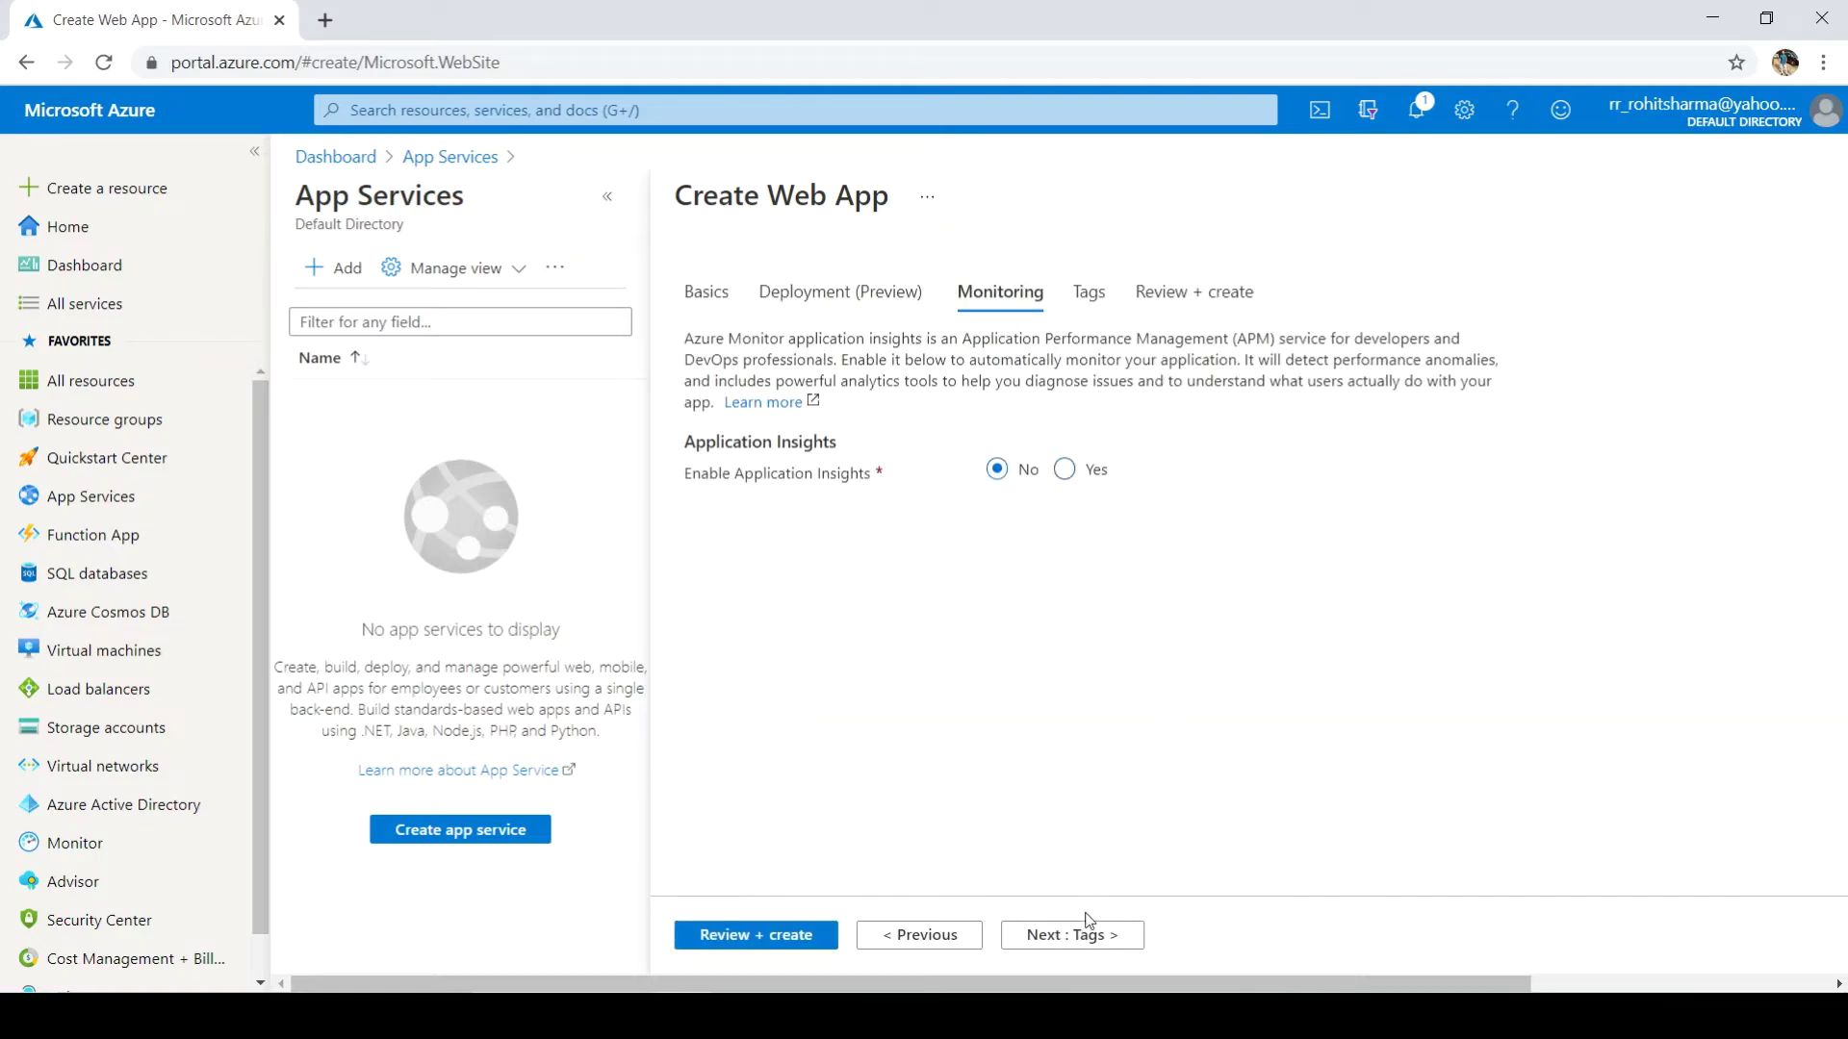
left_click(771, 938)
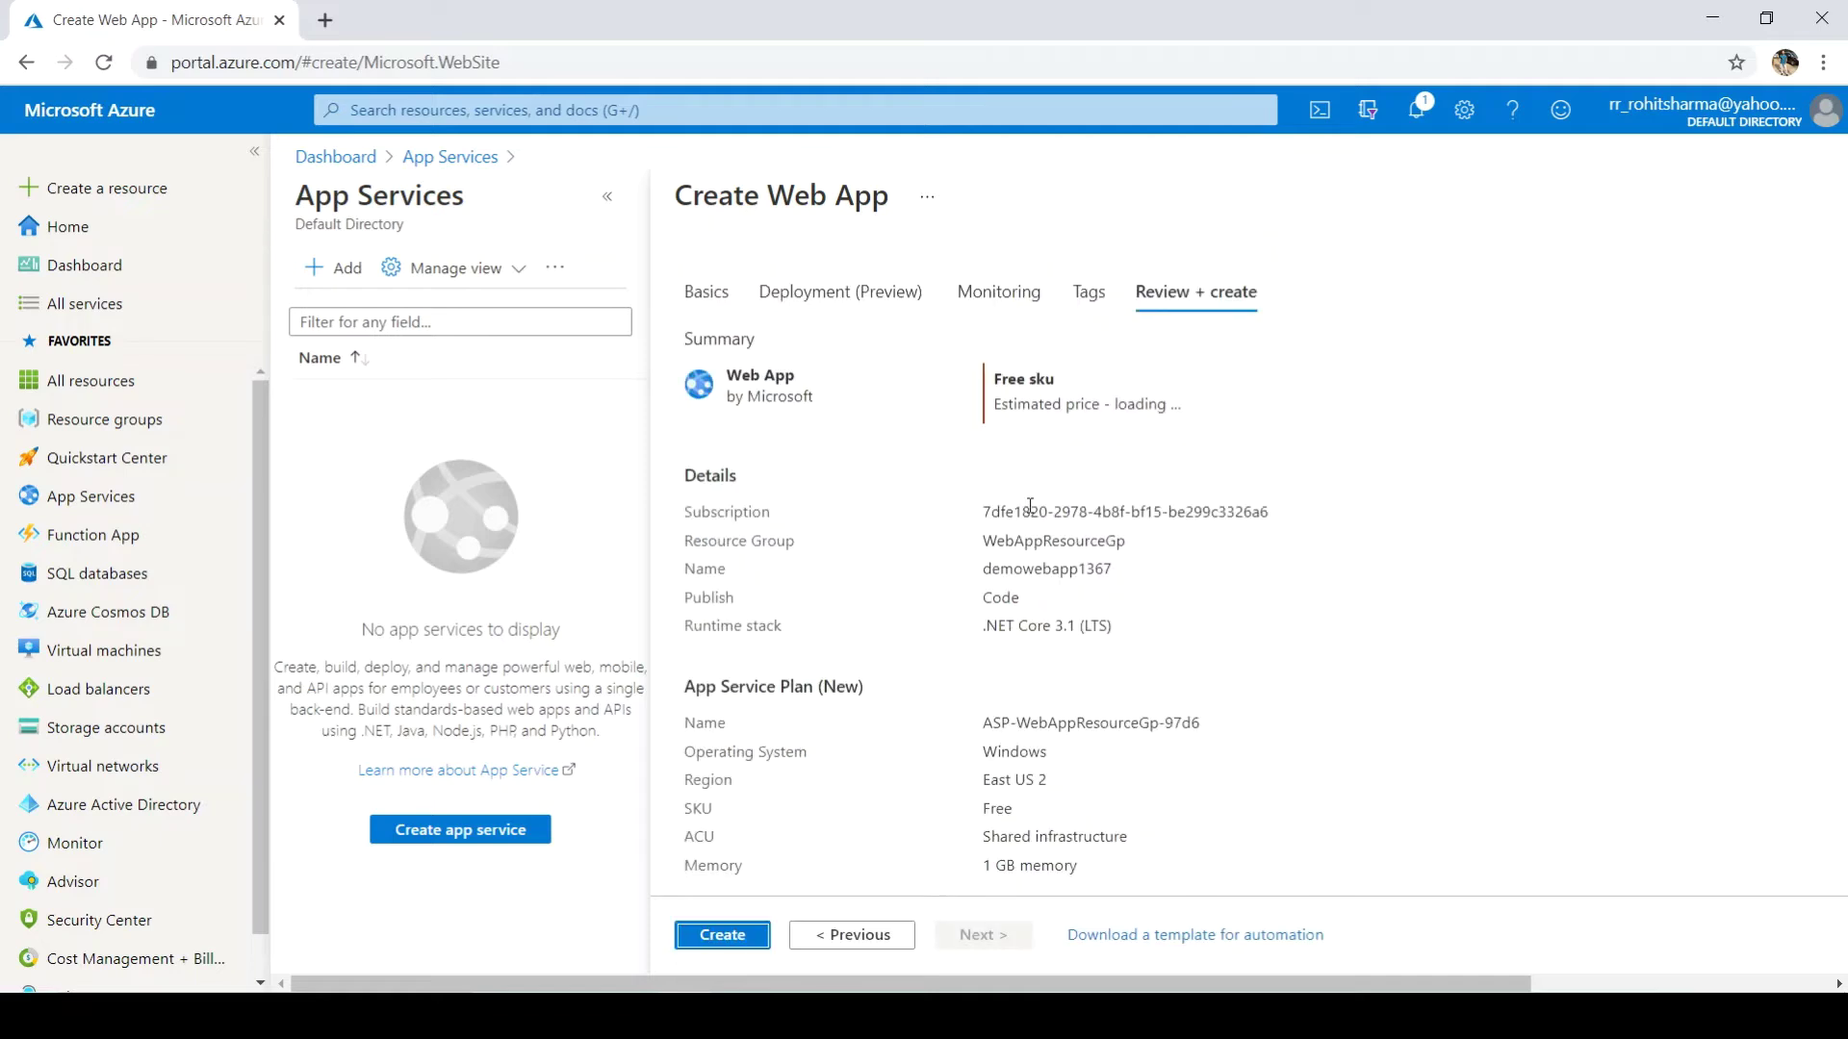
left_click(743, 934)
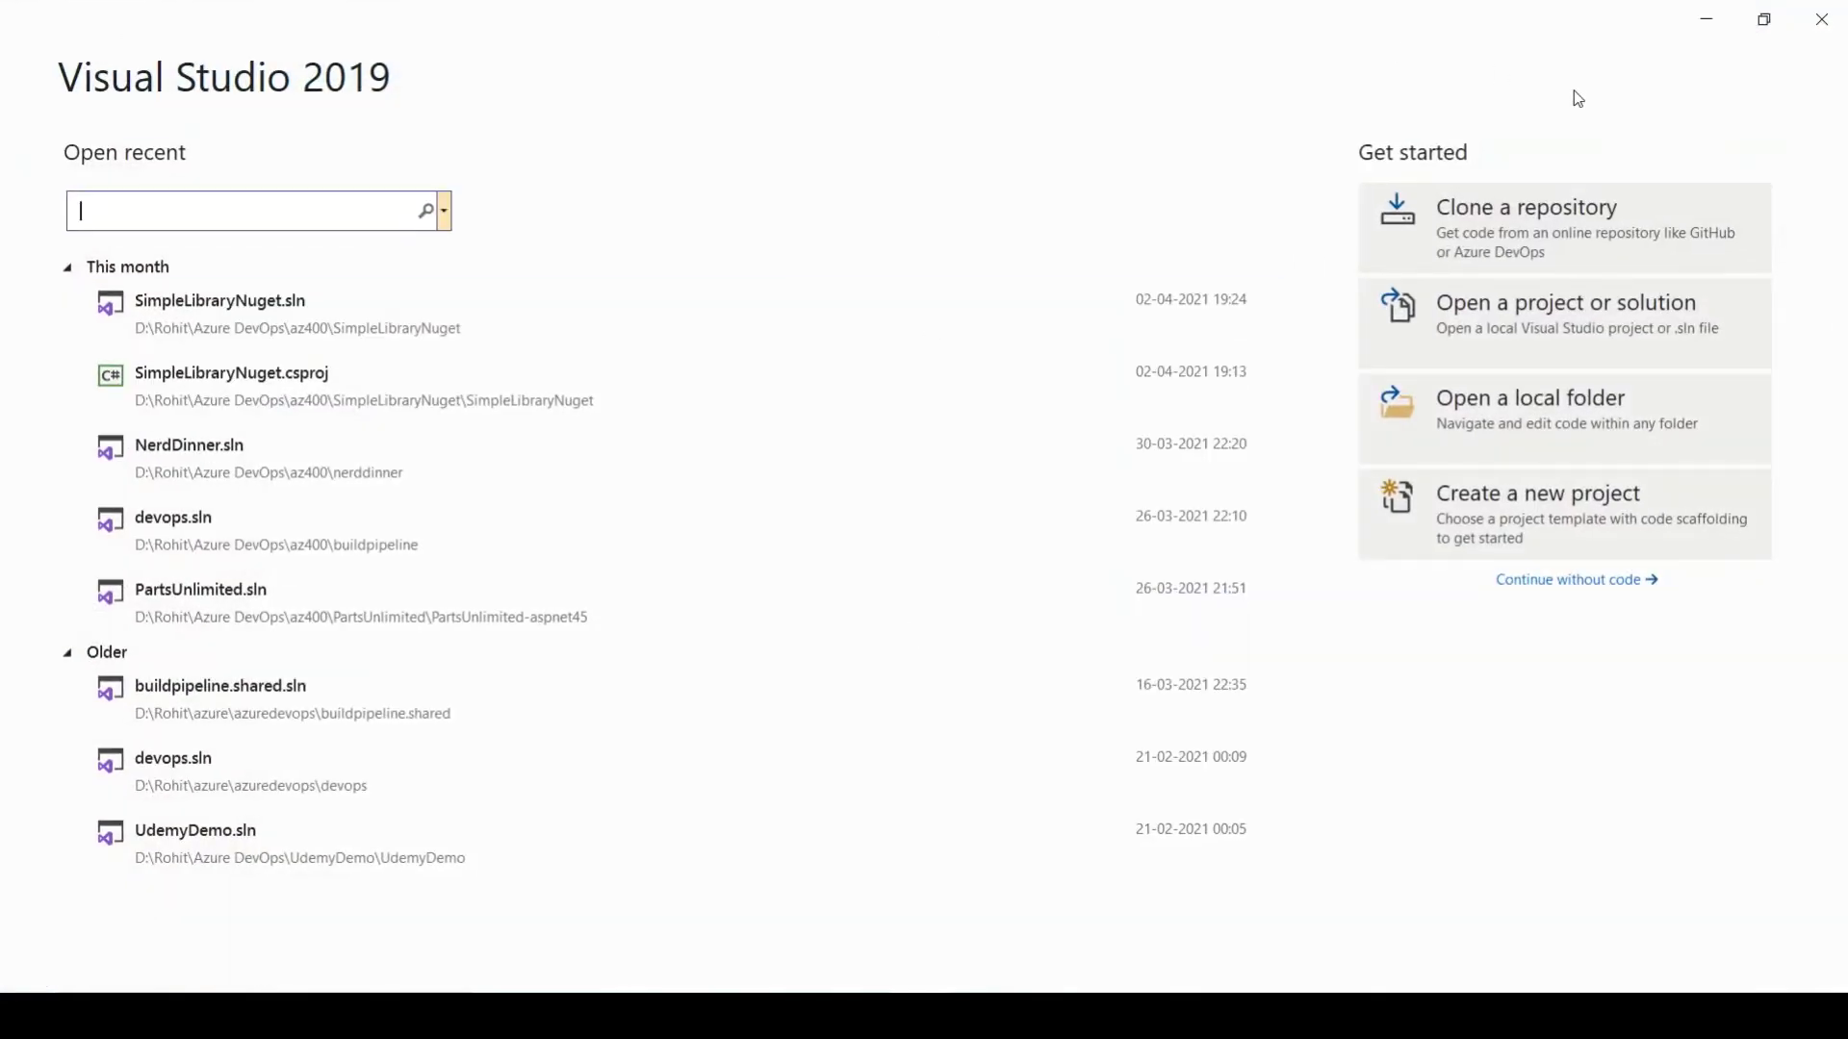
Step: Switch to Visual Studio 2019 and start creating a new project
left_click(1480, 527)
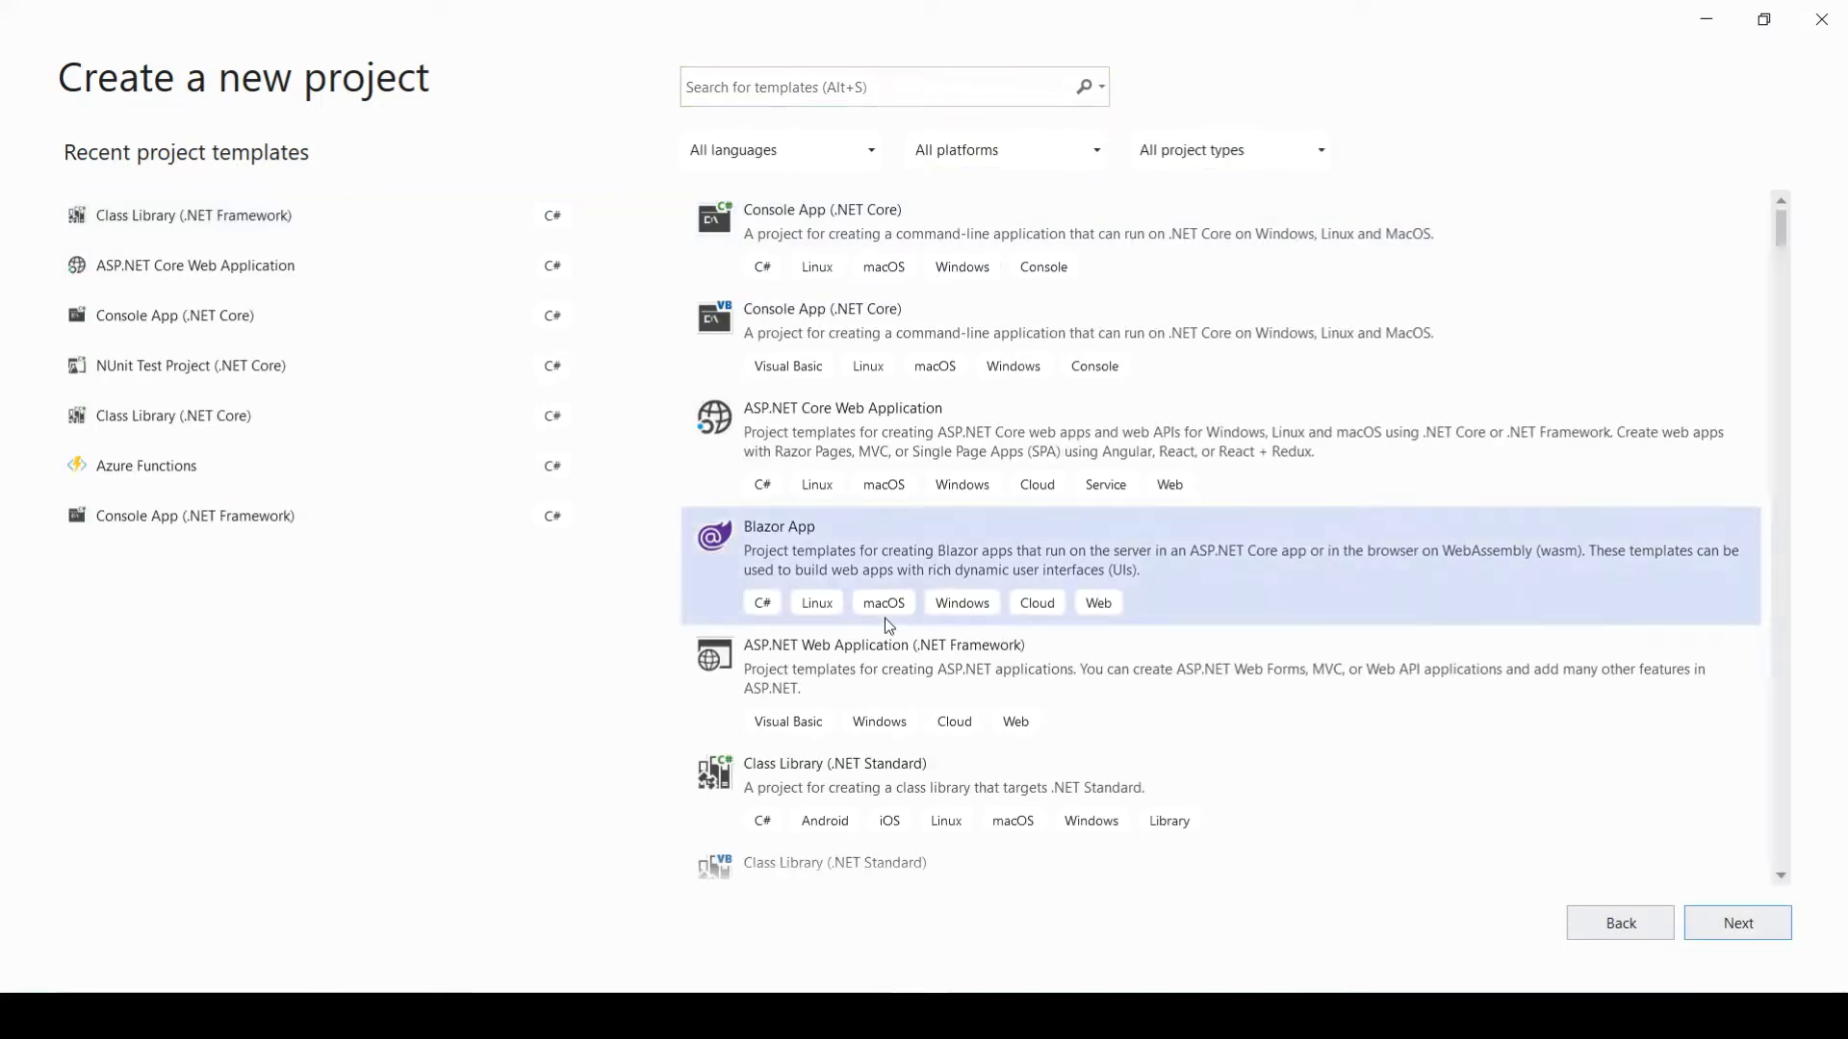
left_click(1739, 924)
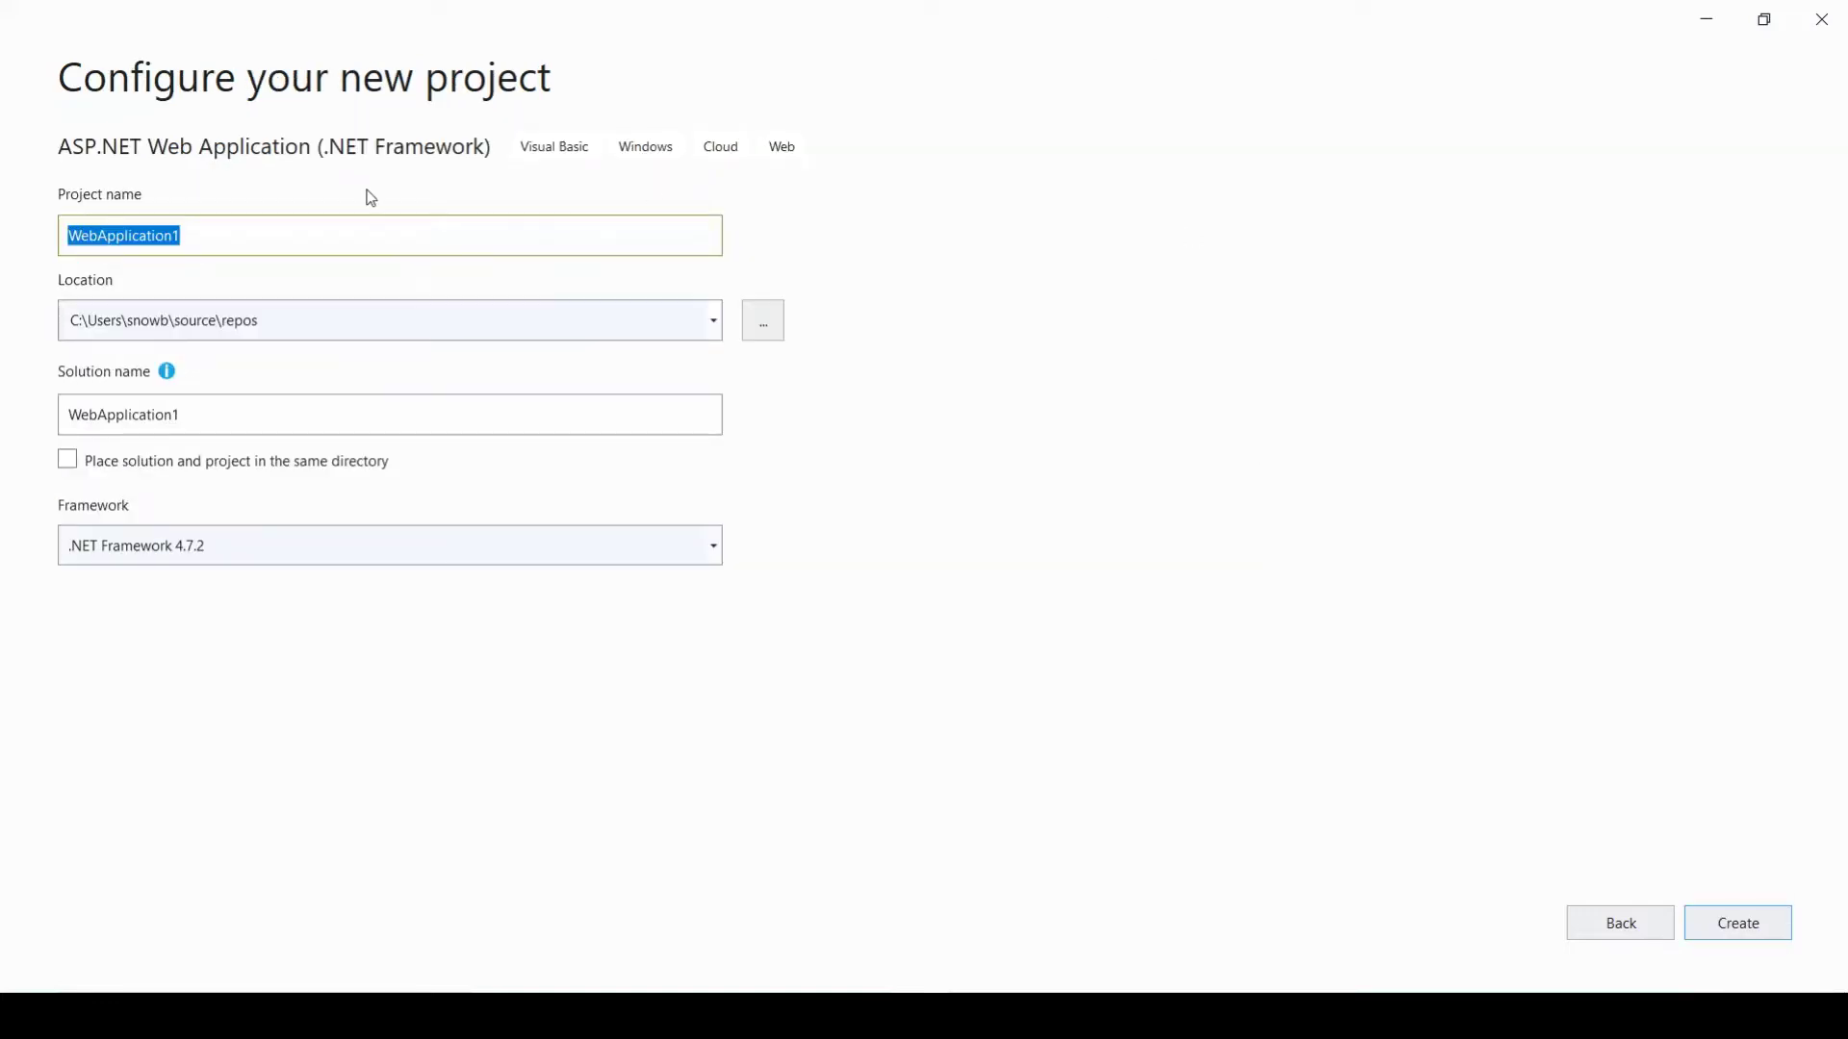
type("Dem")
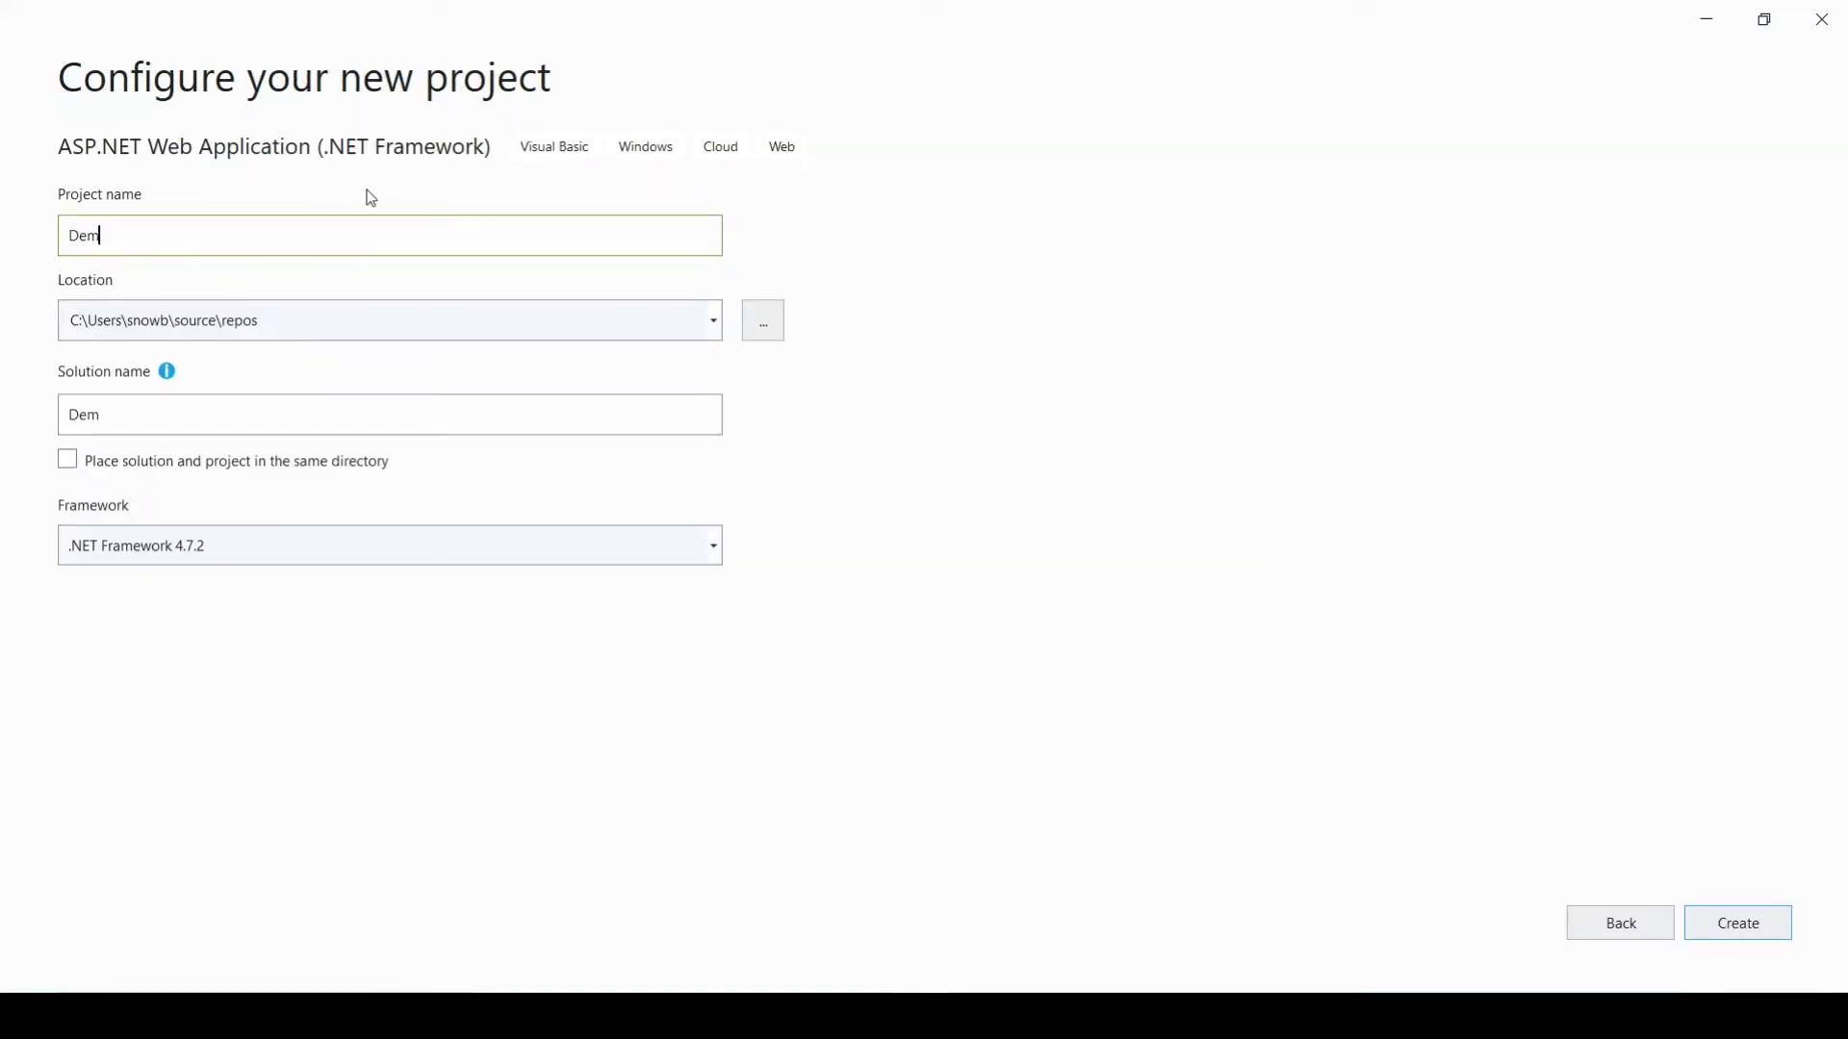
type("pAzureWebaPp")
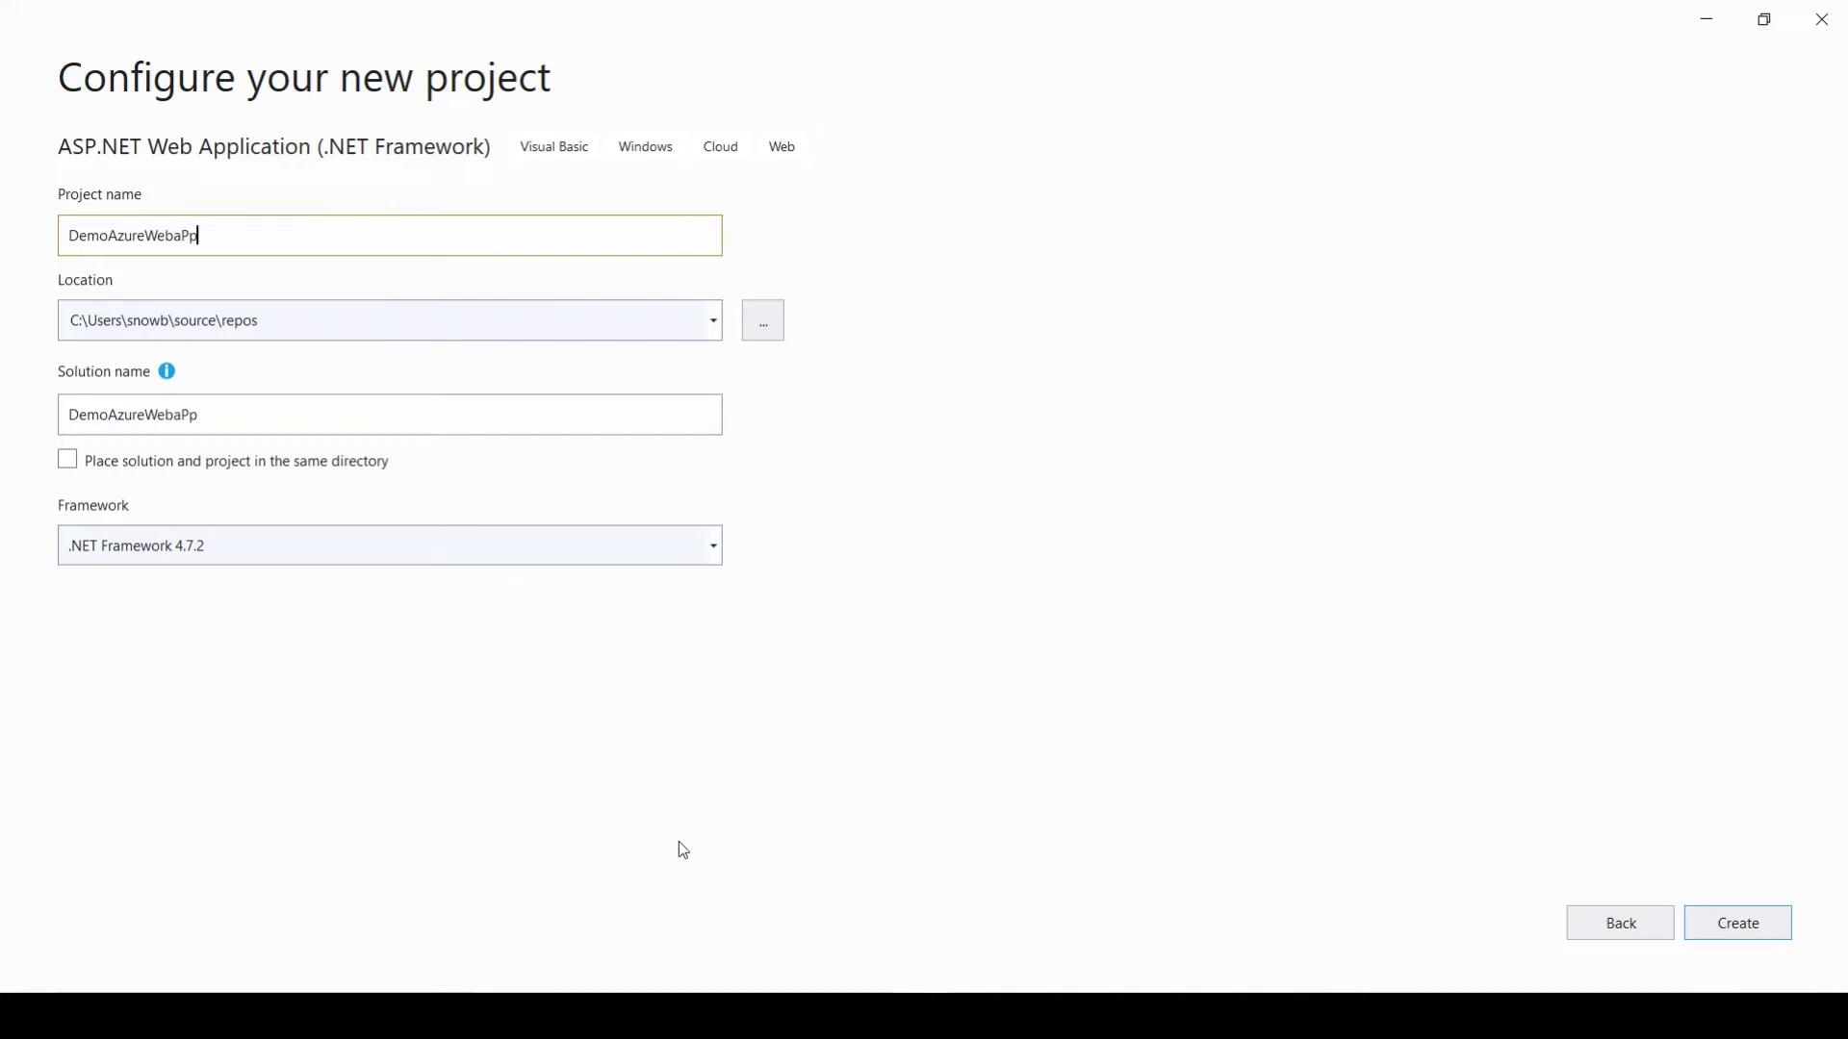
left_click(719, 554)
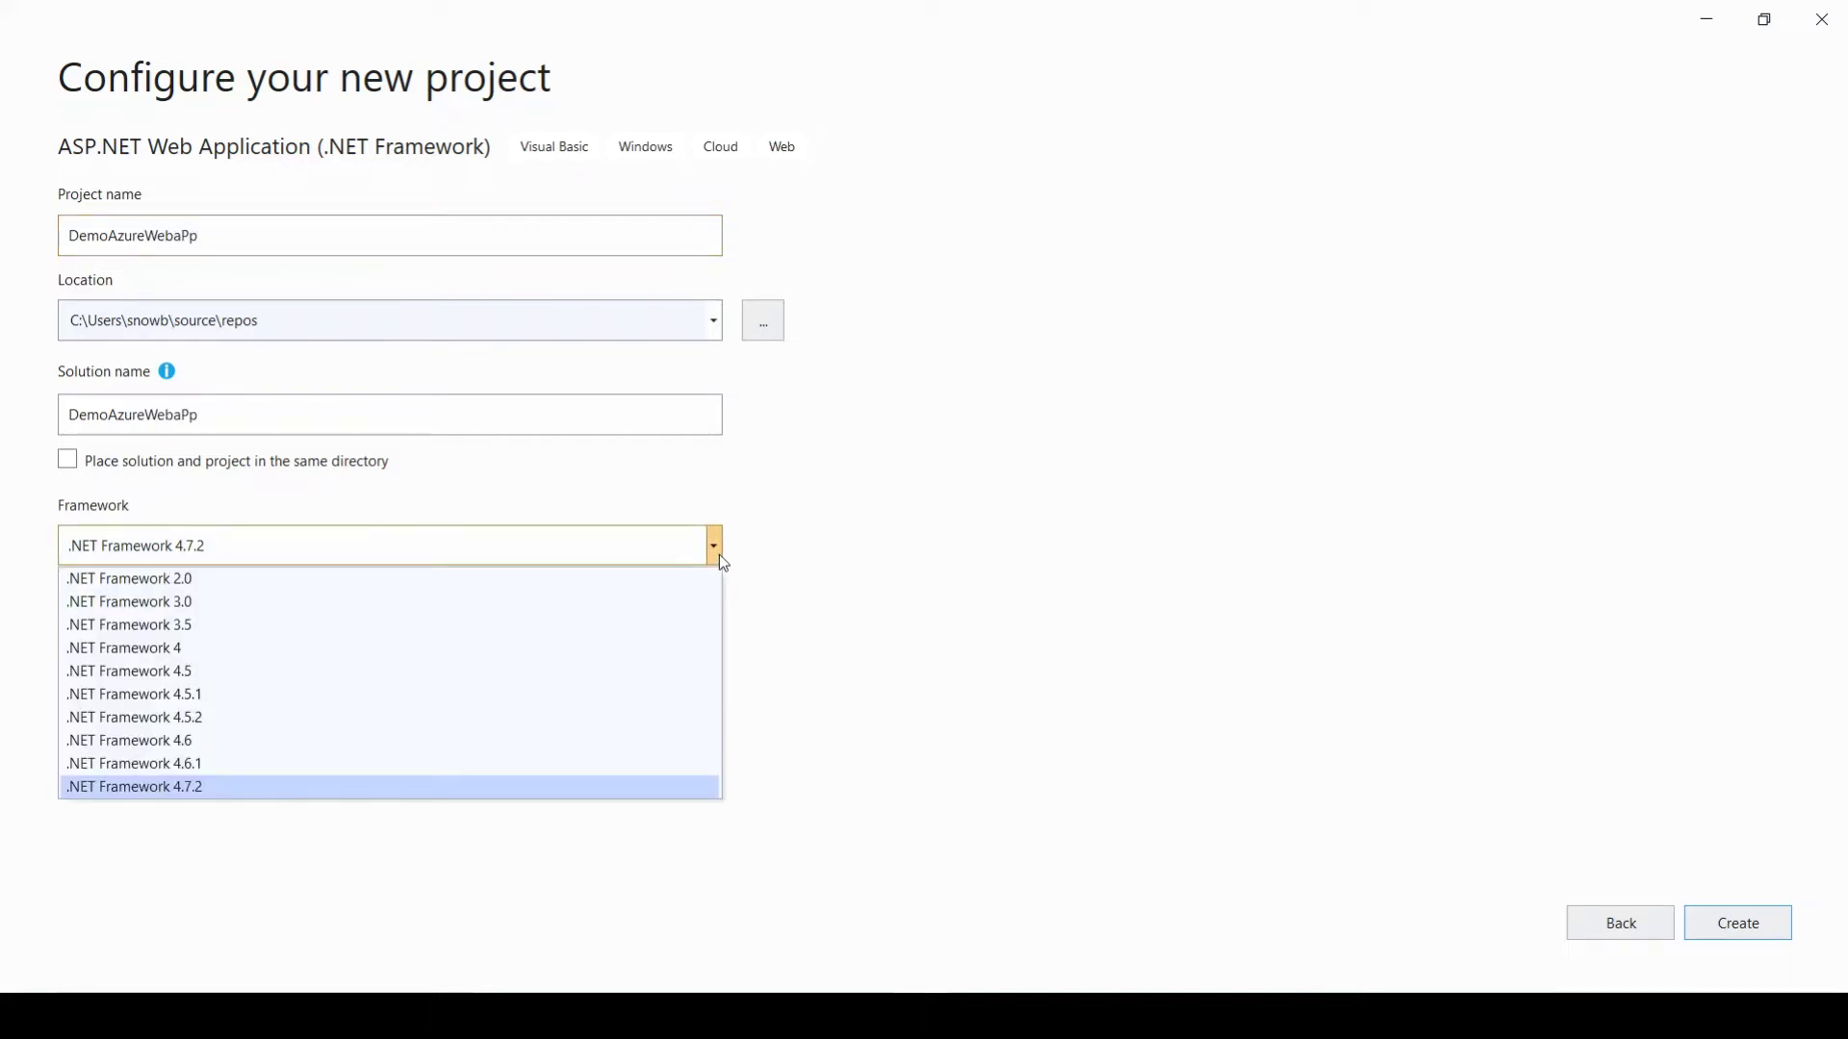
left_click(887, 552)
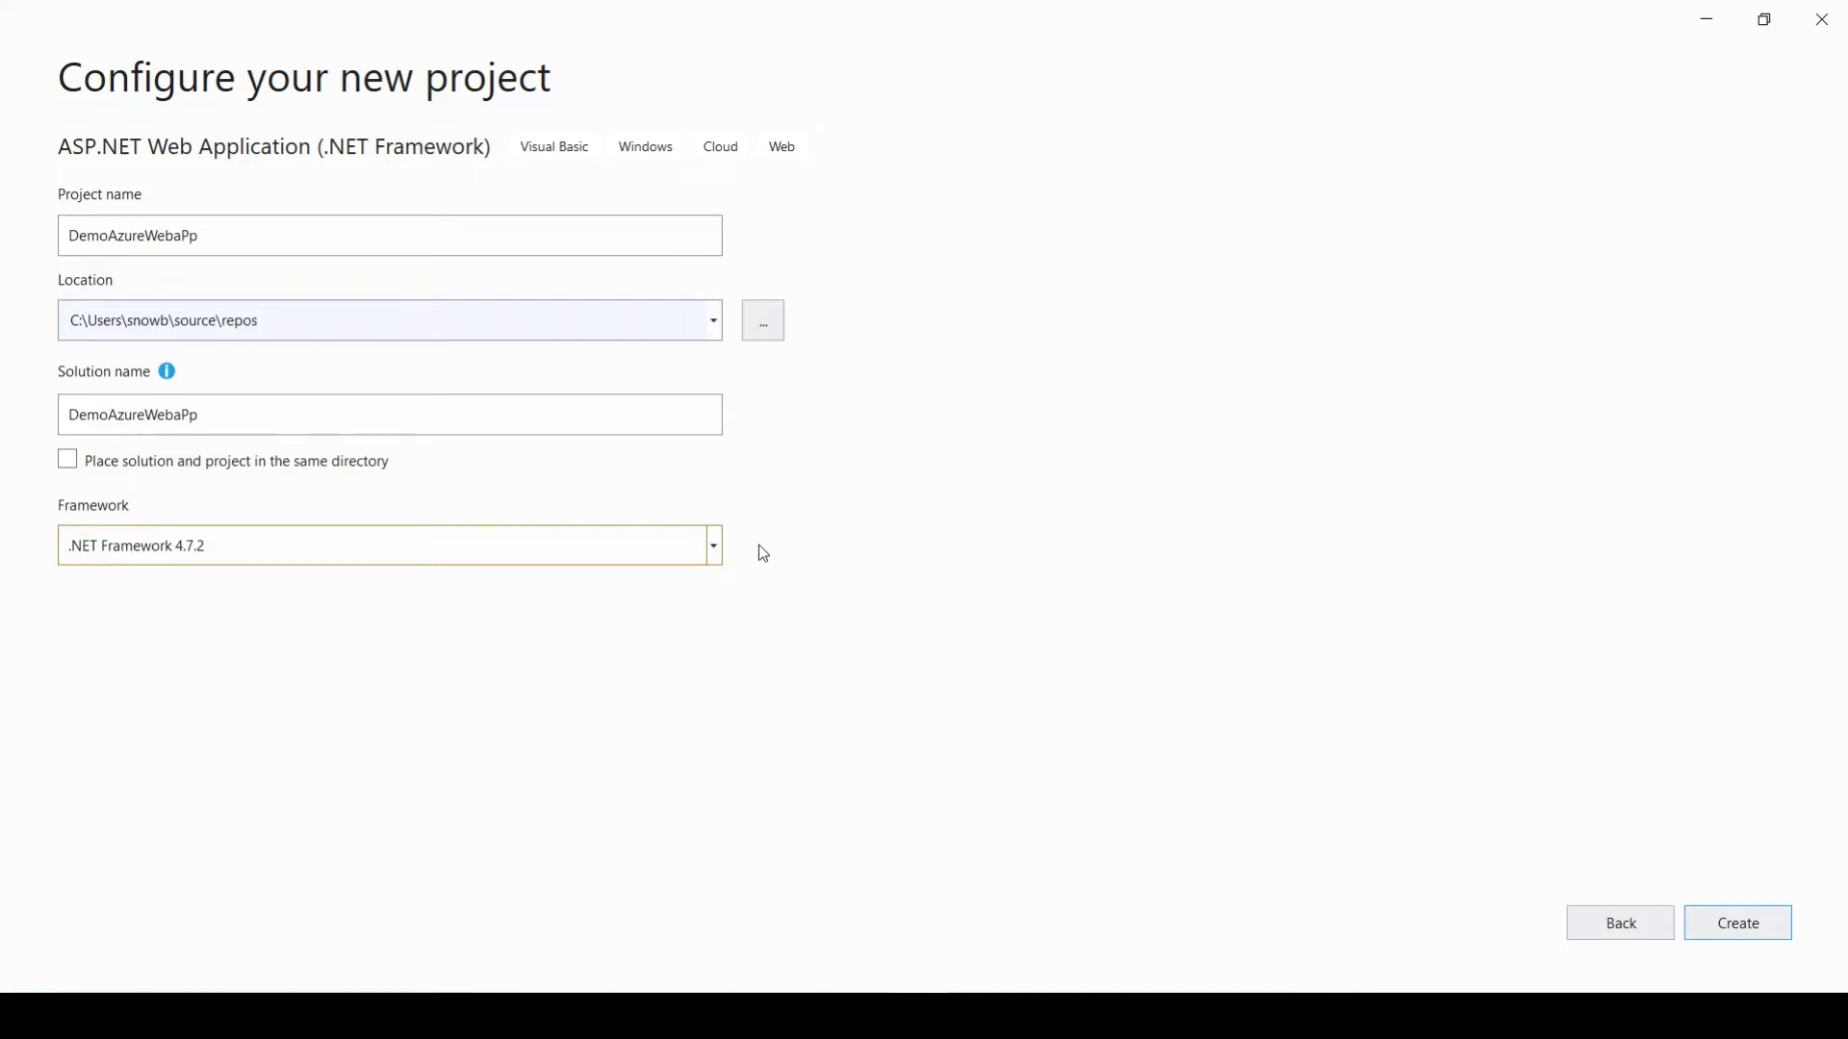
left_click(1618, 926)
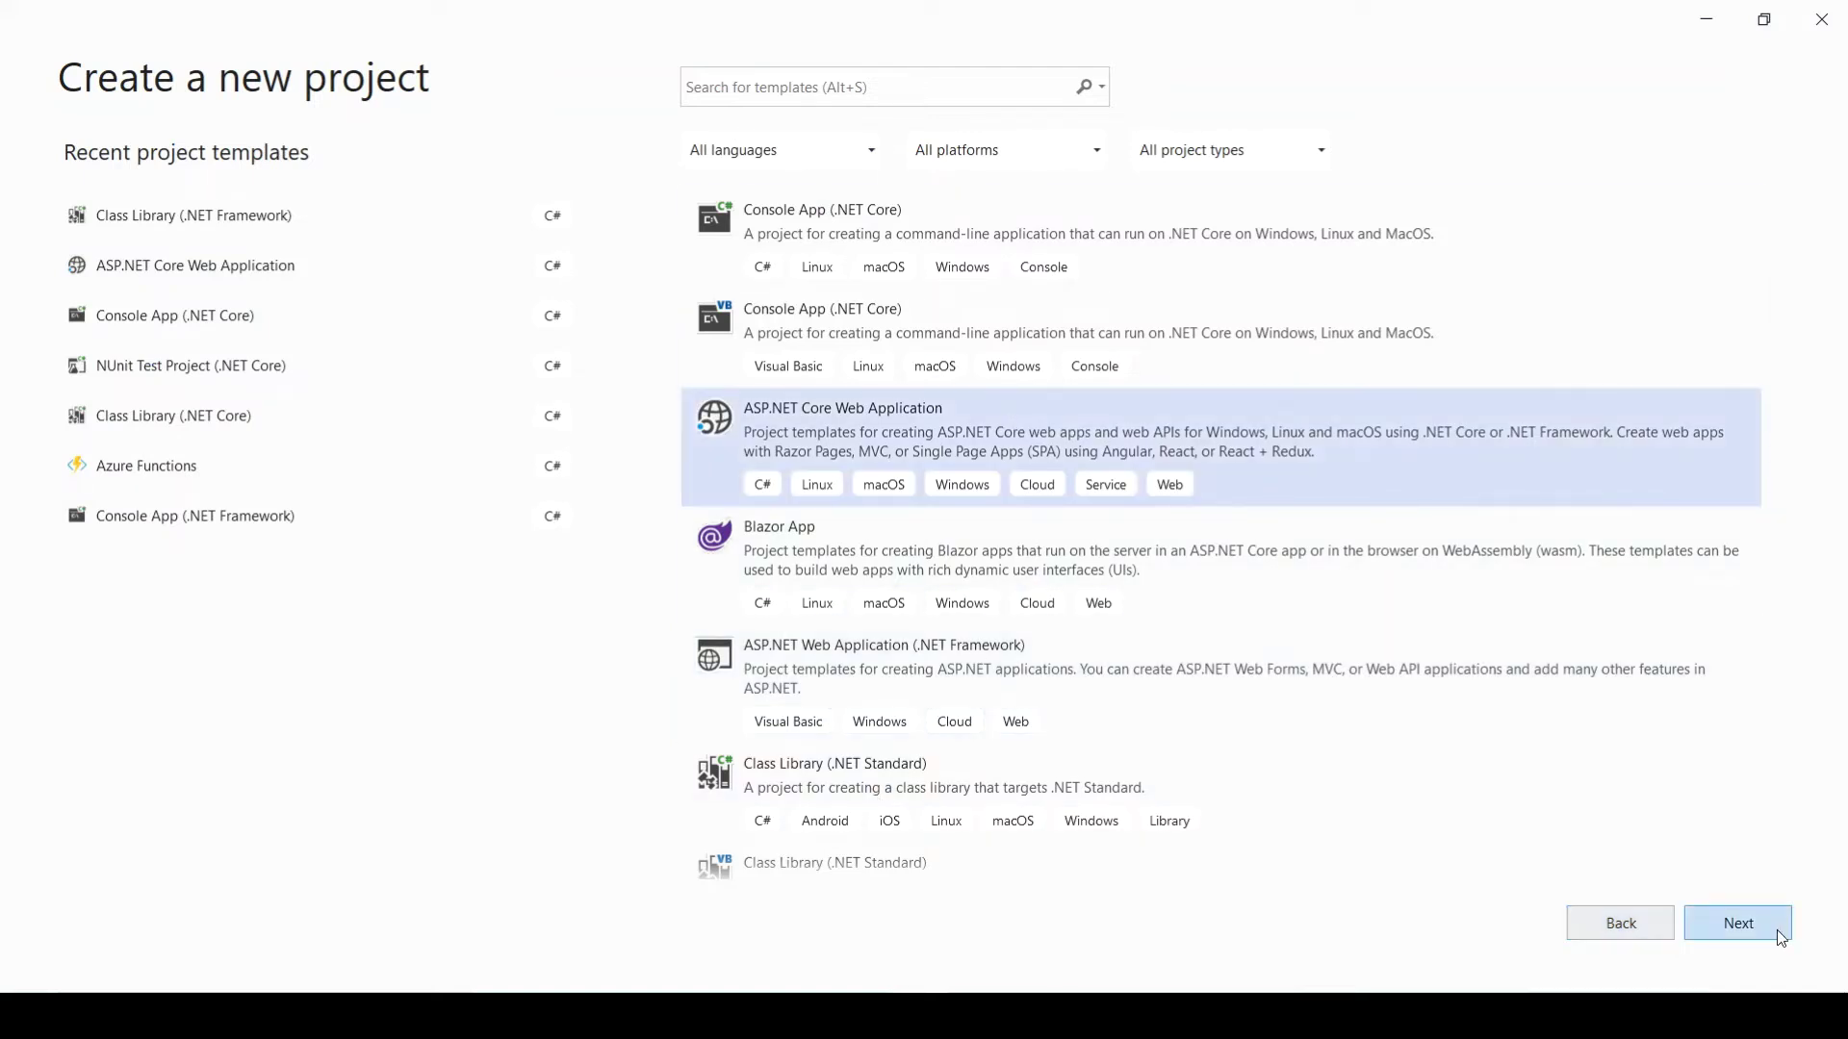
Step: Create an ASP.NET Core Web Application project named DemoAzureWebapp from the Web Application (Model-View-Controller) template on ASP.NET Core 3.1
left_click(1771, 927)
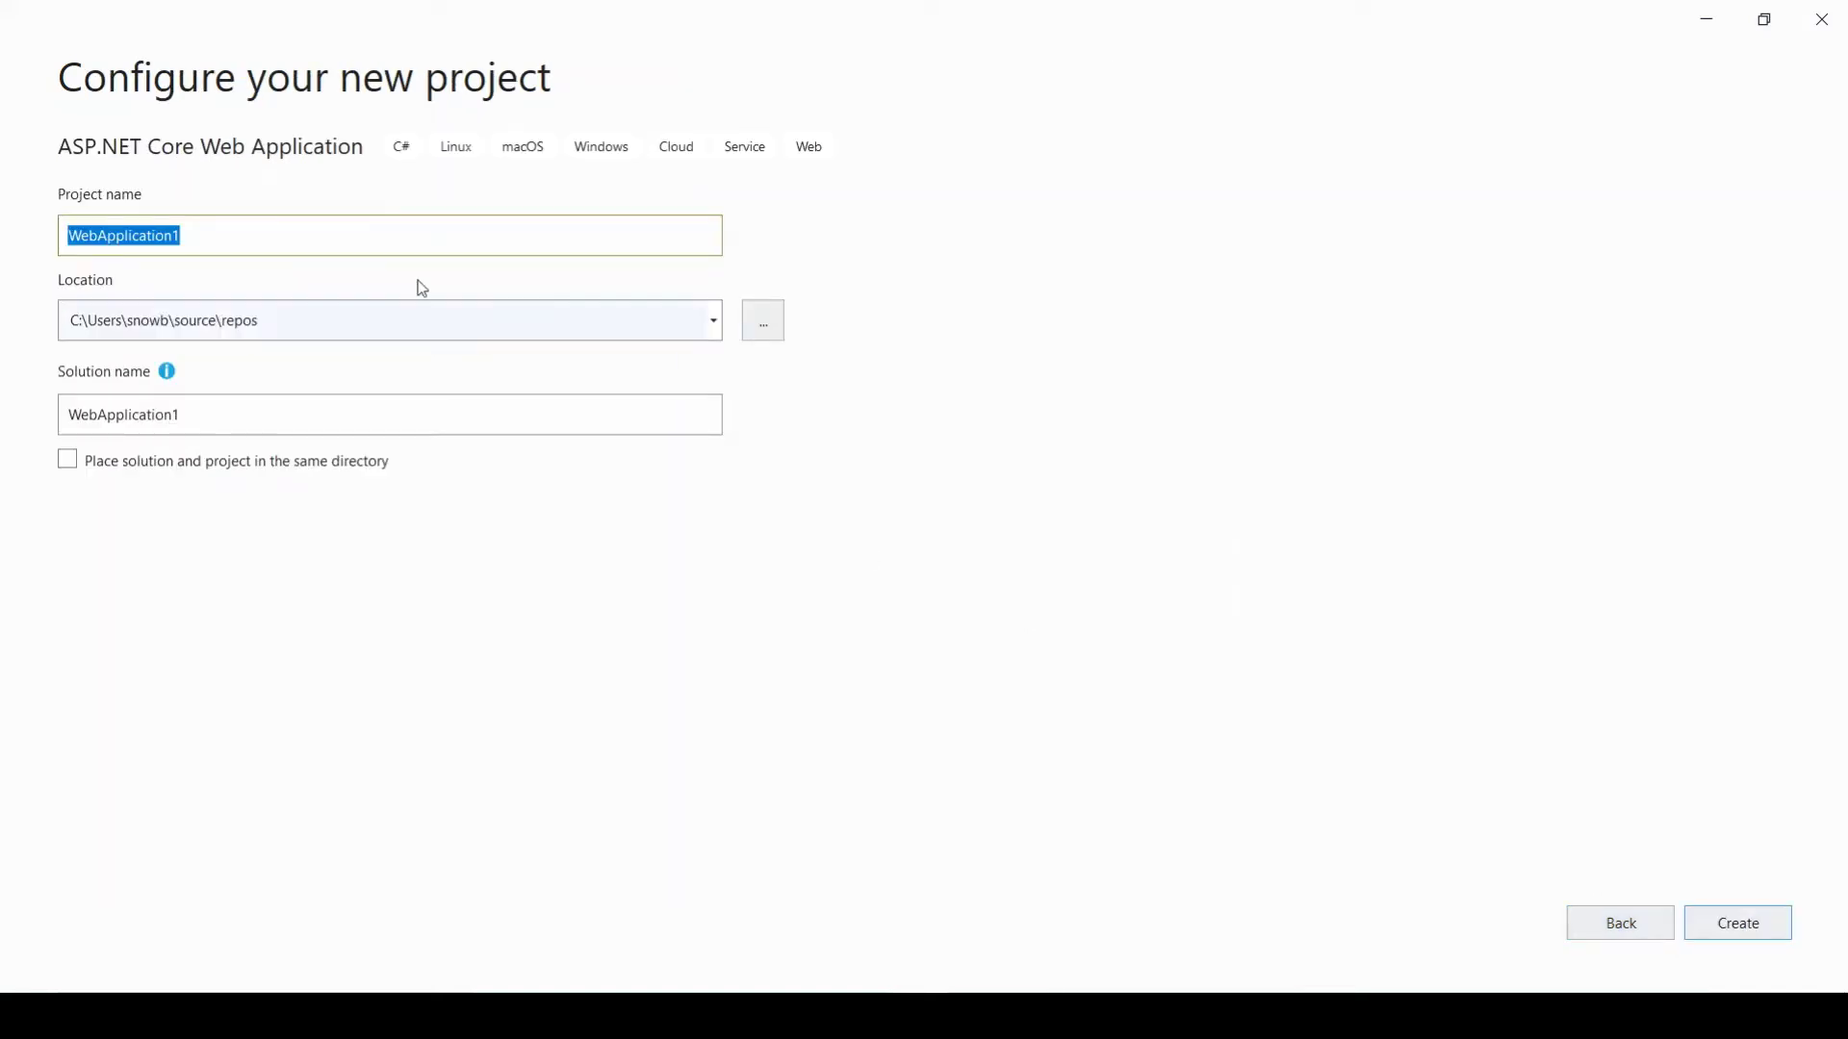
type("DemoA")
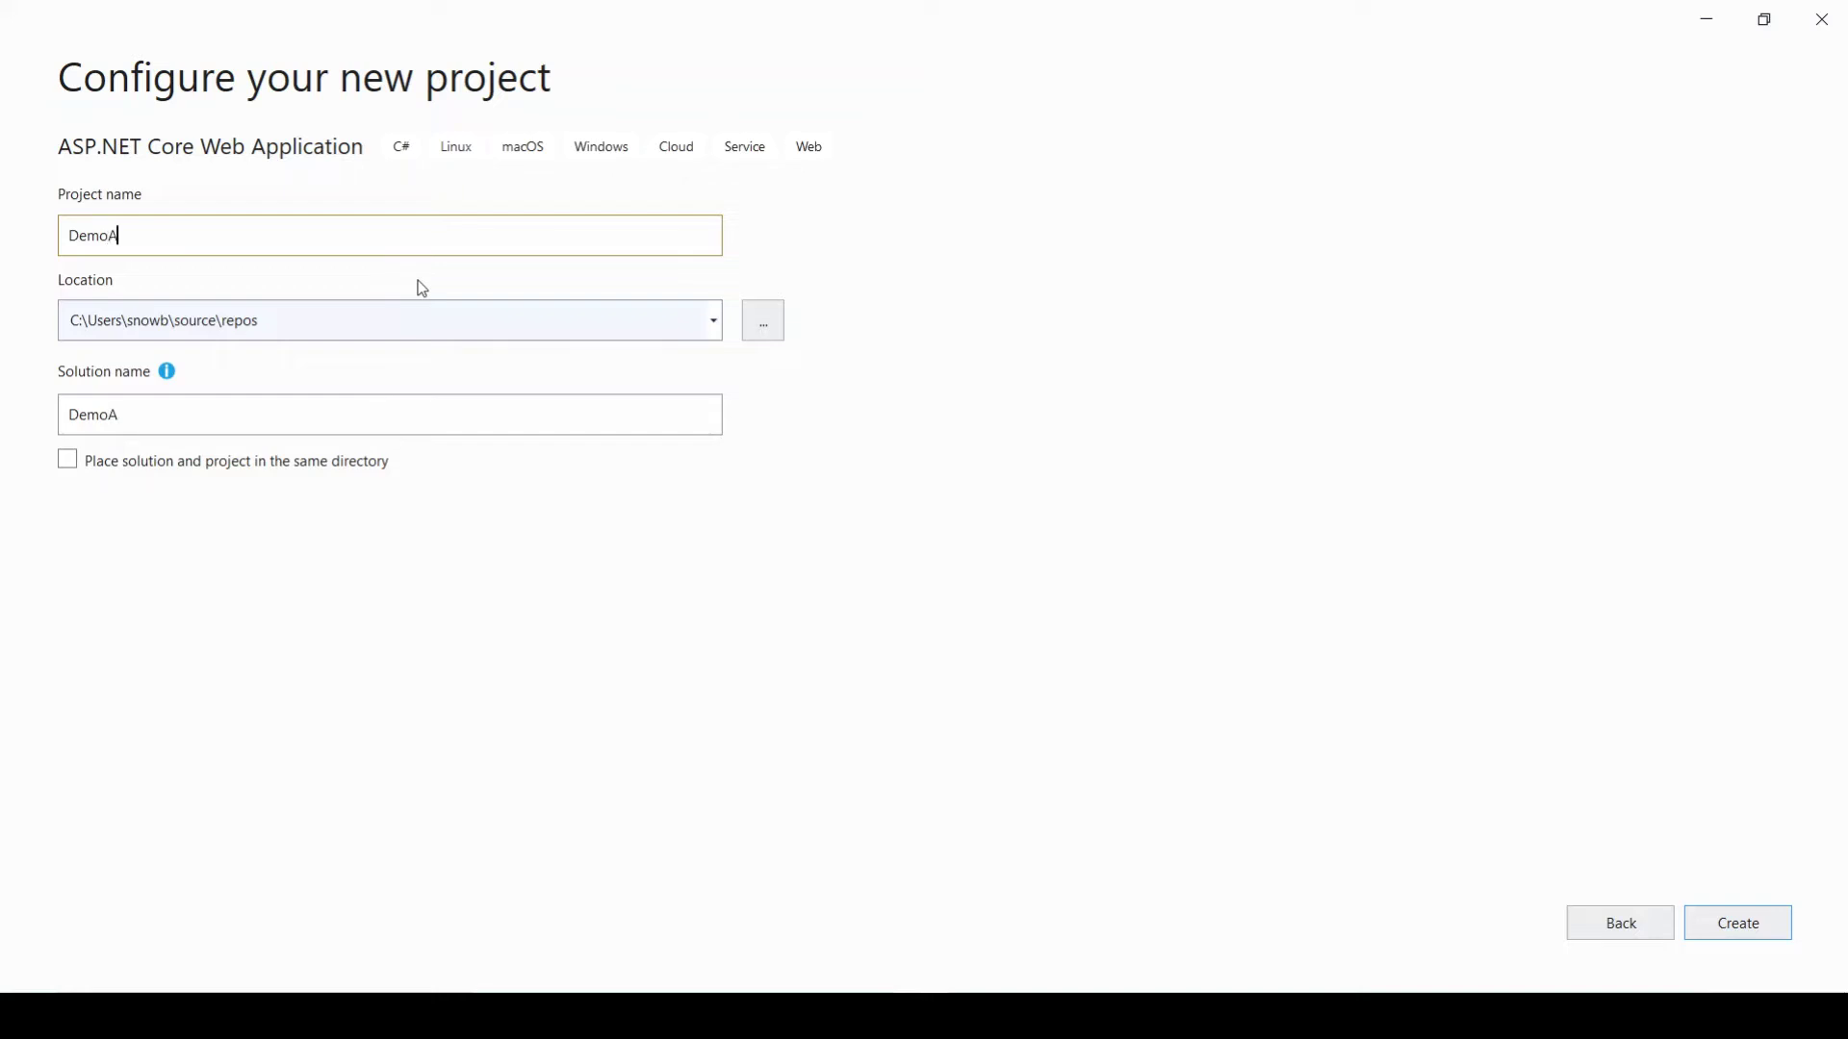
type("zureWebapp")
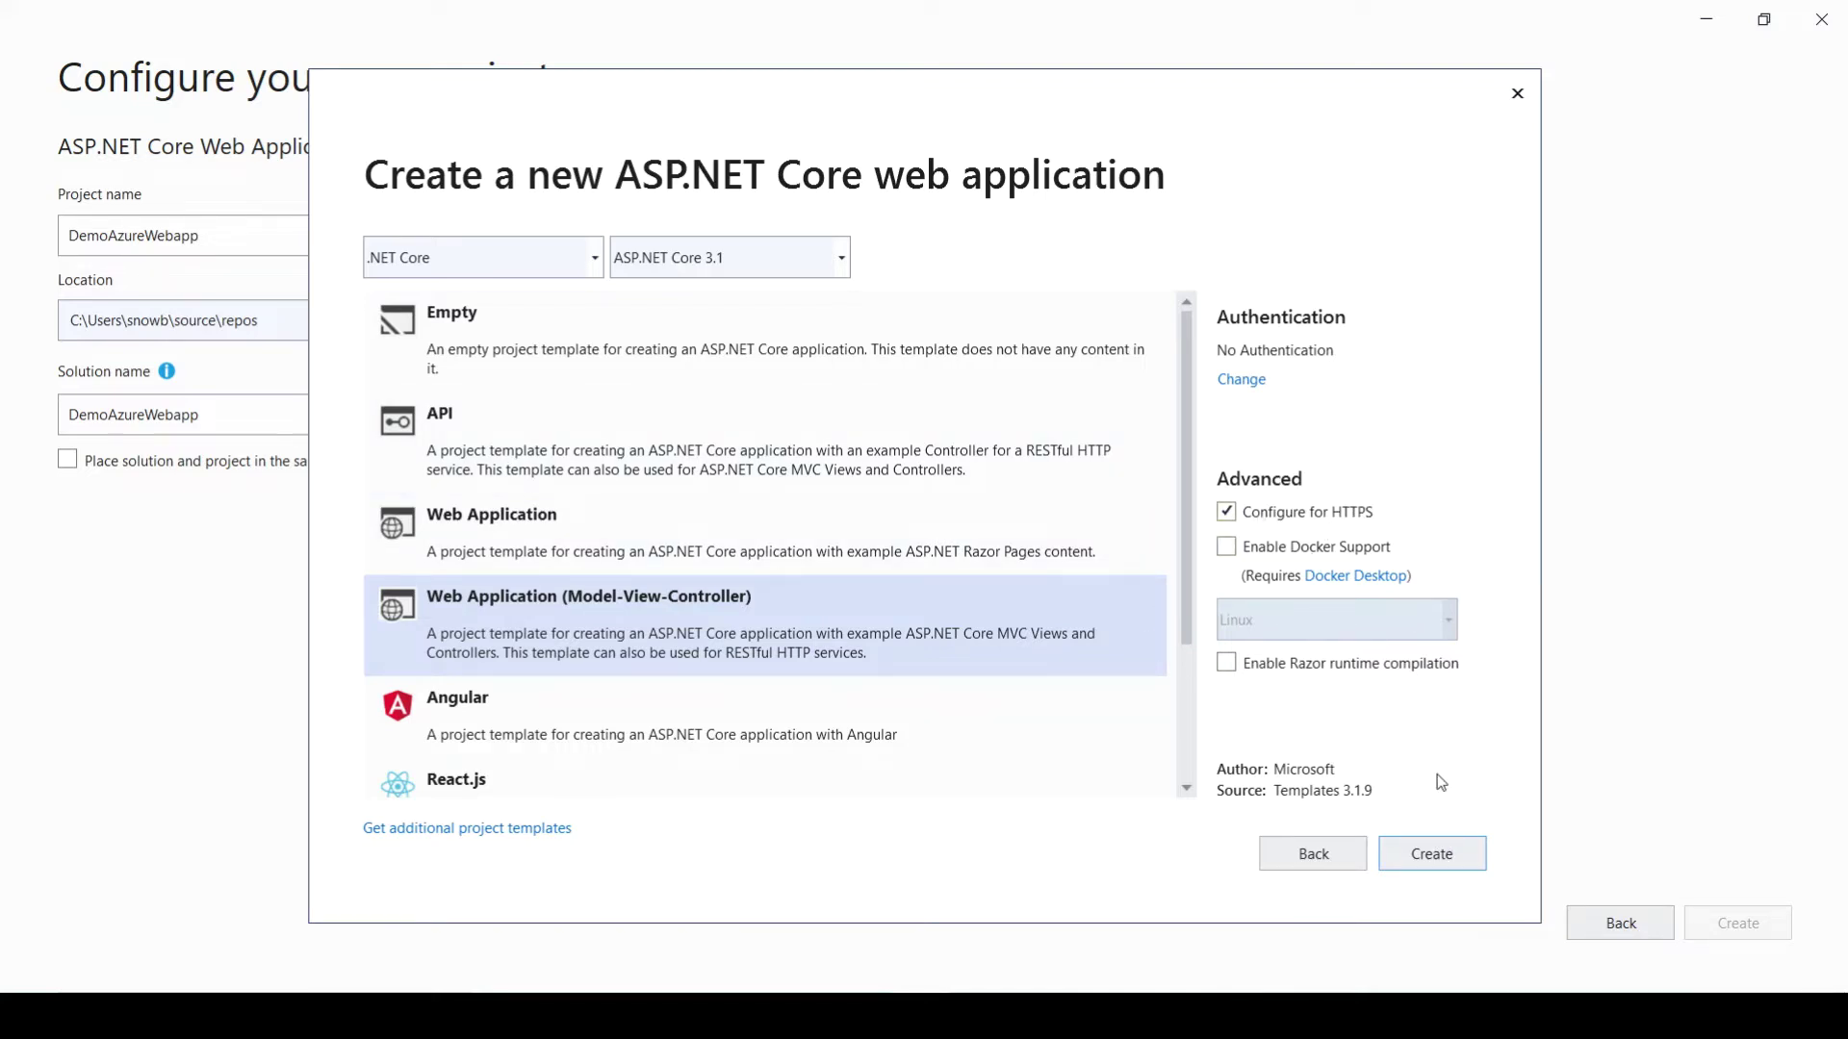
left_click(1432, 857)
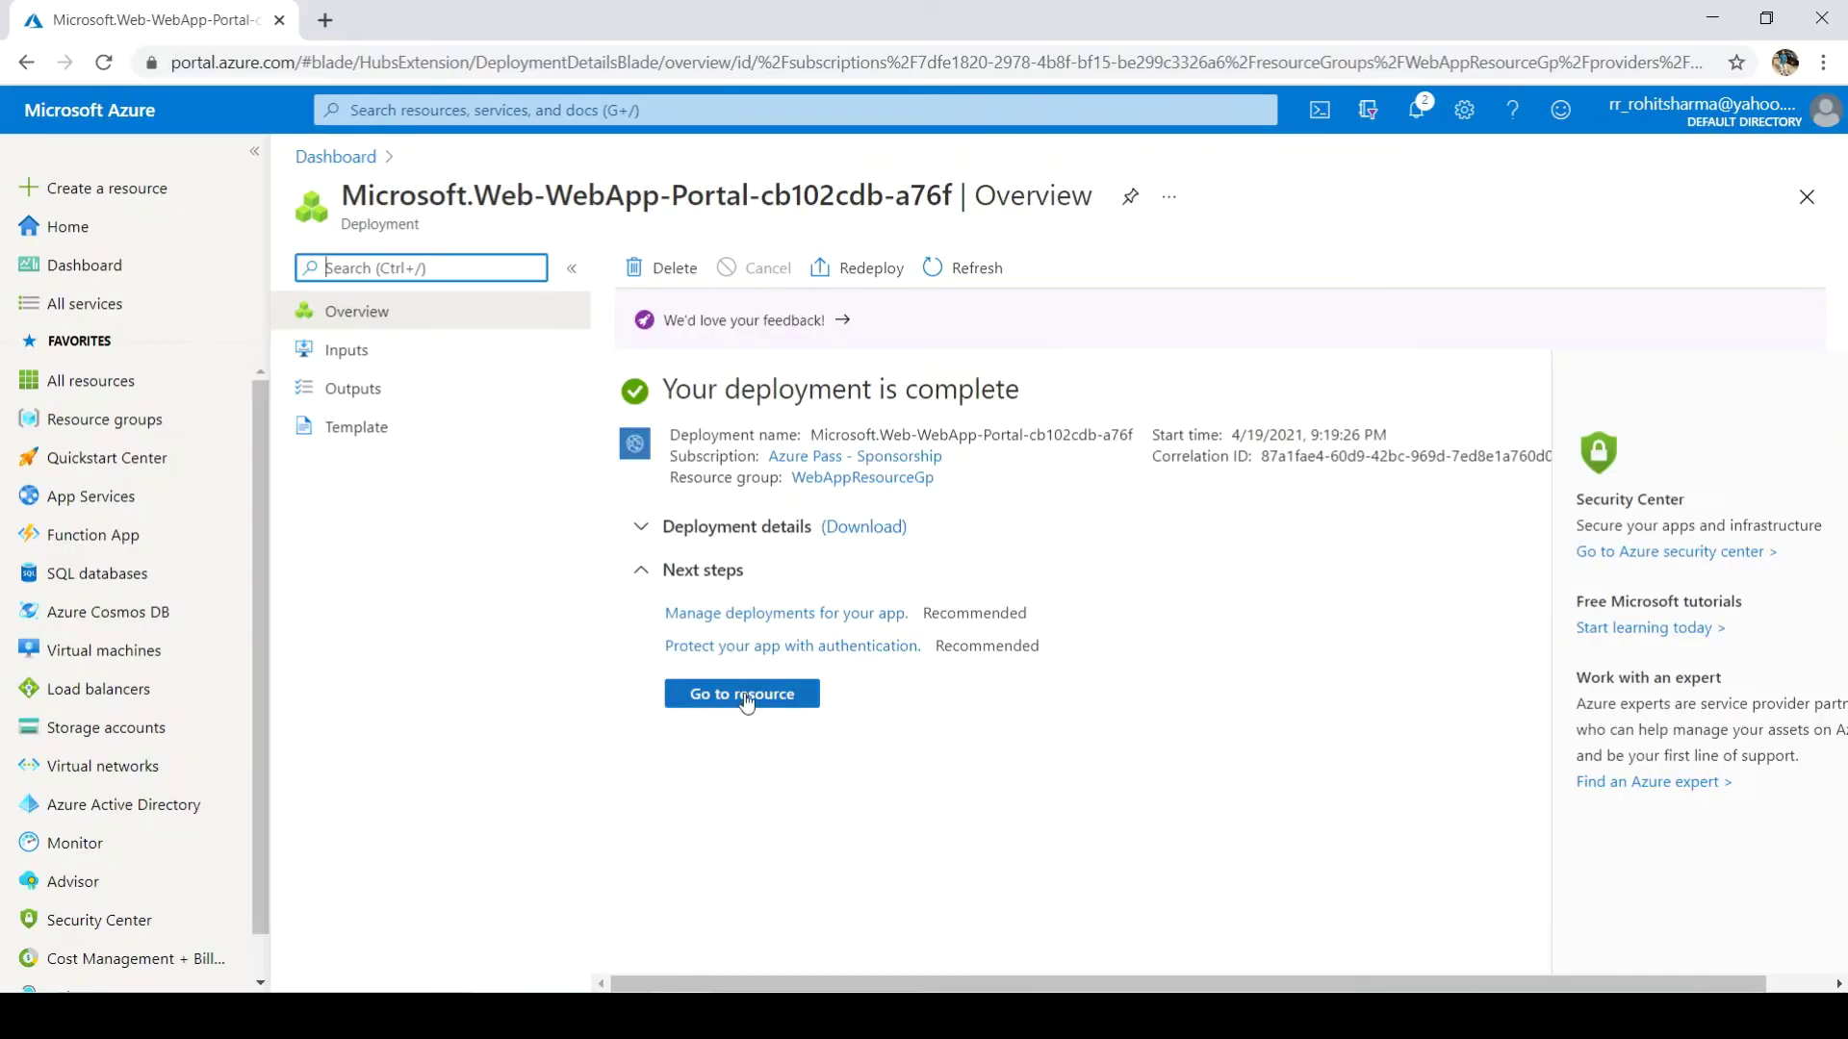
Step: In the Azure portal, open the deployed web app resource and load its copied URL in a new browser tab
left_click(743, 694)
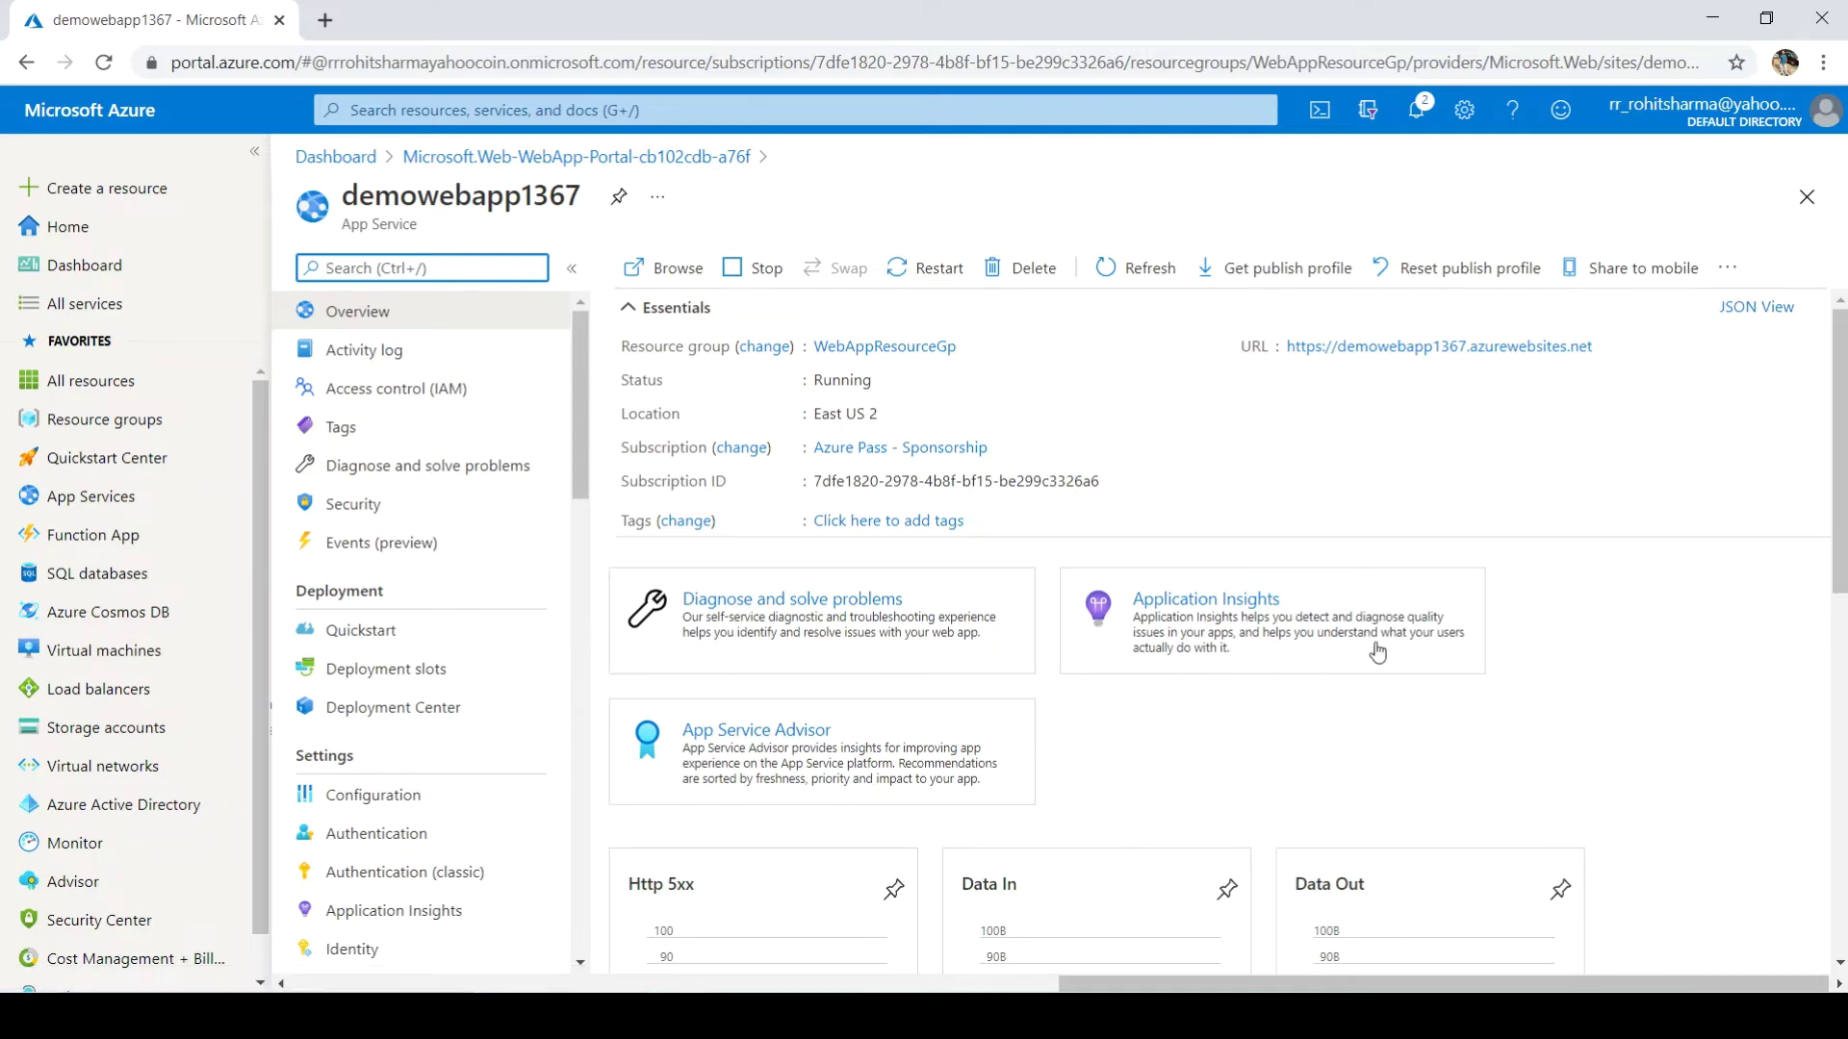
left_click(1605, 347)
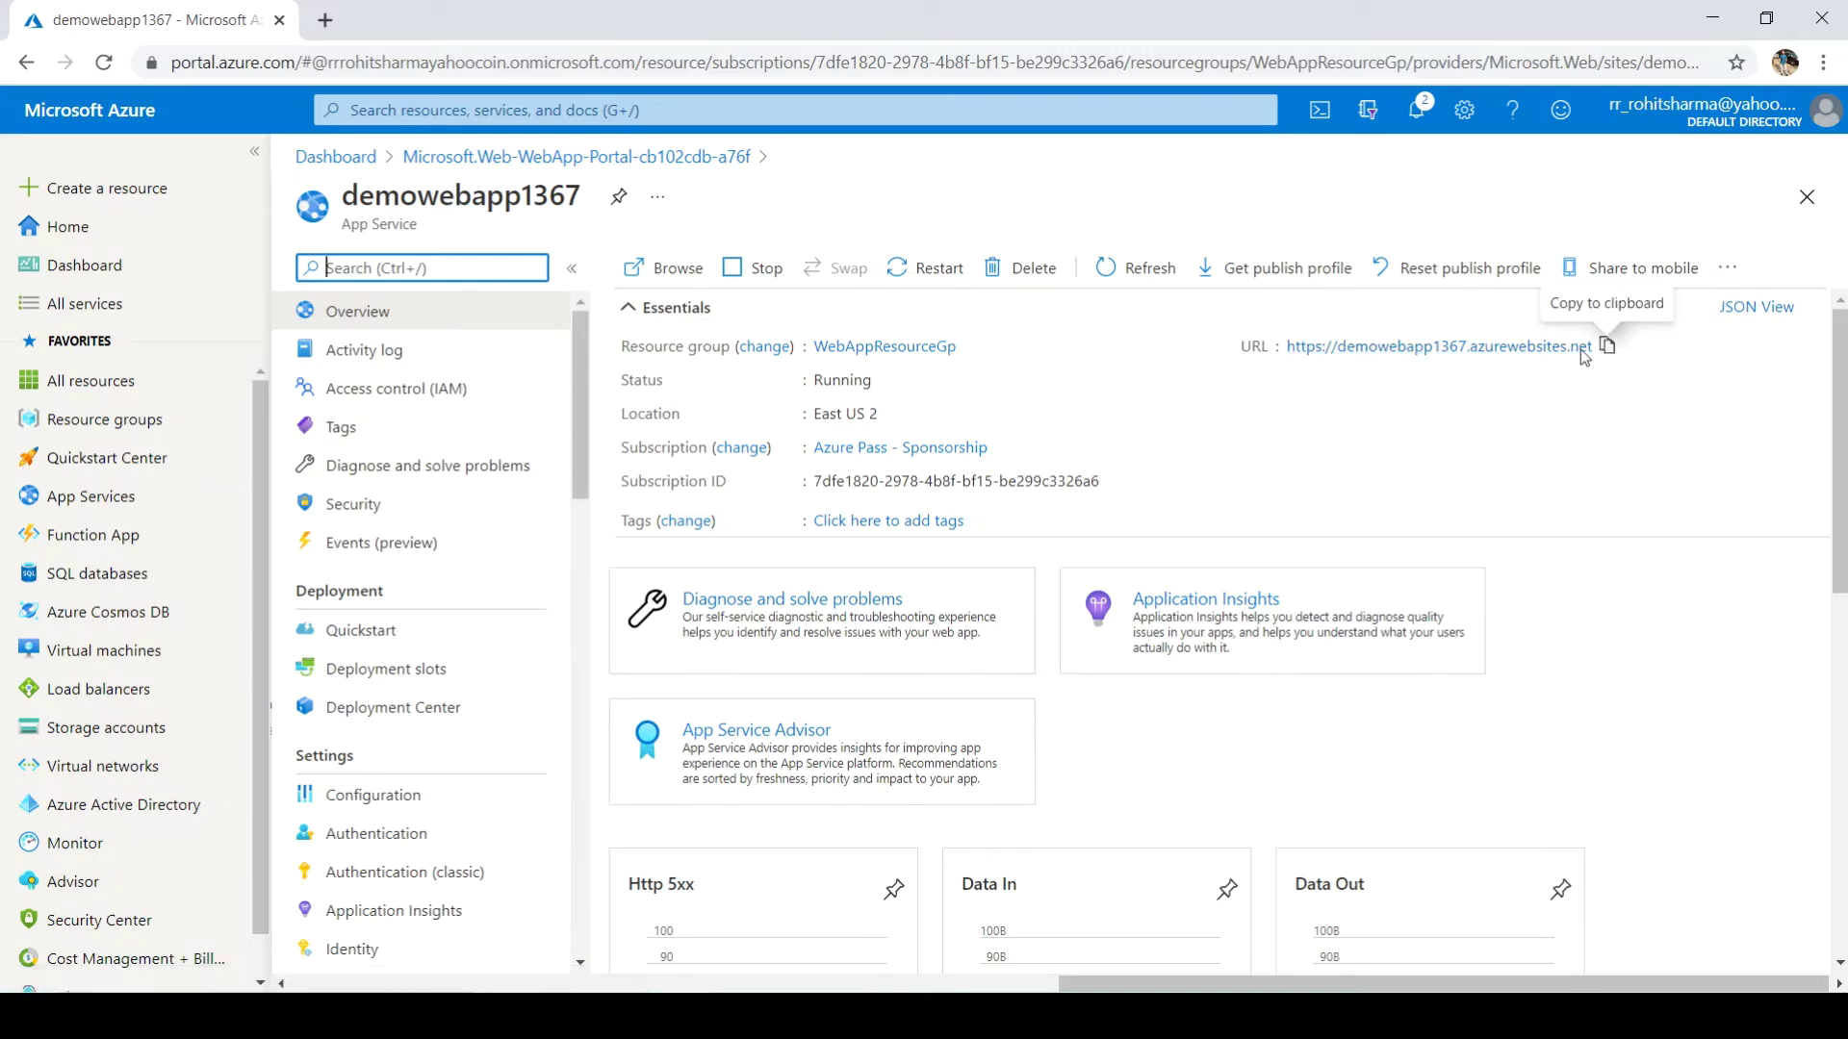
left_click(325, 19)
right_click(341, 63)
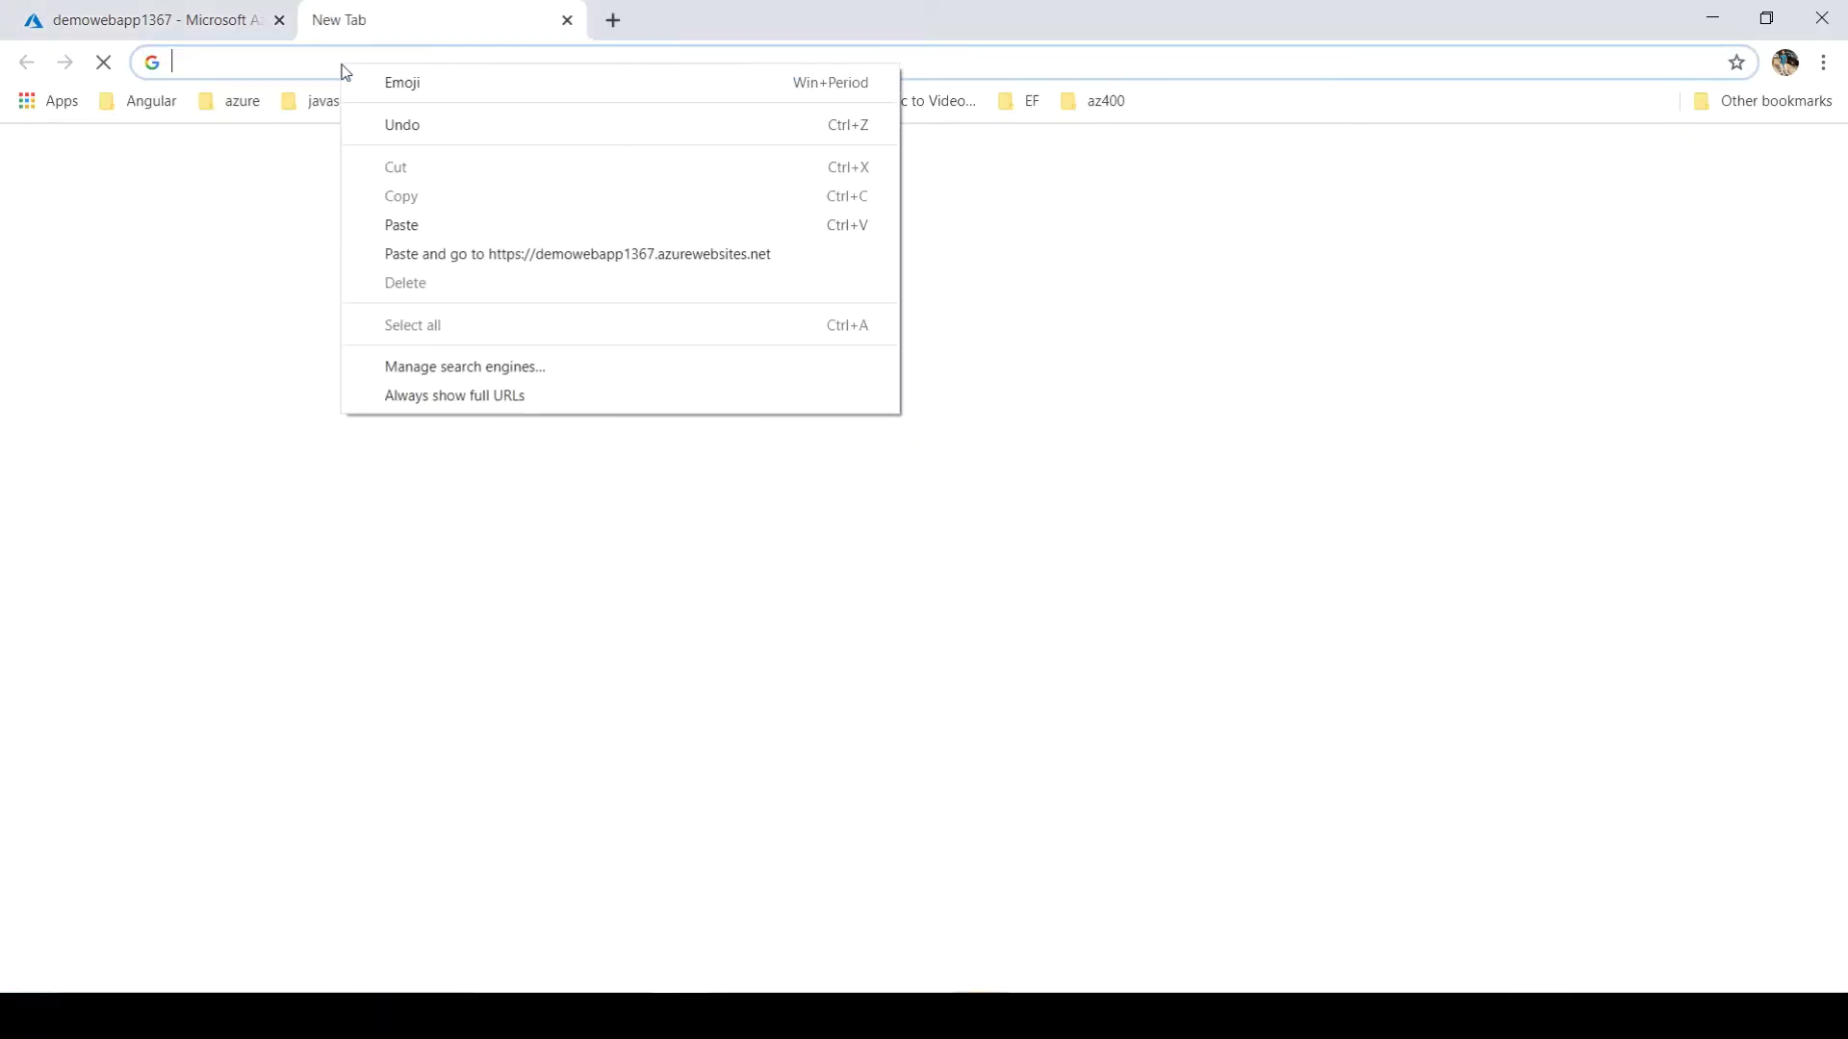
left_click(399, 254)
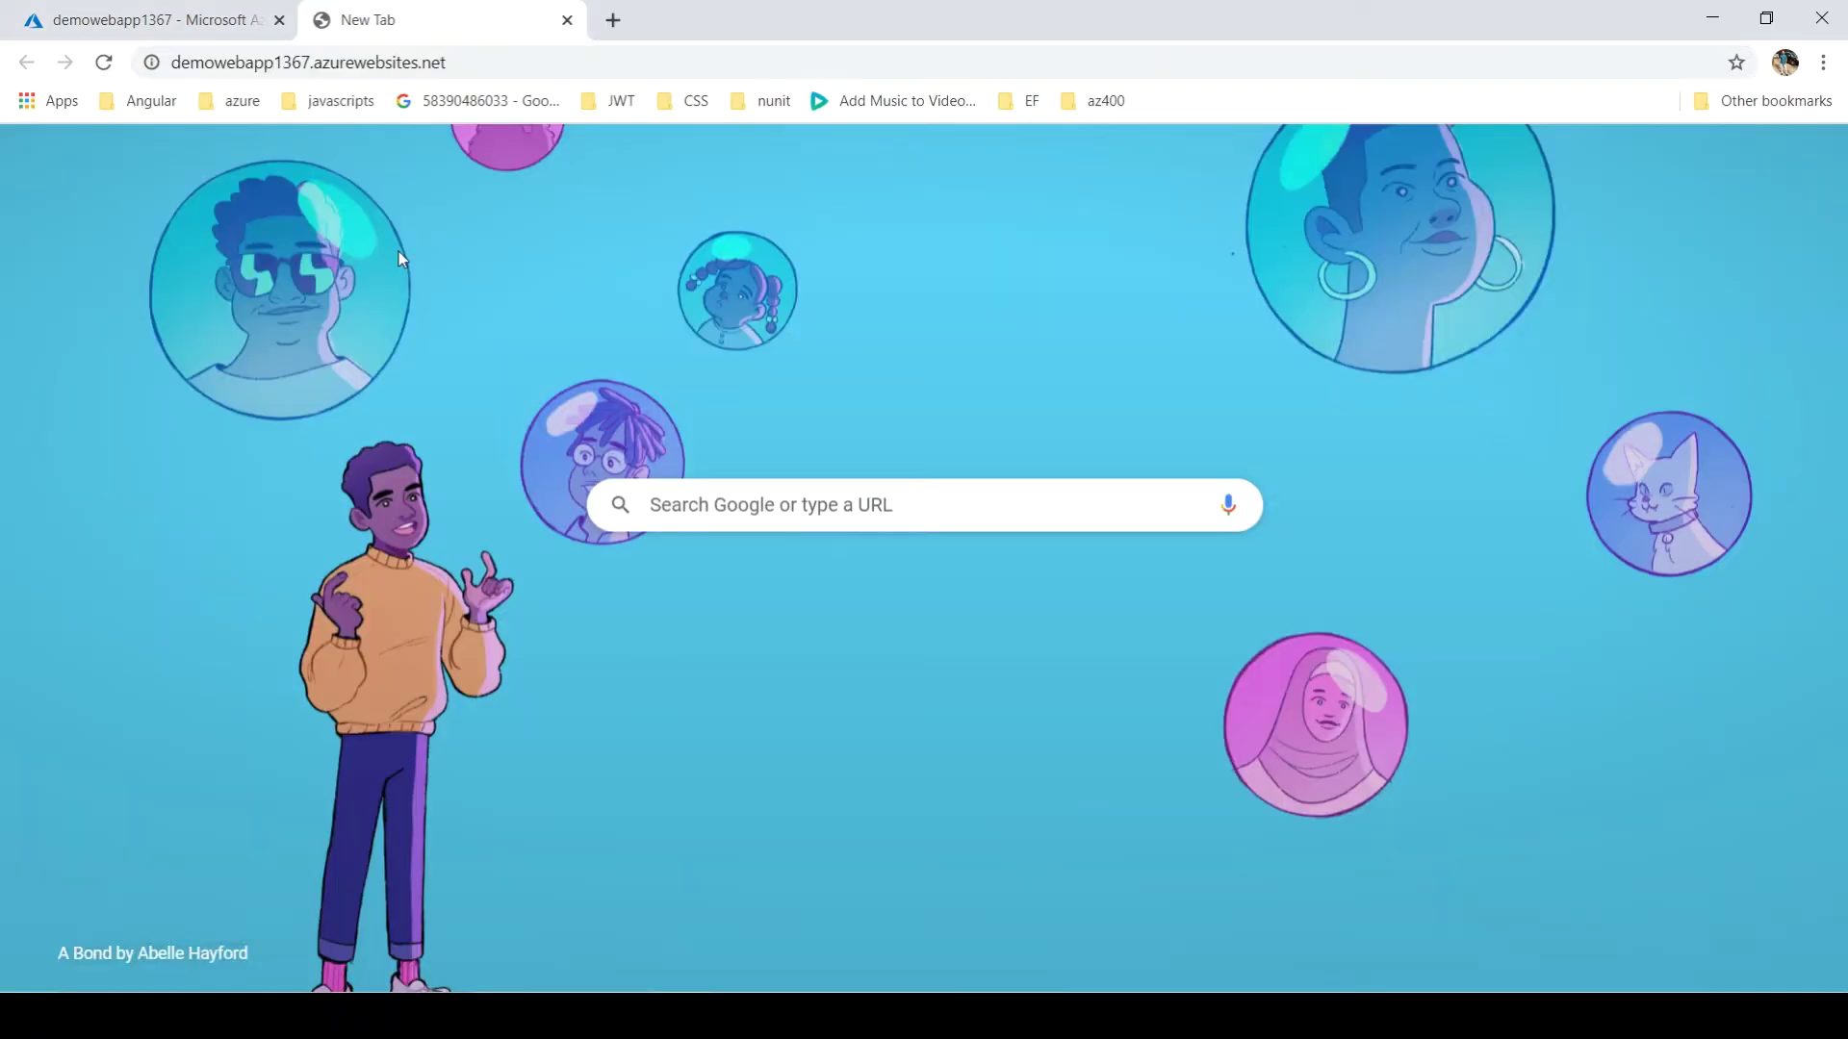
left_click(490, 74)
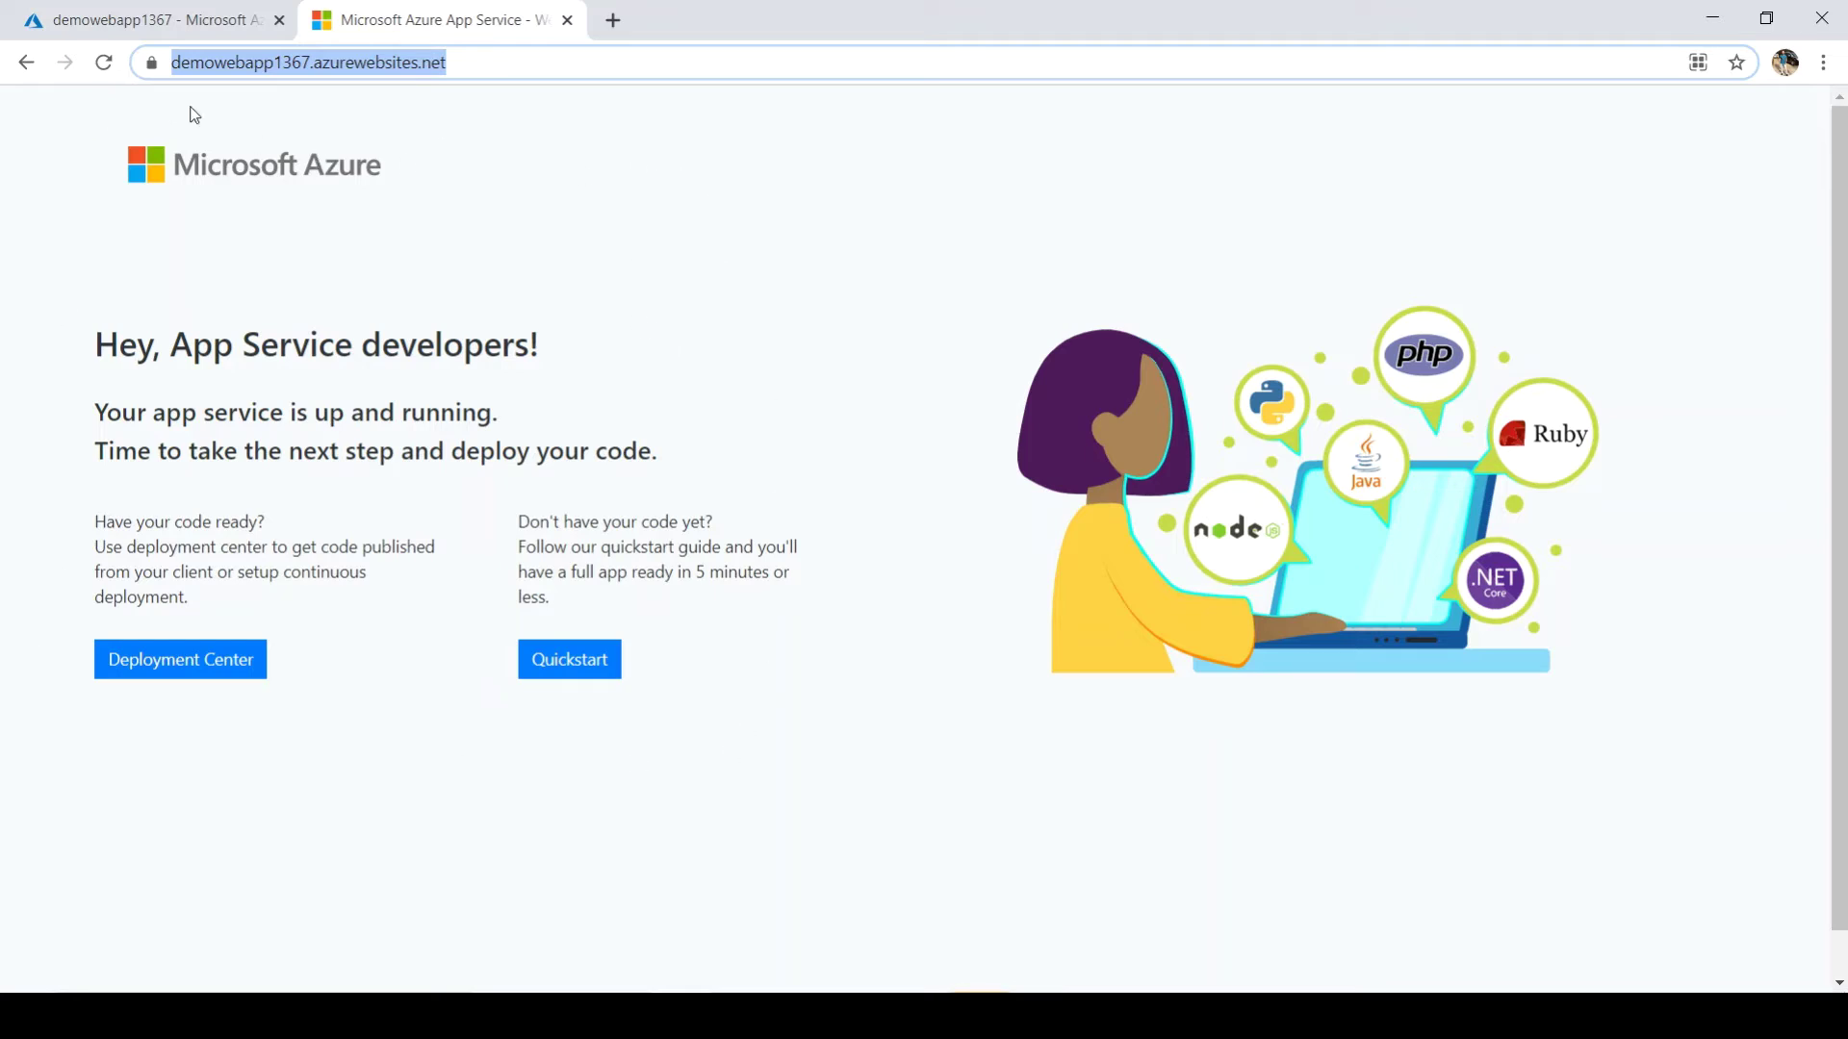
Step: Return to the demowebapp1367 overview in the Azure portal and examine its monitoring charts
left_click(152, 19)
scroll(1464, 391, "down", 6)
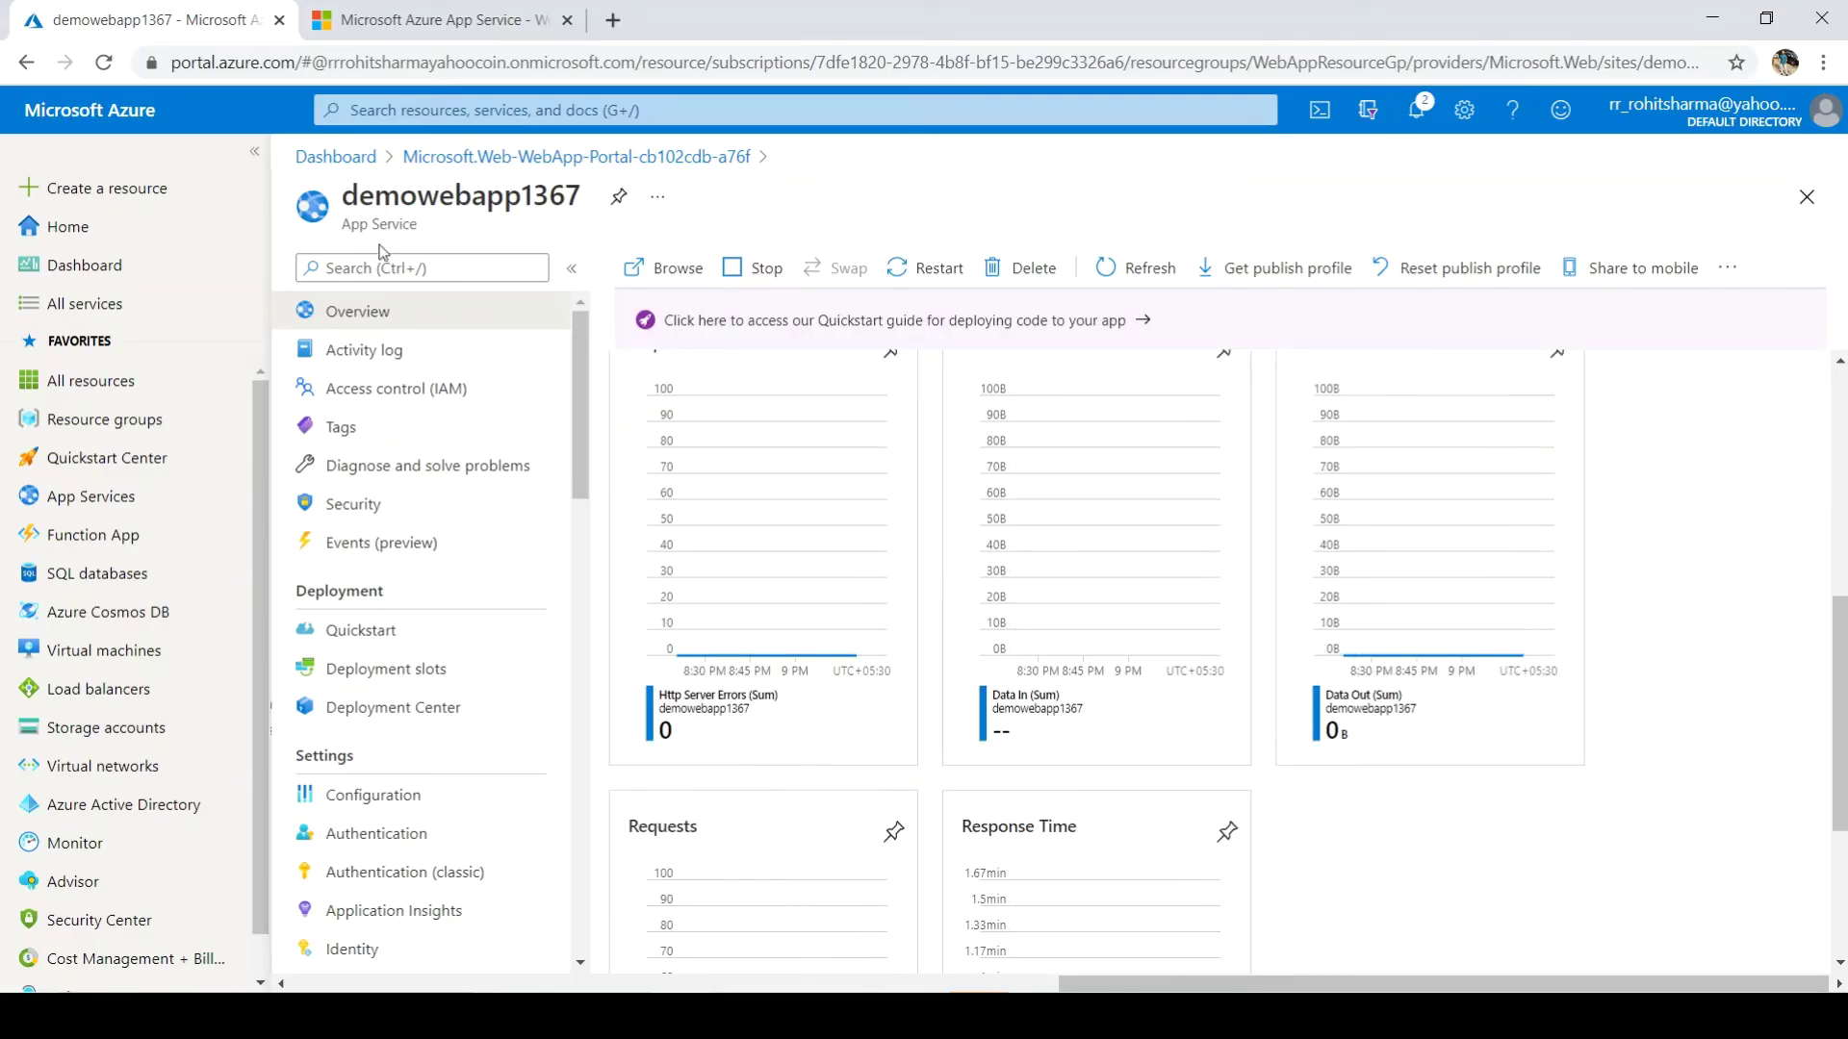
scroll(1693, 523, "up", 2)
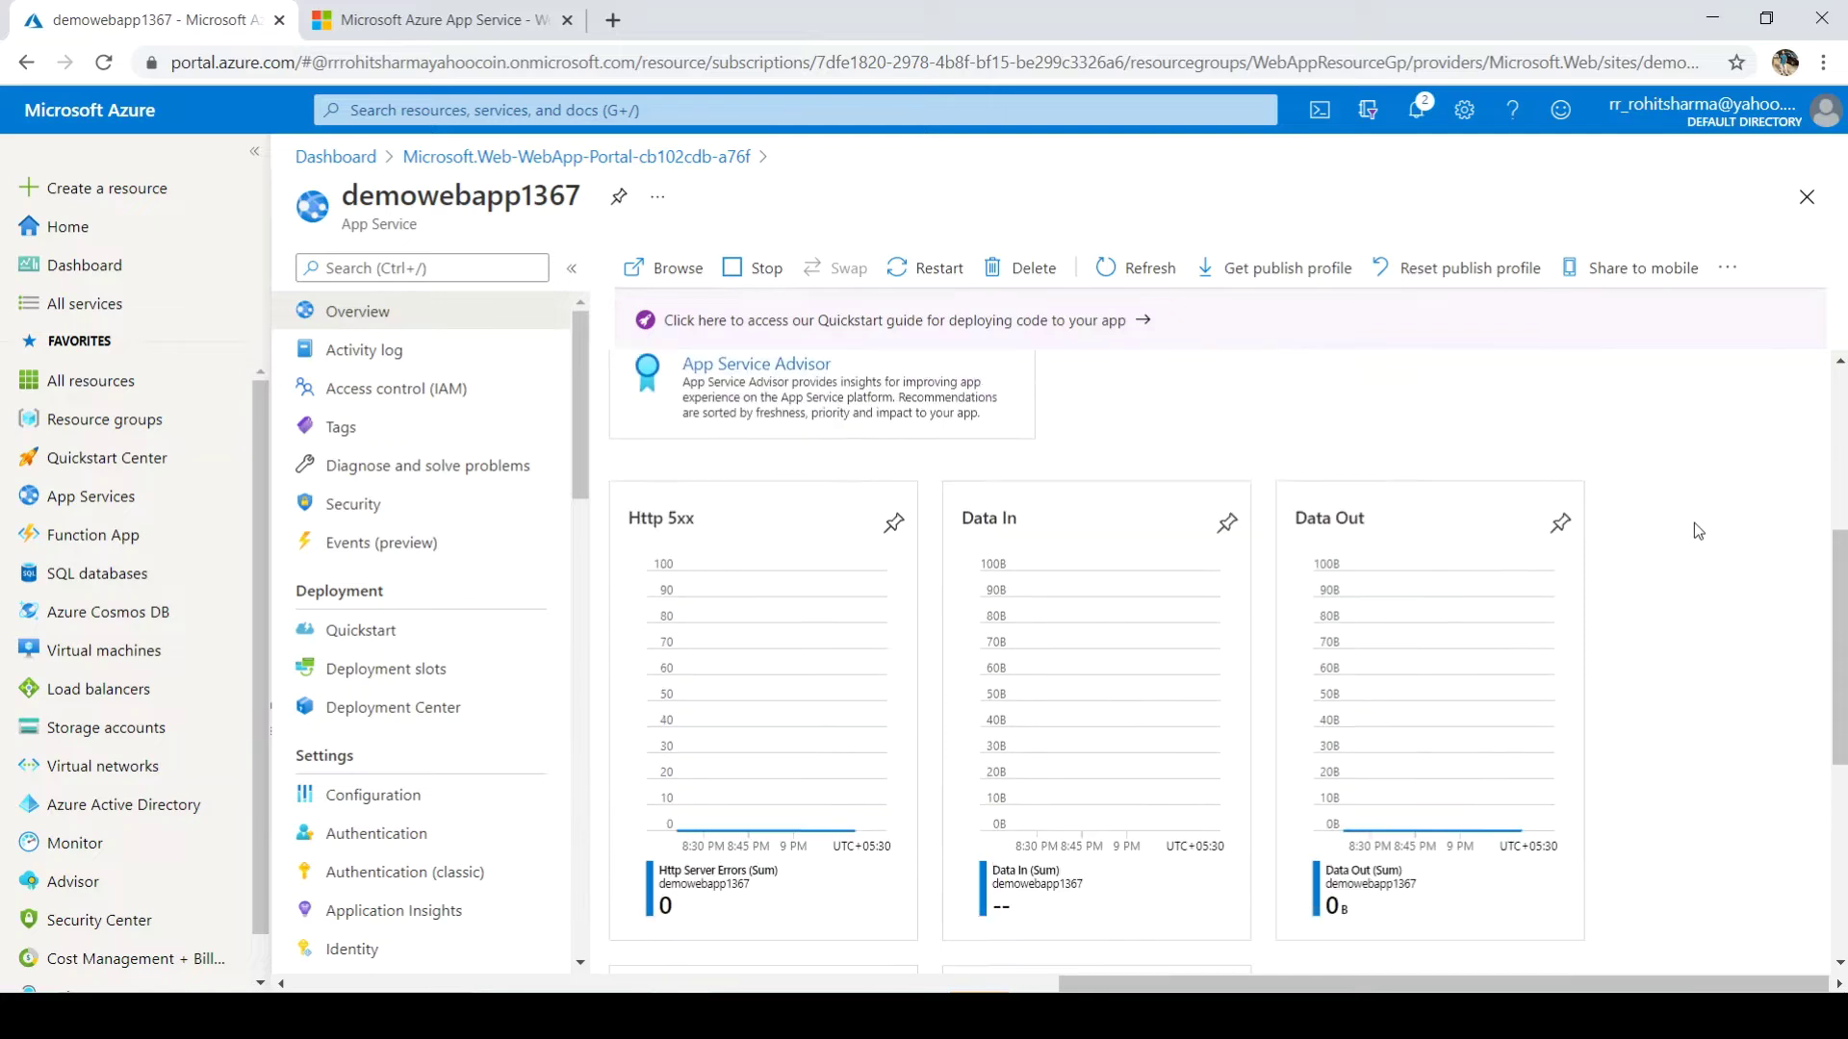
scroll(1697, 530, "up", 1)
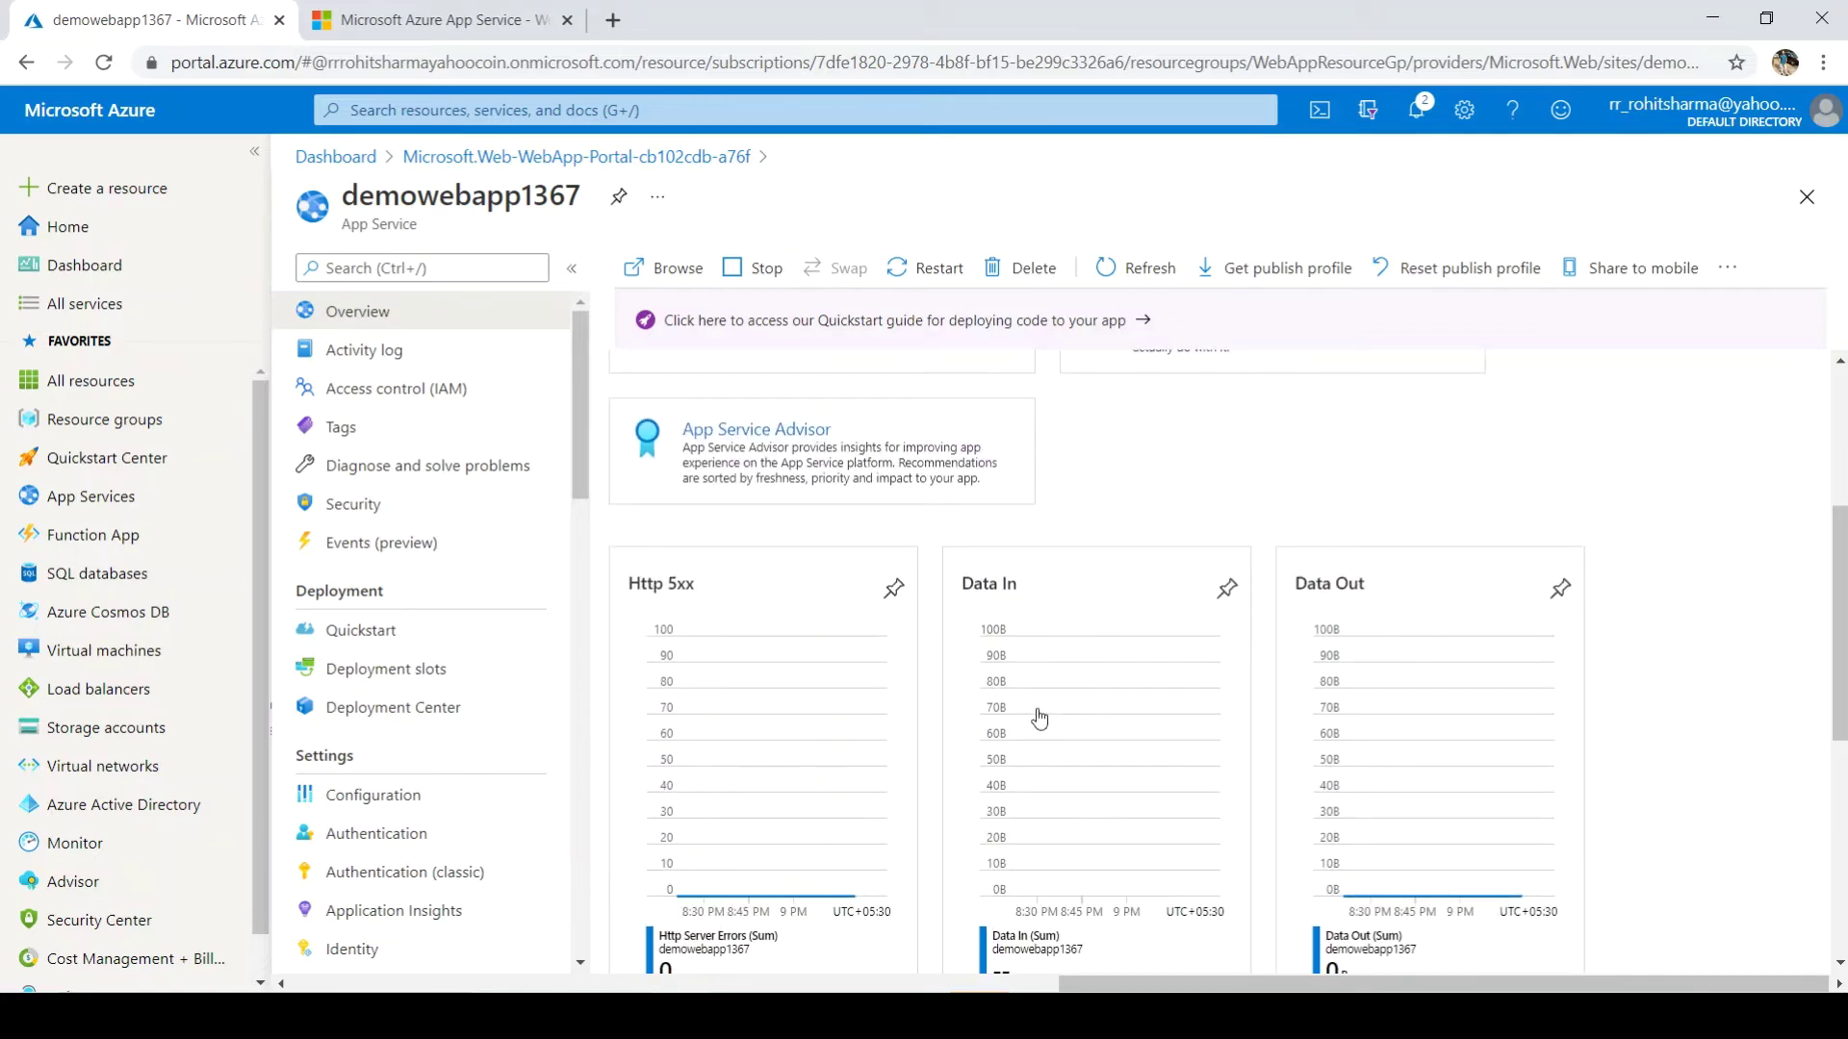
scroll(1759, 607, "down", 1)
scroll(1758, 603, "down", 4)
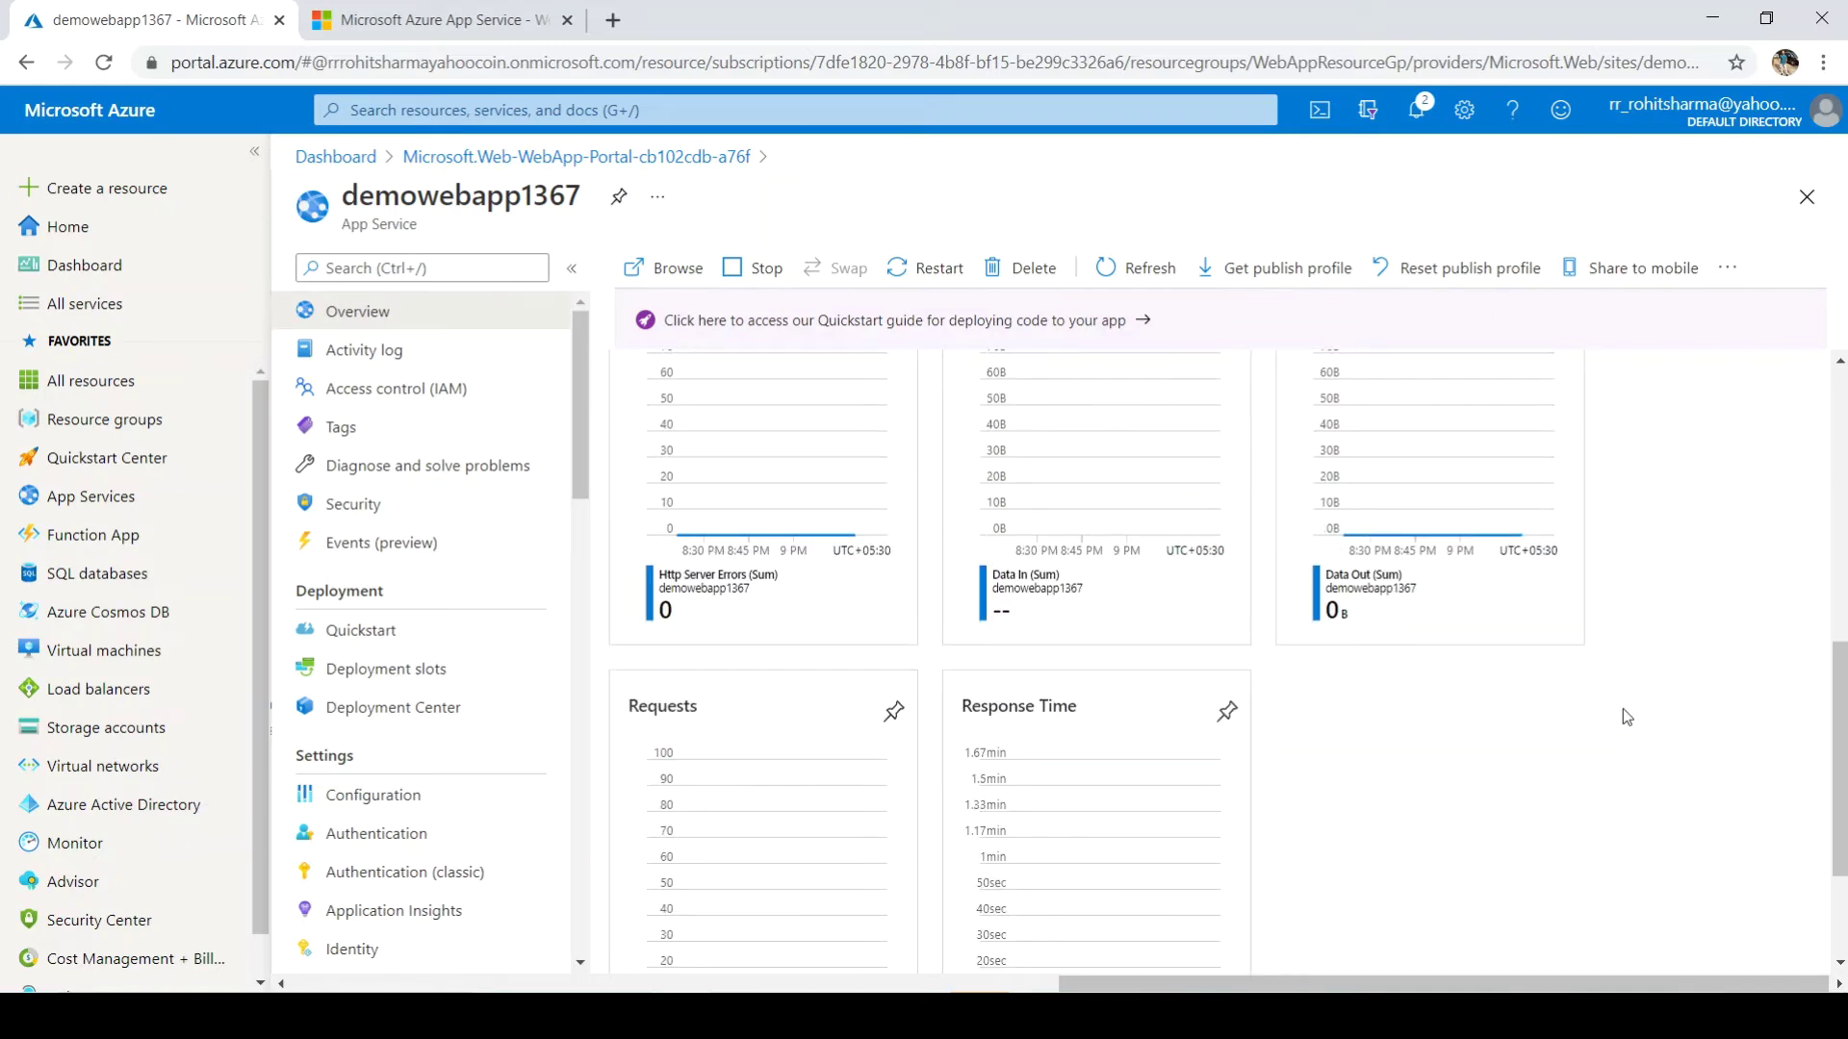
Step: Look through the web app's Configuration and Application Insights settings and the other available service options
scroll(428, 721, "down", 3)
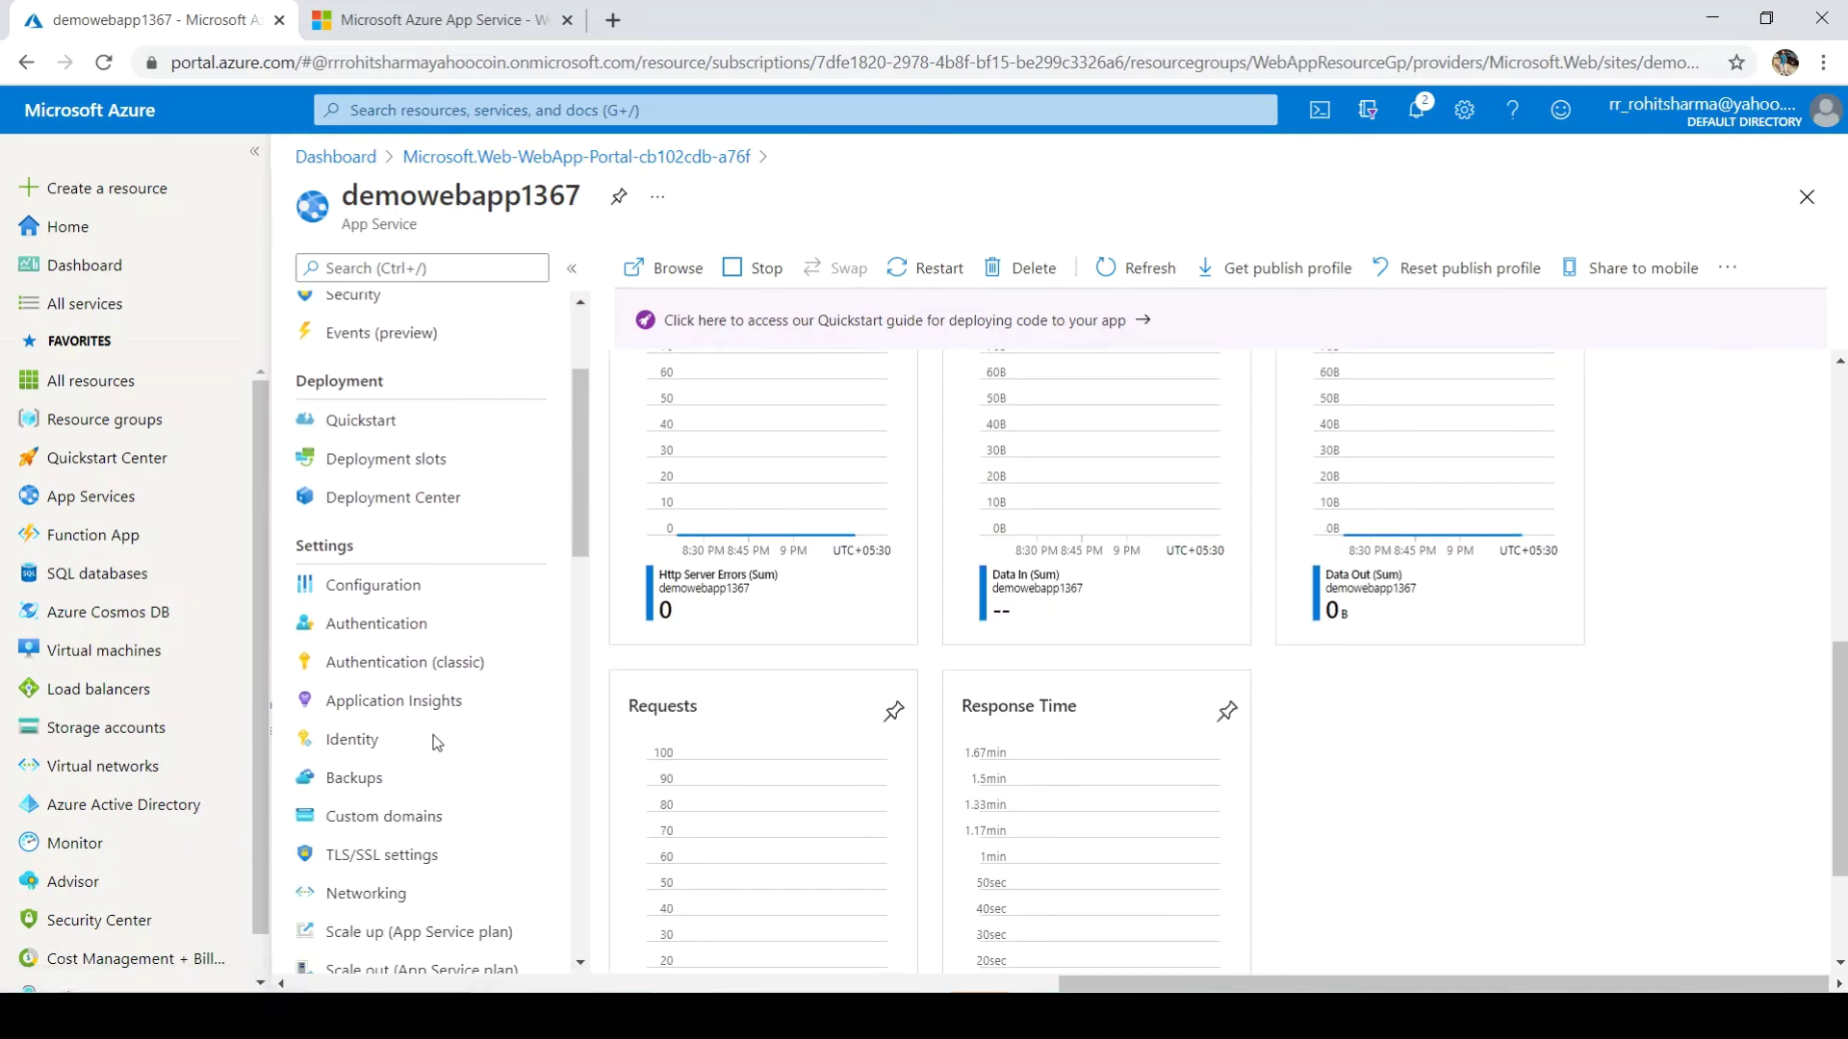
left_click(424, 556)
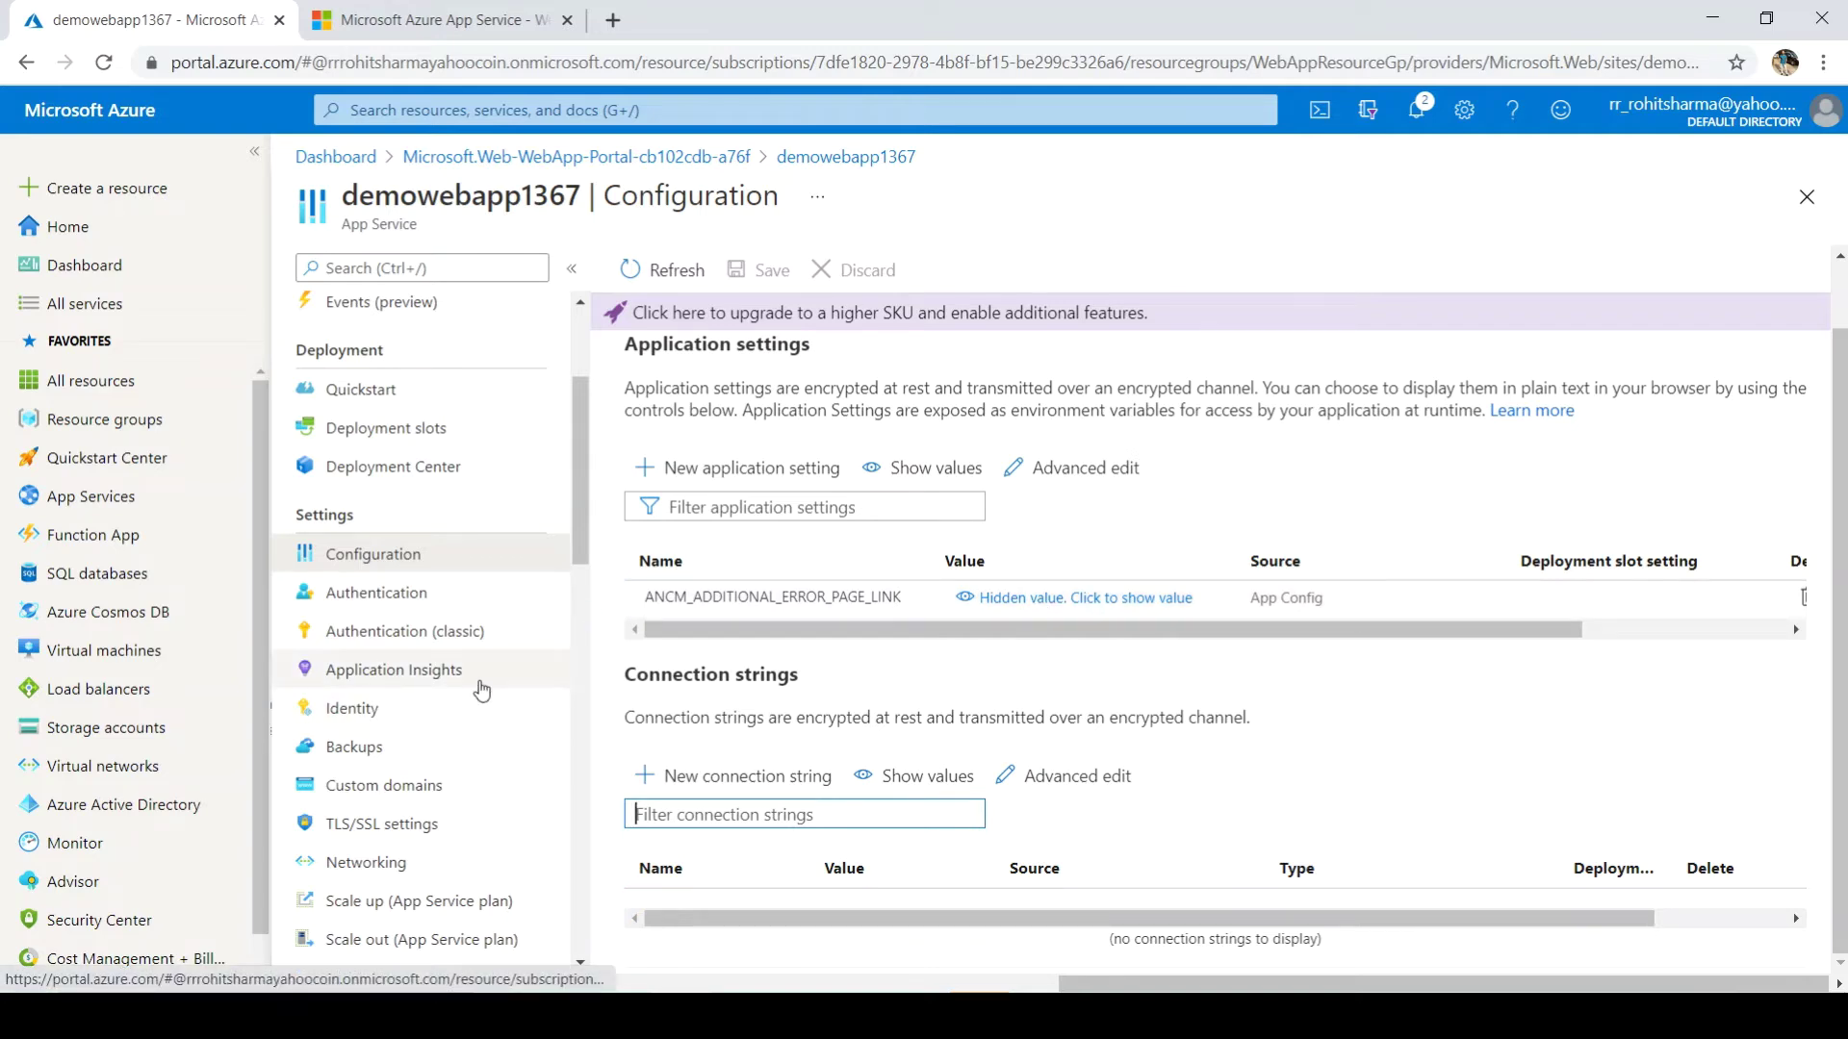
left_click(482, 688)
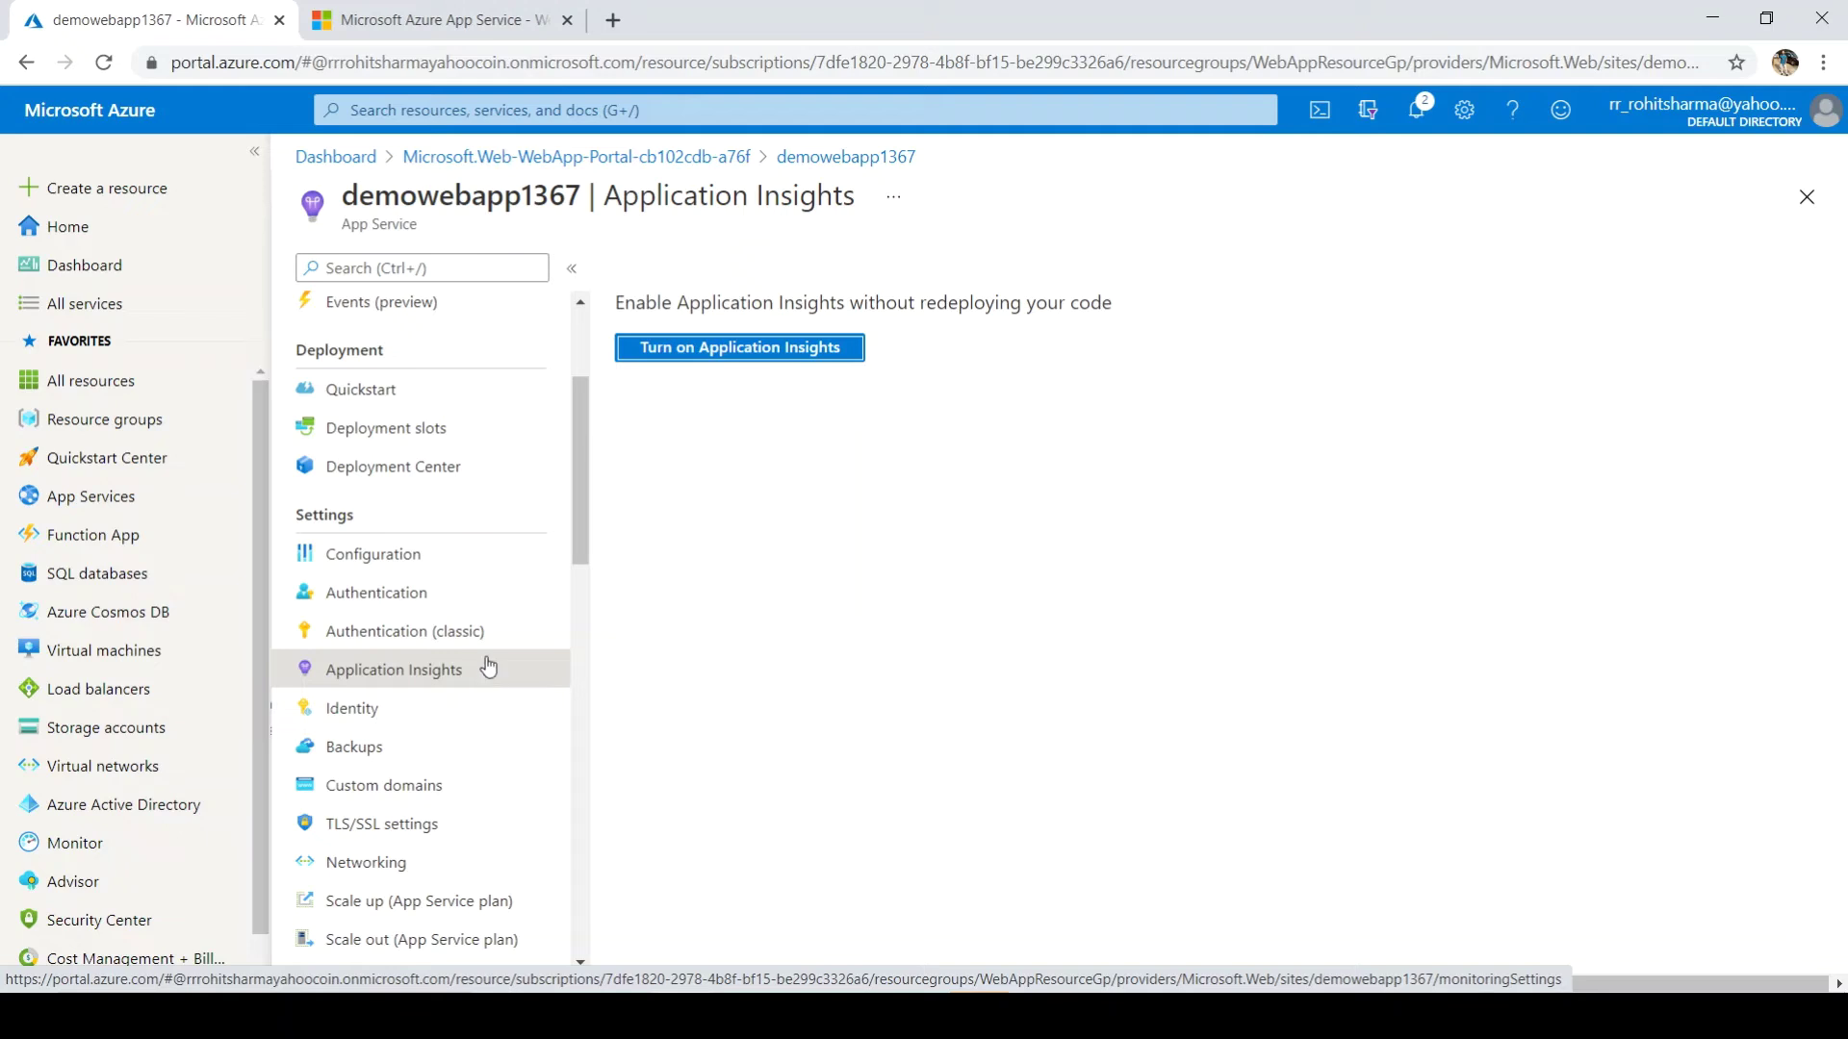
scroll(487, 661, "up", 3)
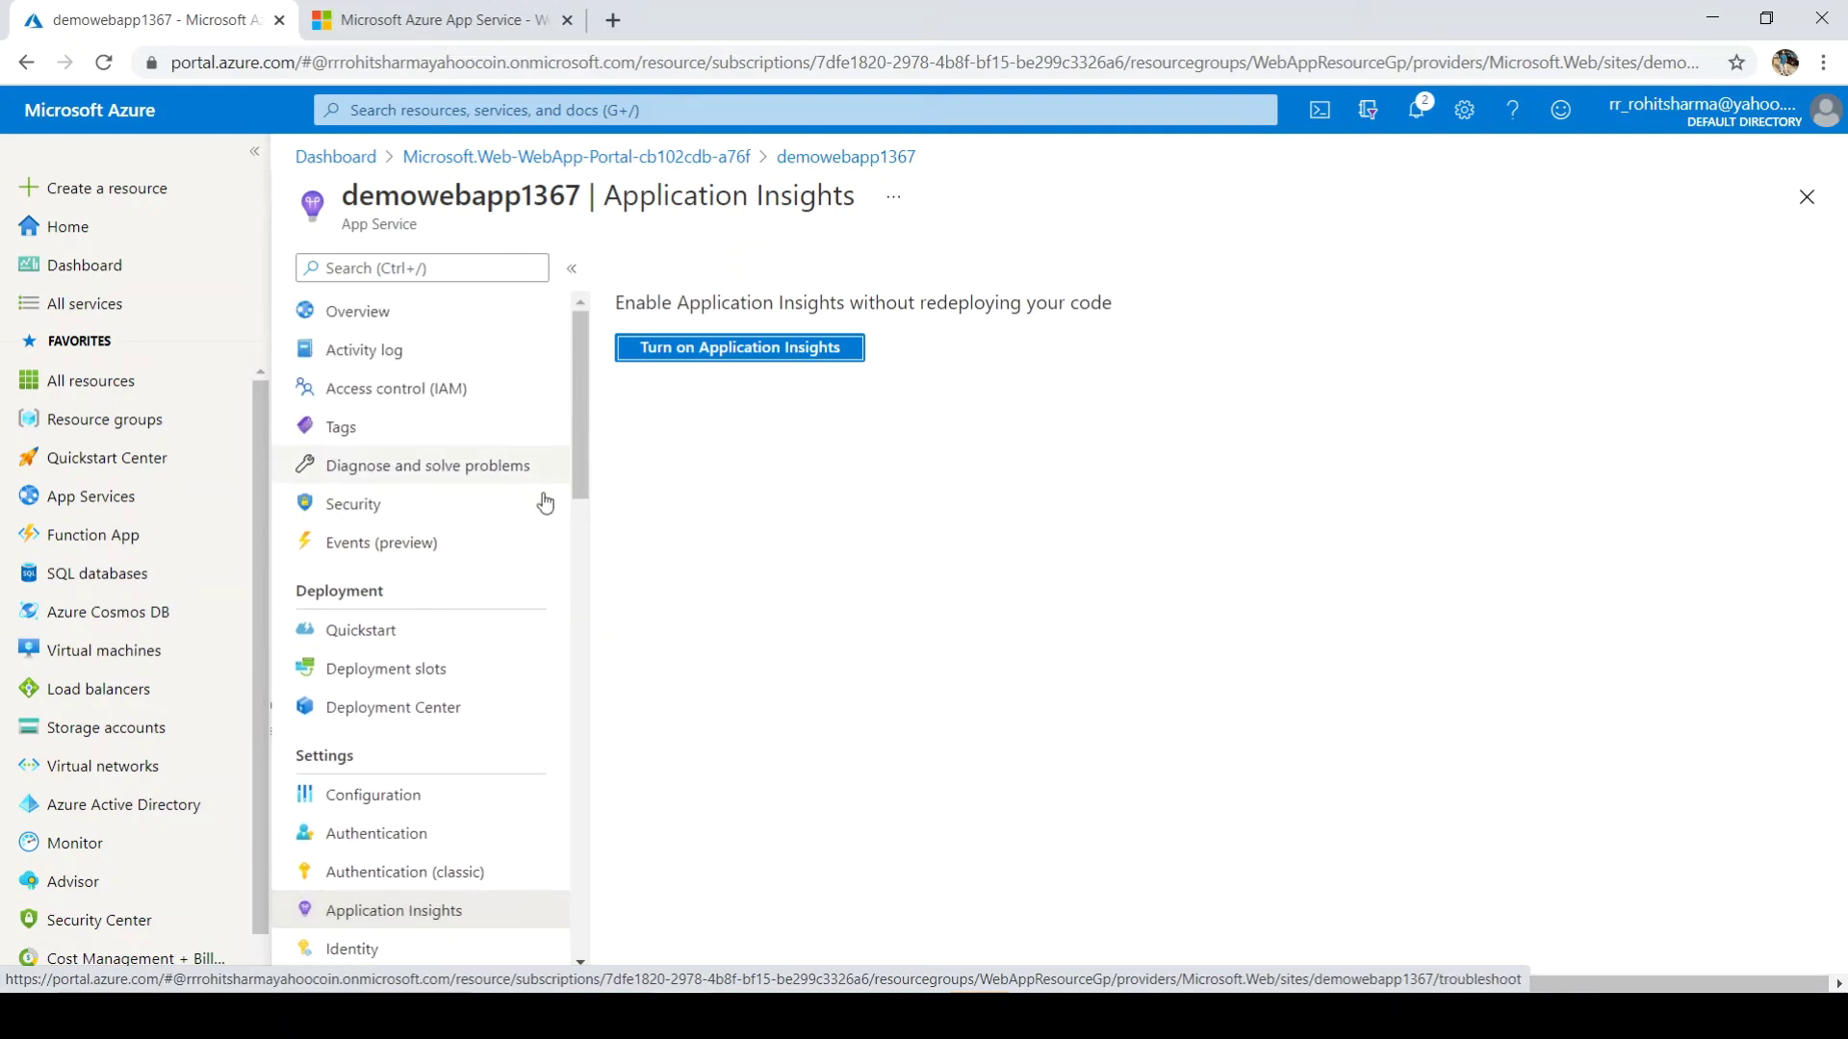
scroll(466, 619, "down", 5)
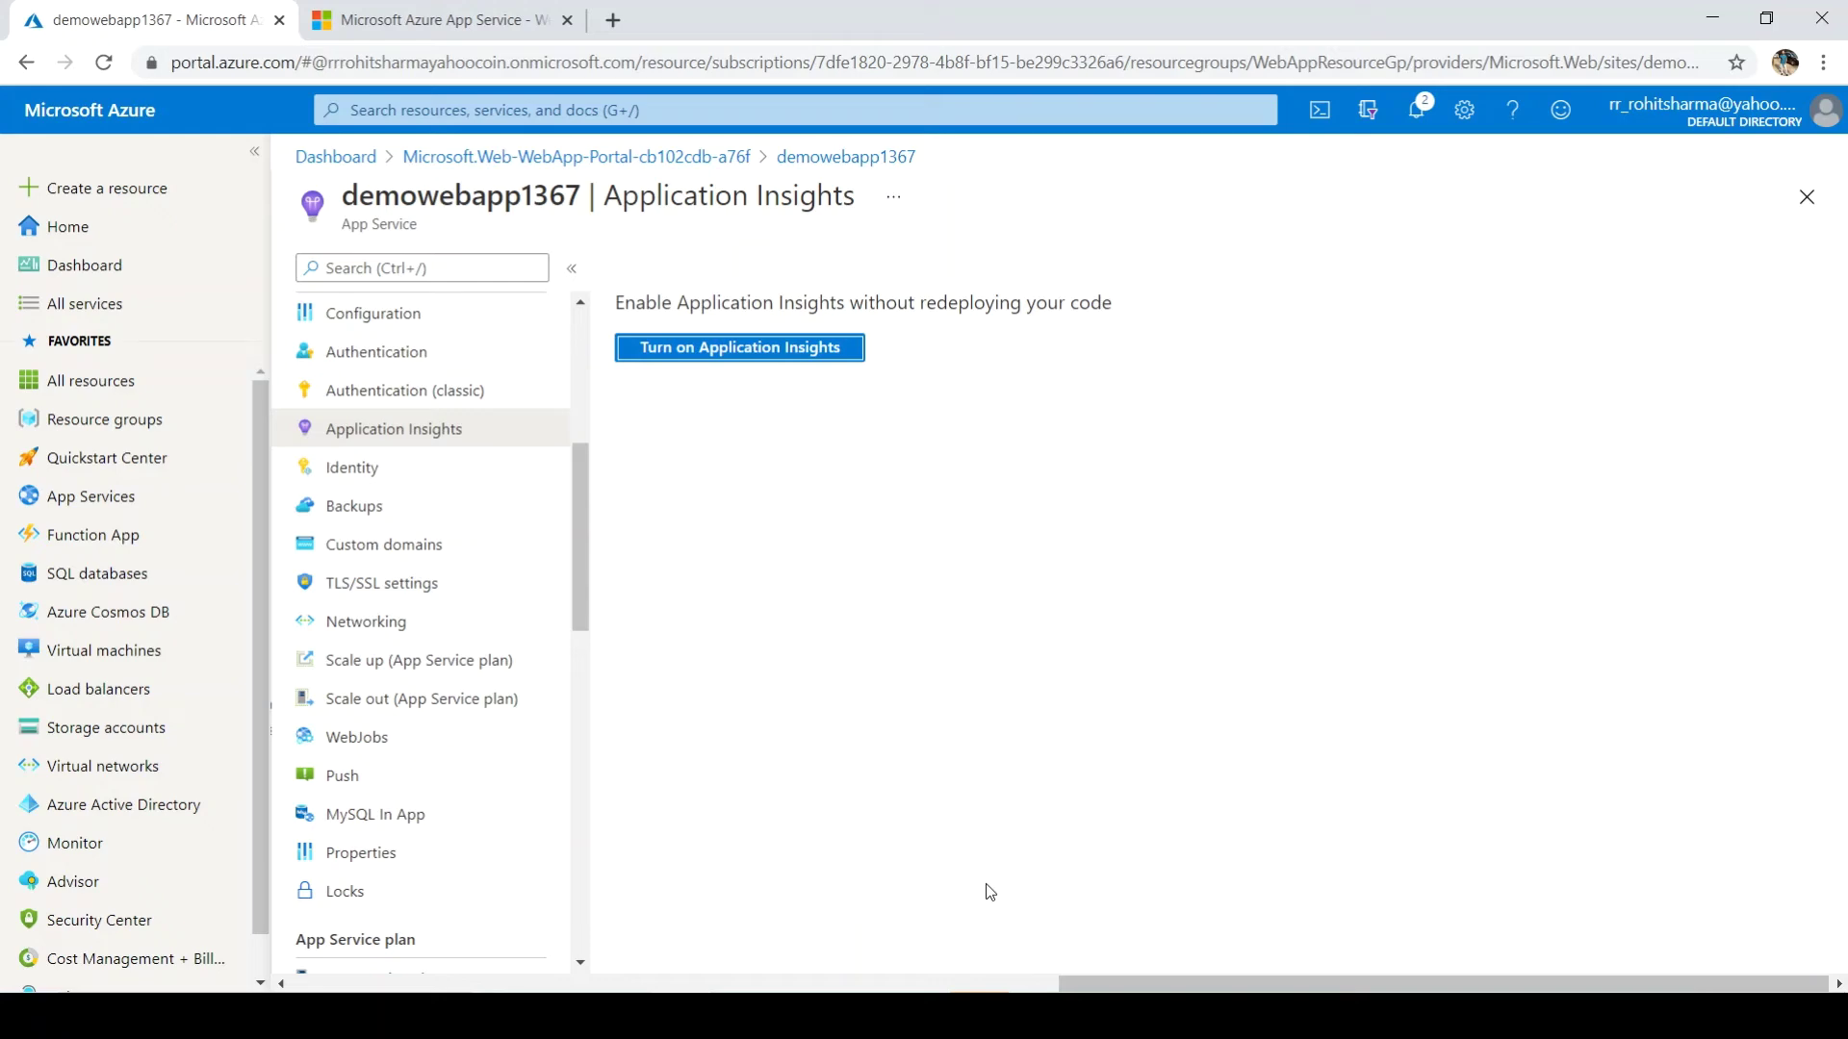
Step: Switch to Visual Studio, run DemoAzureWebapp with IIS Express, check its Home and Privacy pages, and stop debugging
left_click(979, 1016)
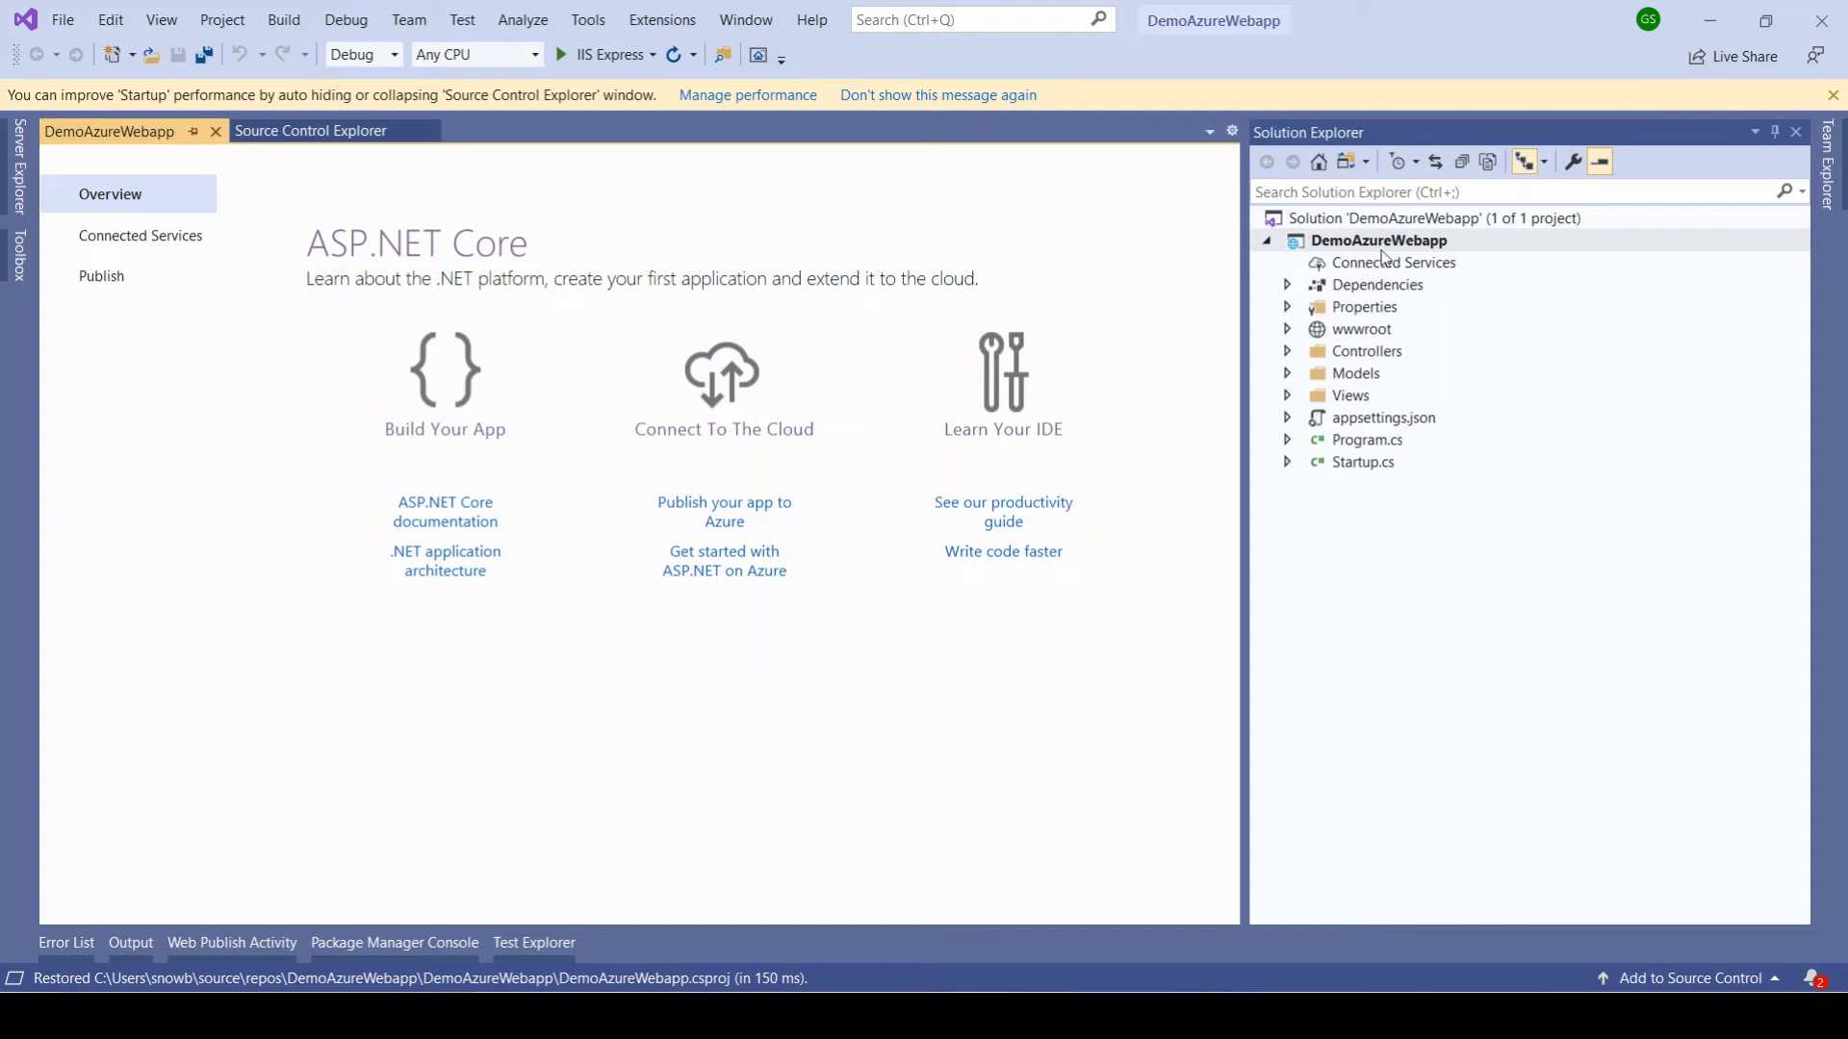
left_click(609, 56)
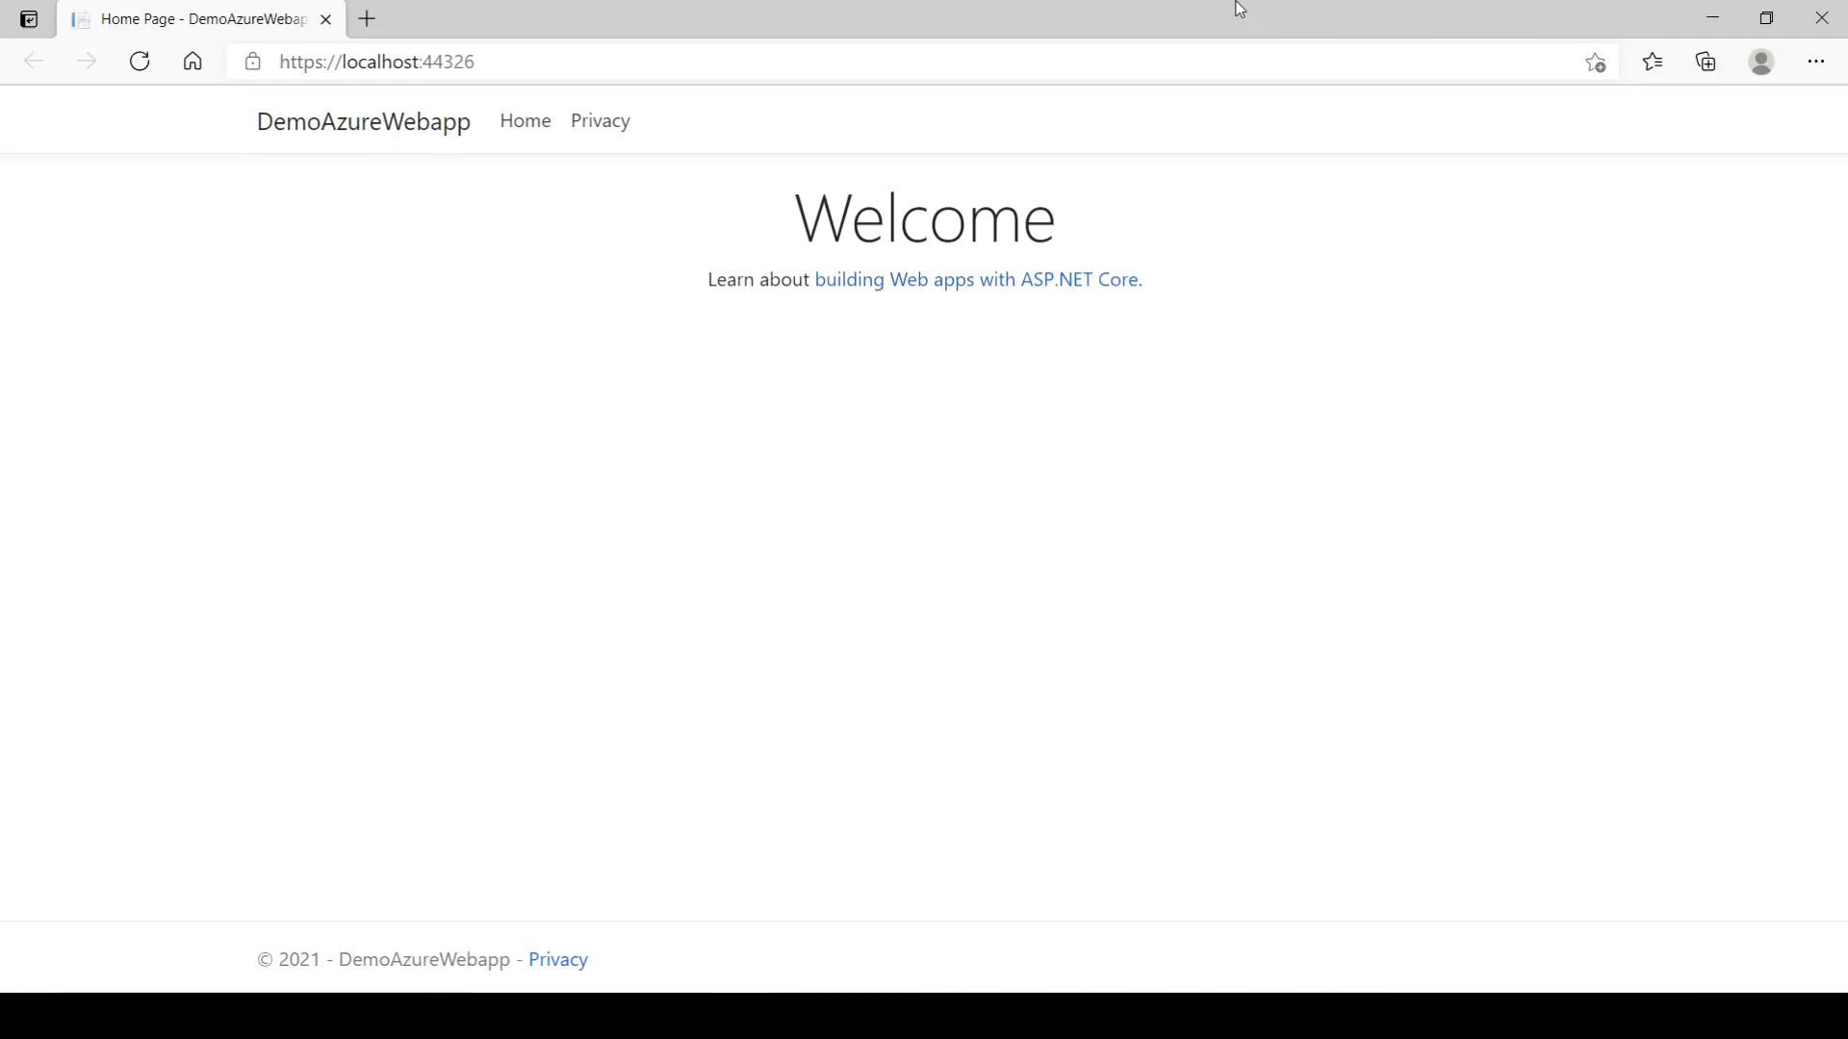
left_click(529, 132)
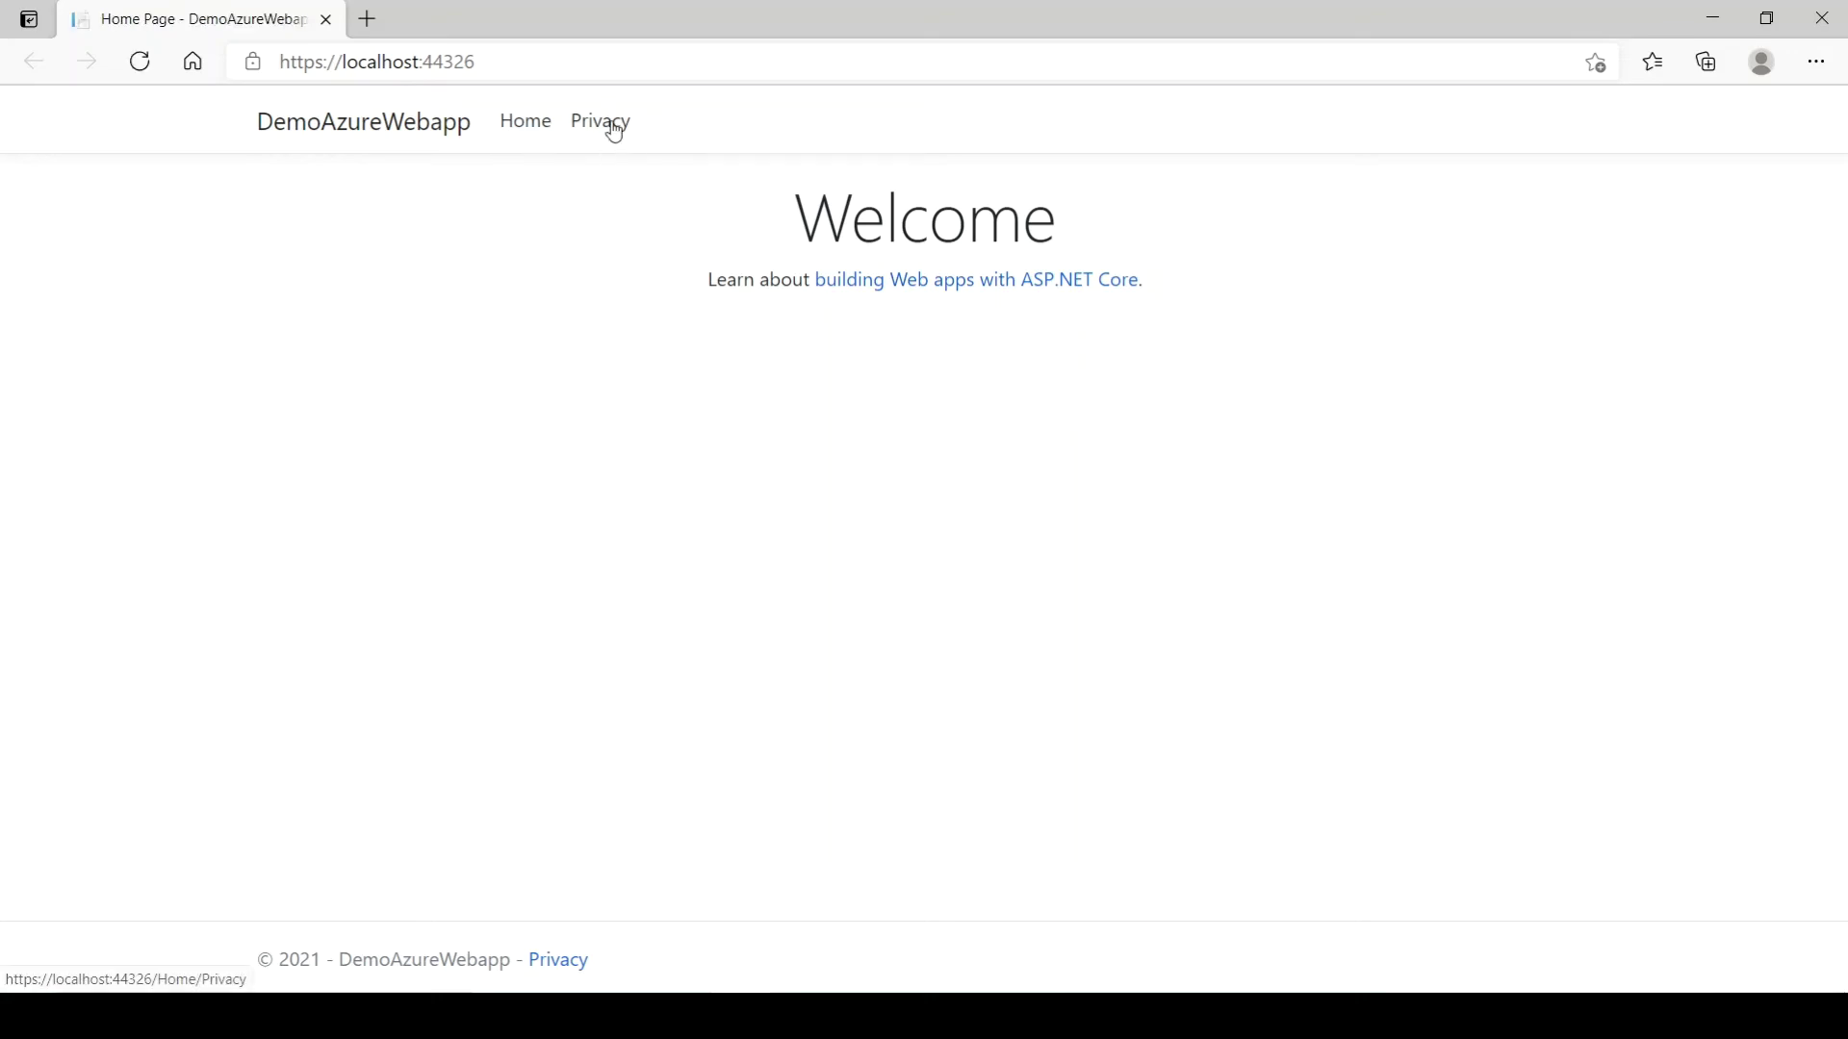
left_click(612, 128)
left_click(540, 135)
left_click(1713, 17)
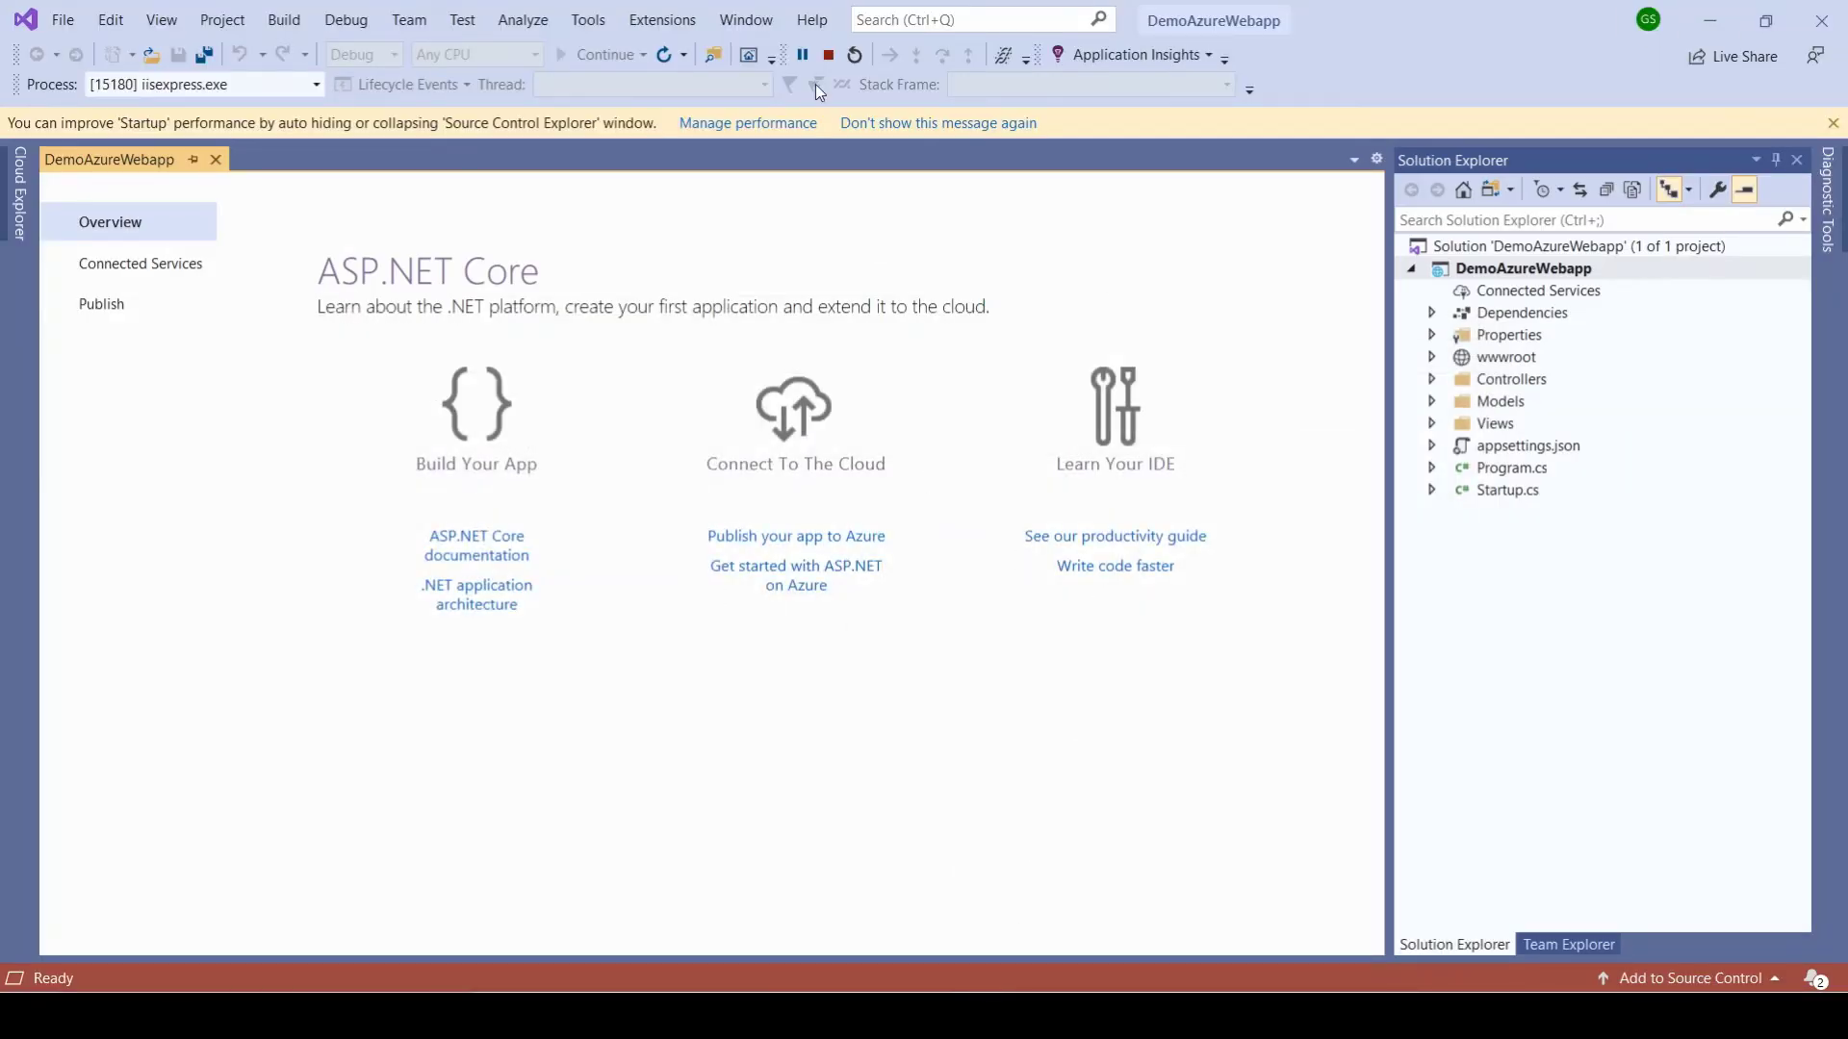
left_click(829, 55)
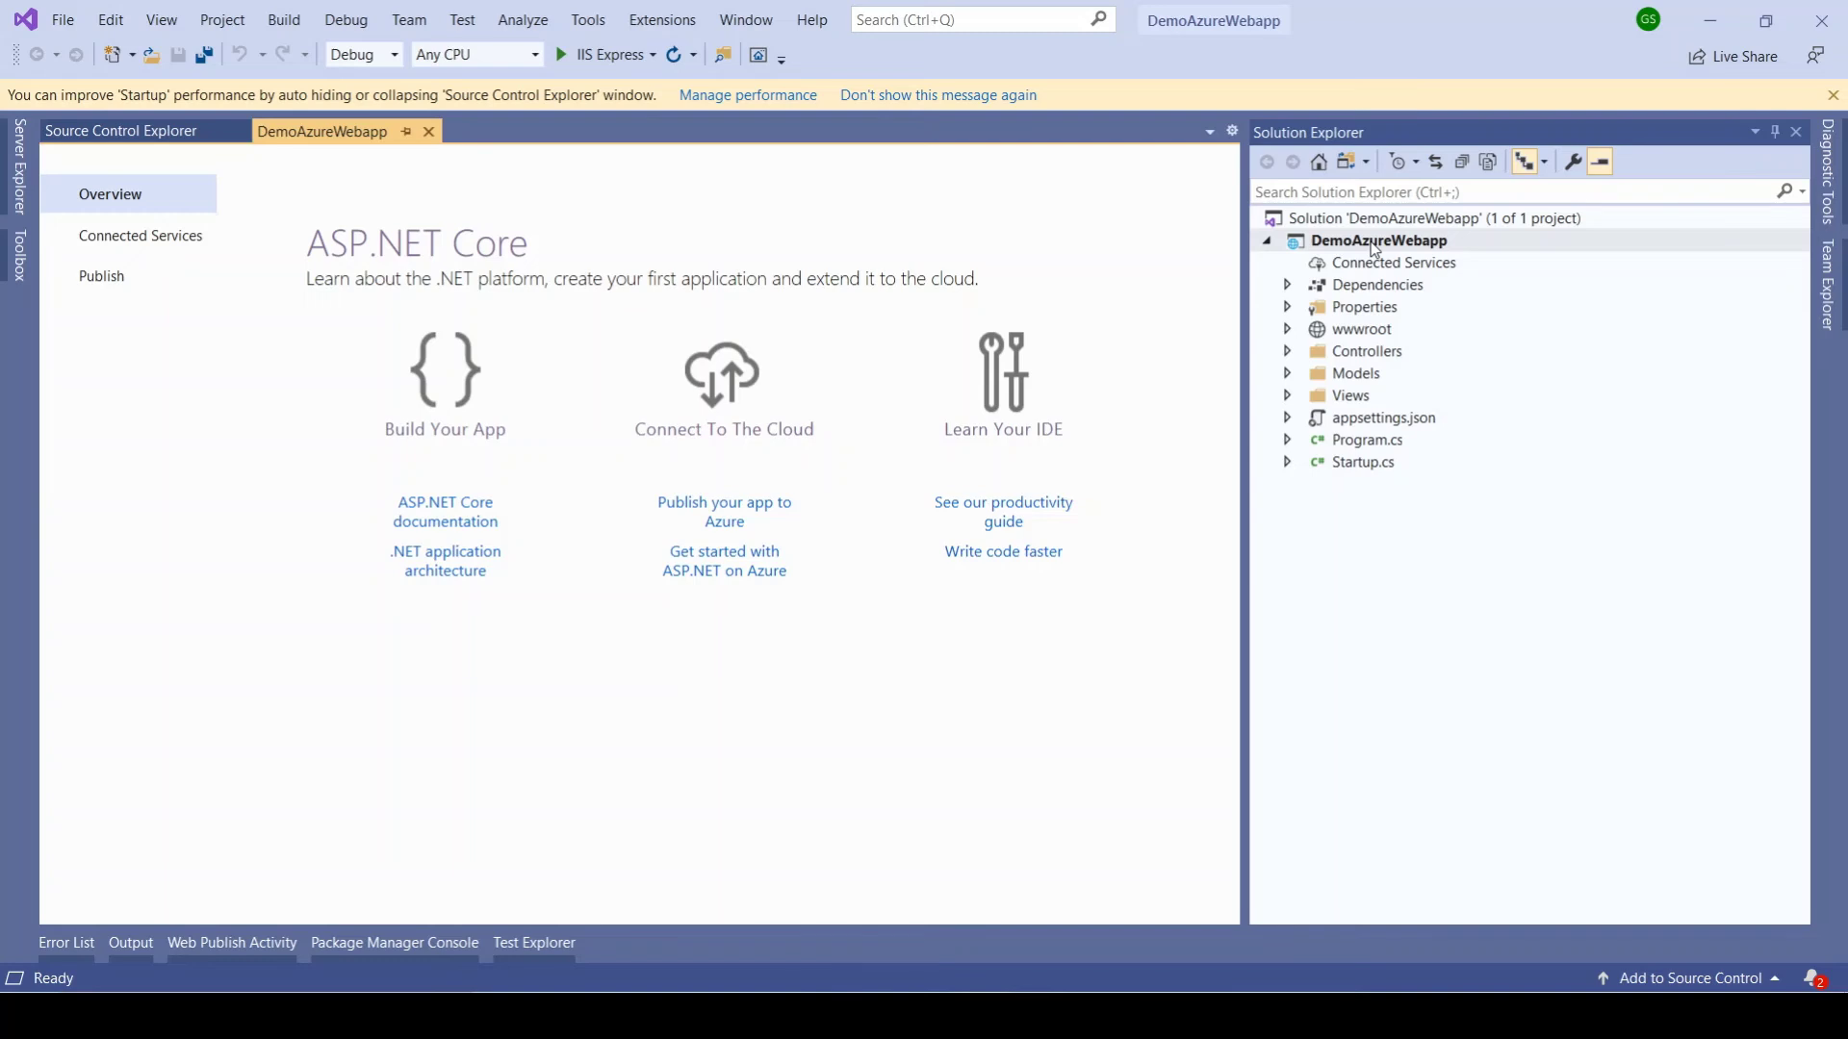
Step: Start publishing the DemoAzureWebapp project with Azure as the target and Azure App Service (Windows) as the specific target
left_click(1372, 242)
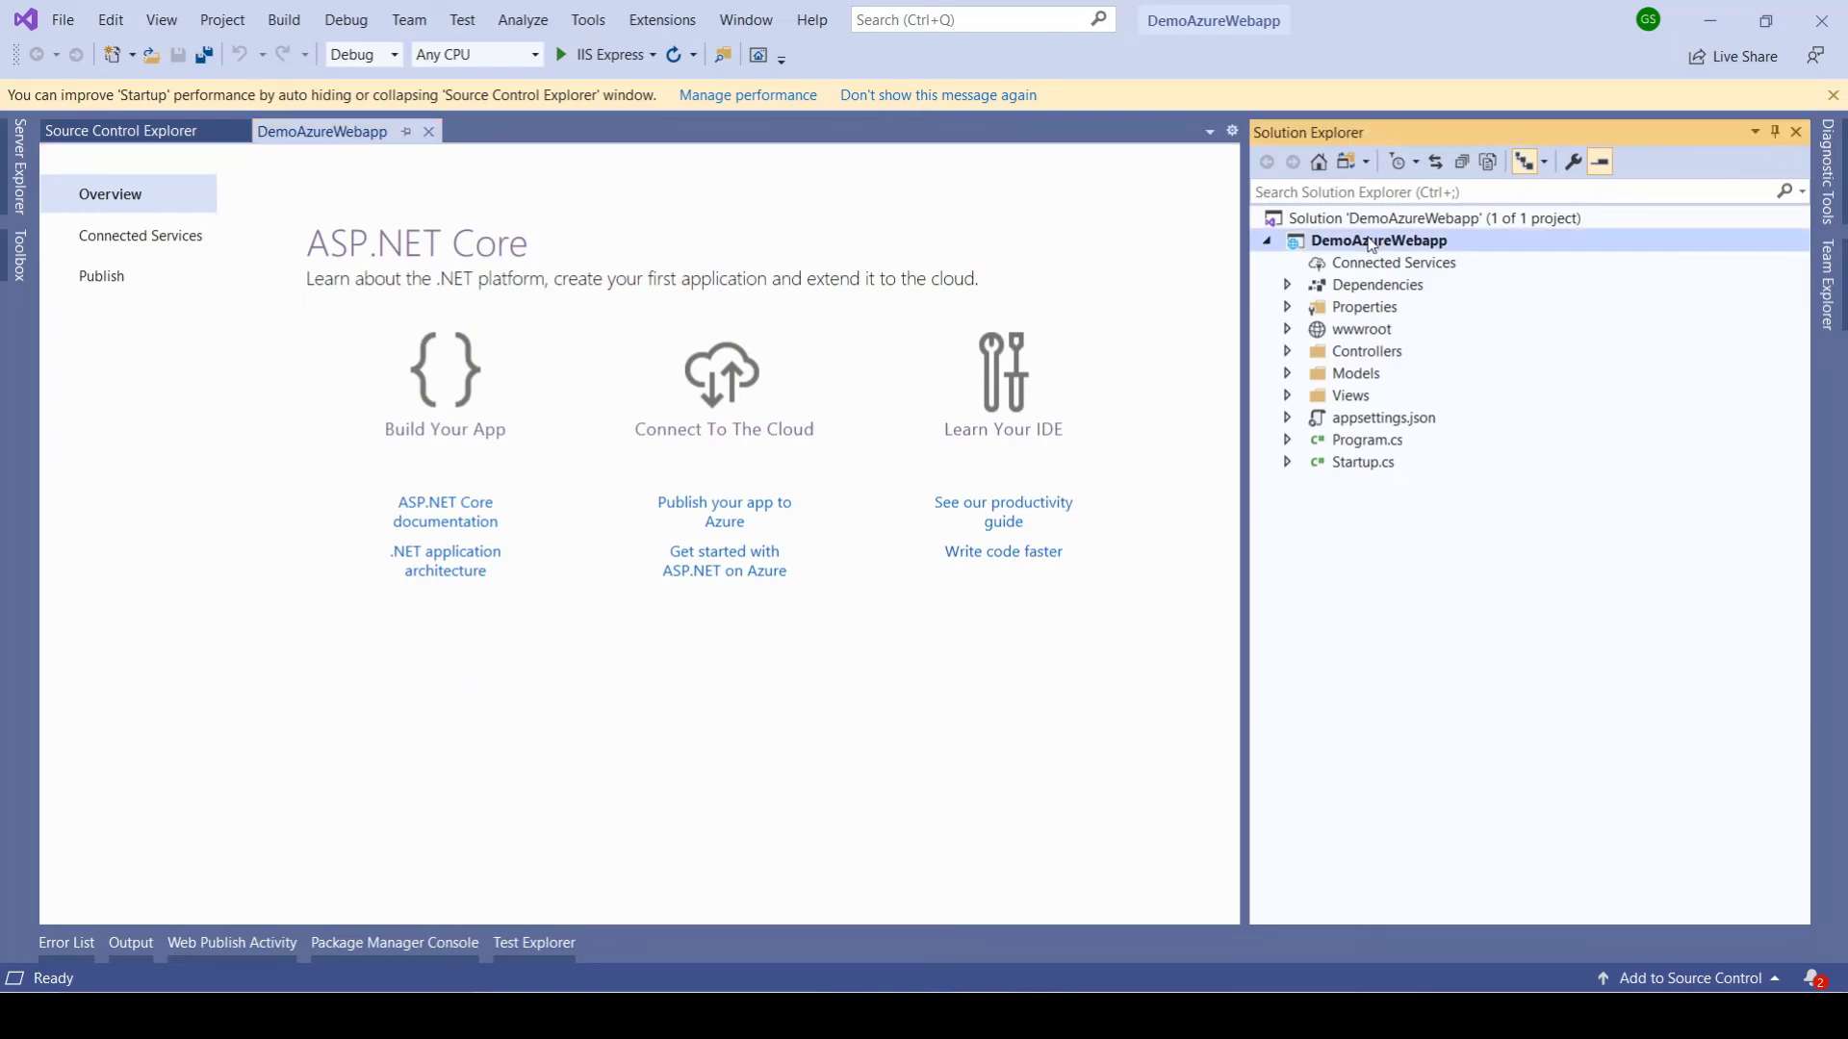
right_click(1373, 245)
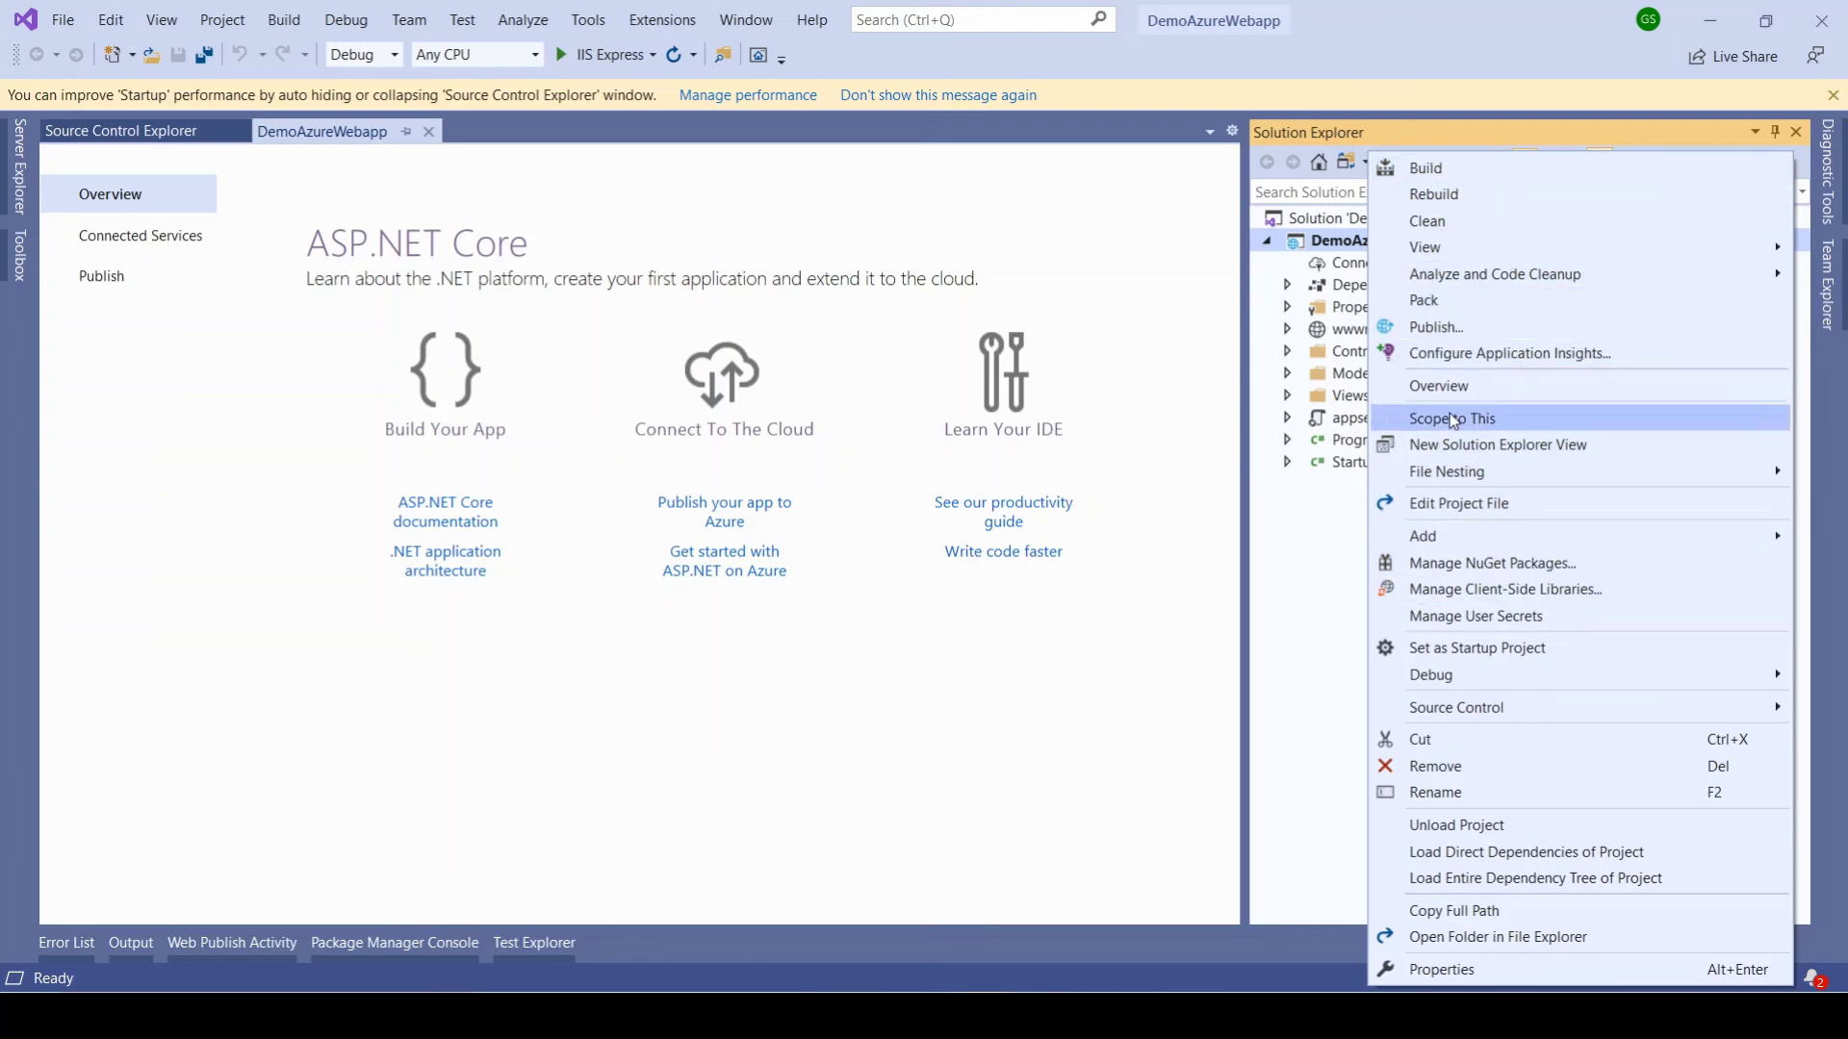
left_click(1470, 338)
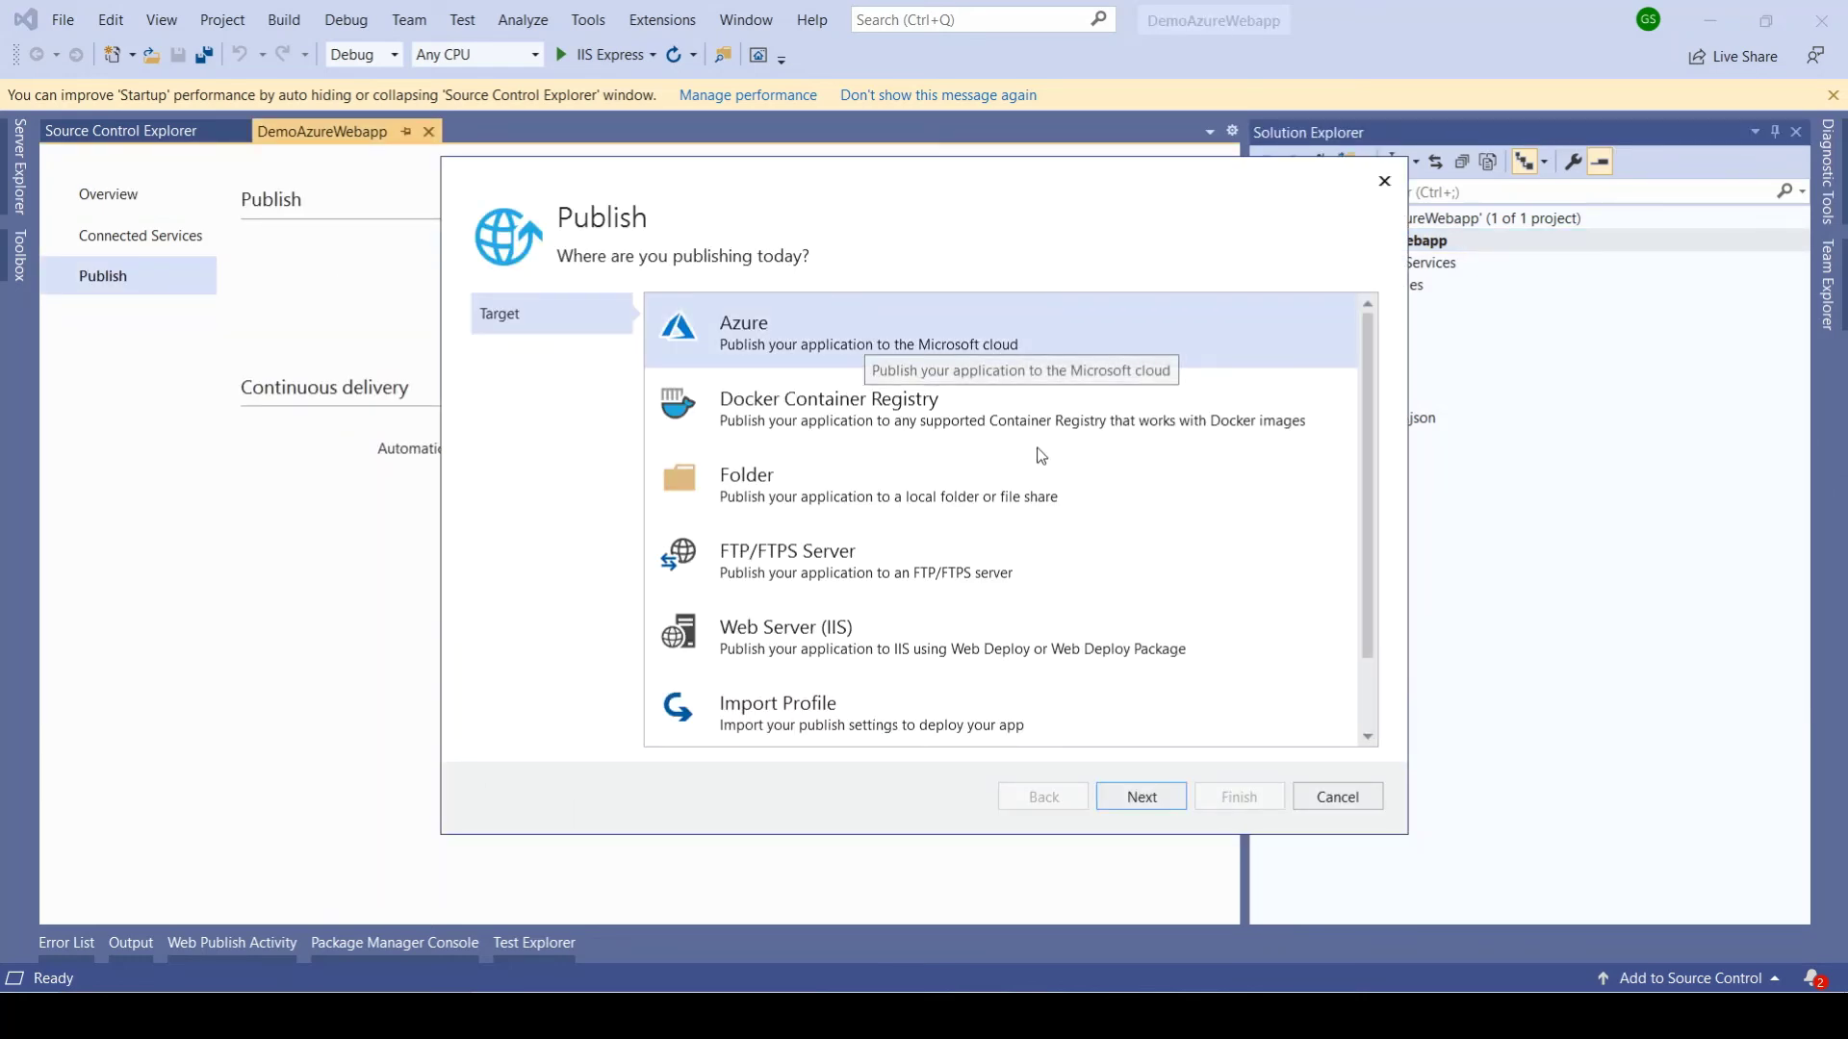
left_click(1131, 800)
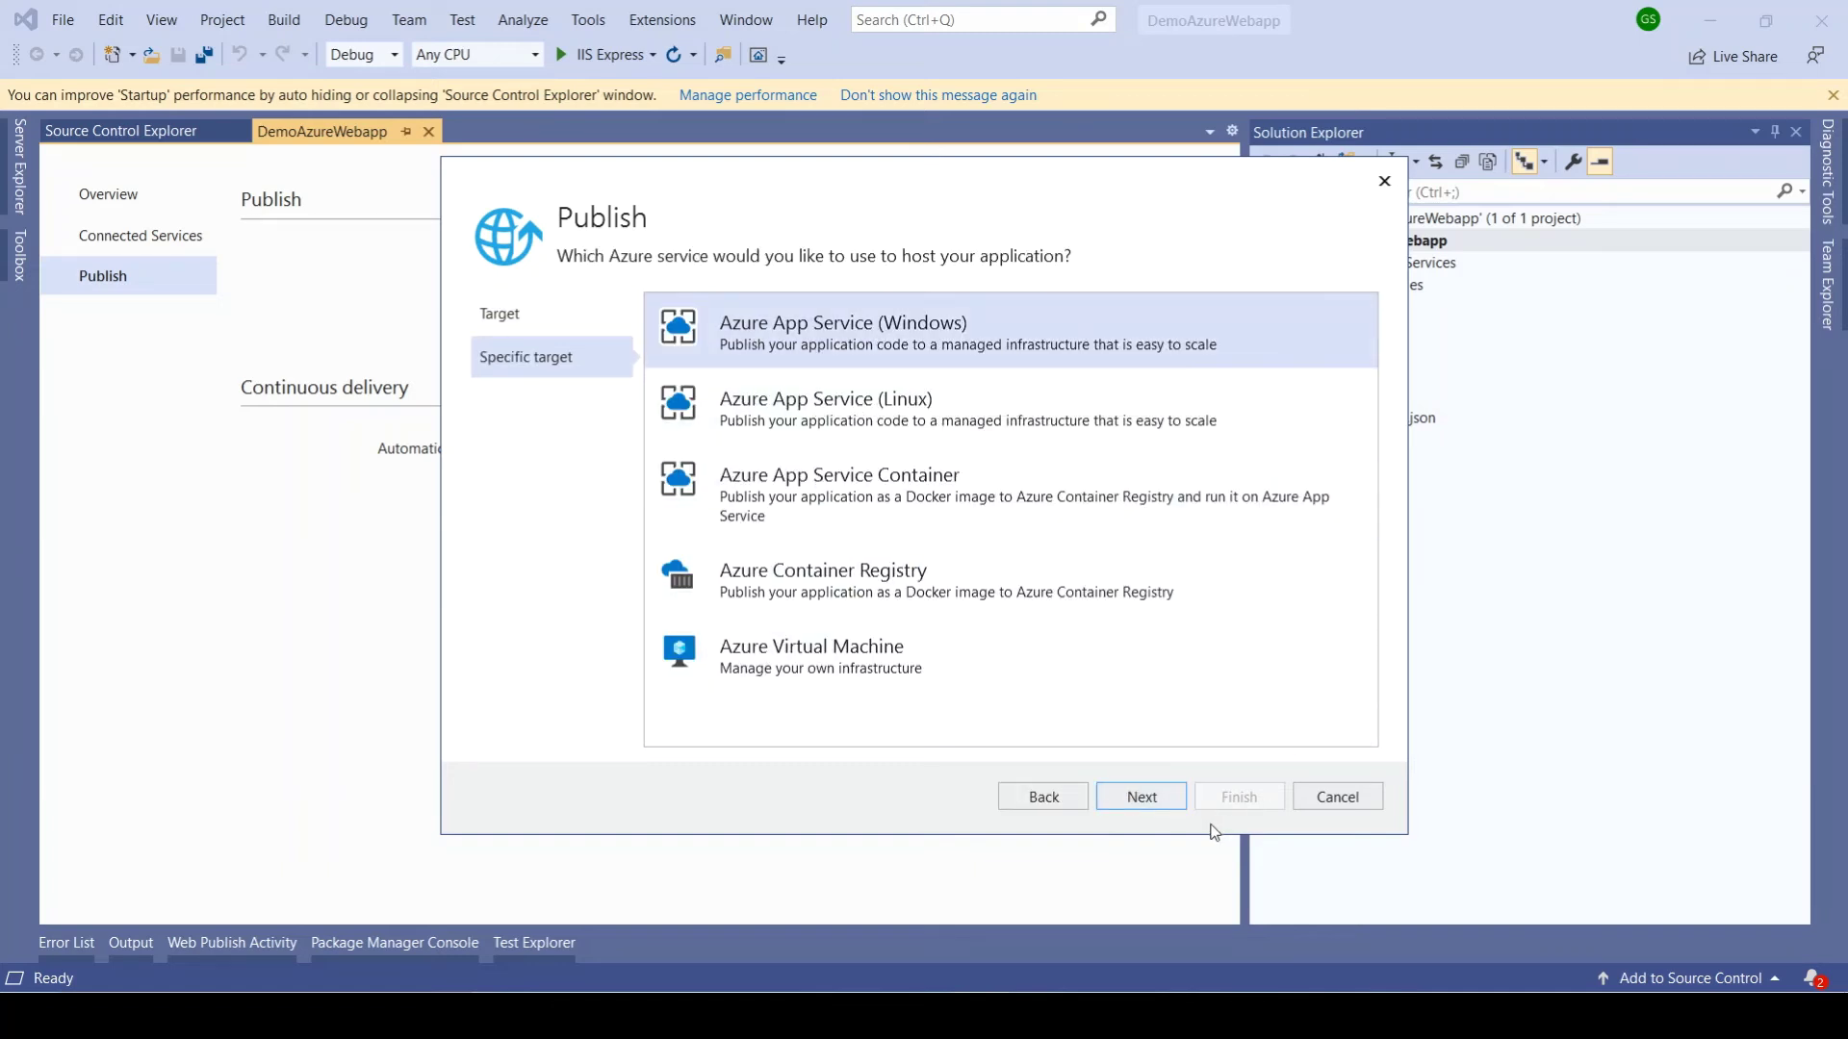
left_click(1140, 799)
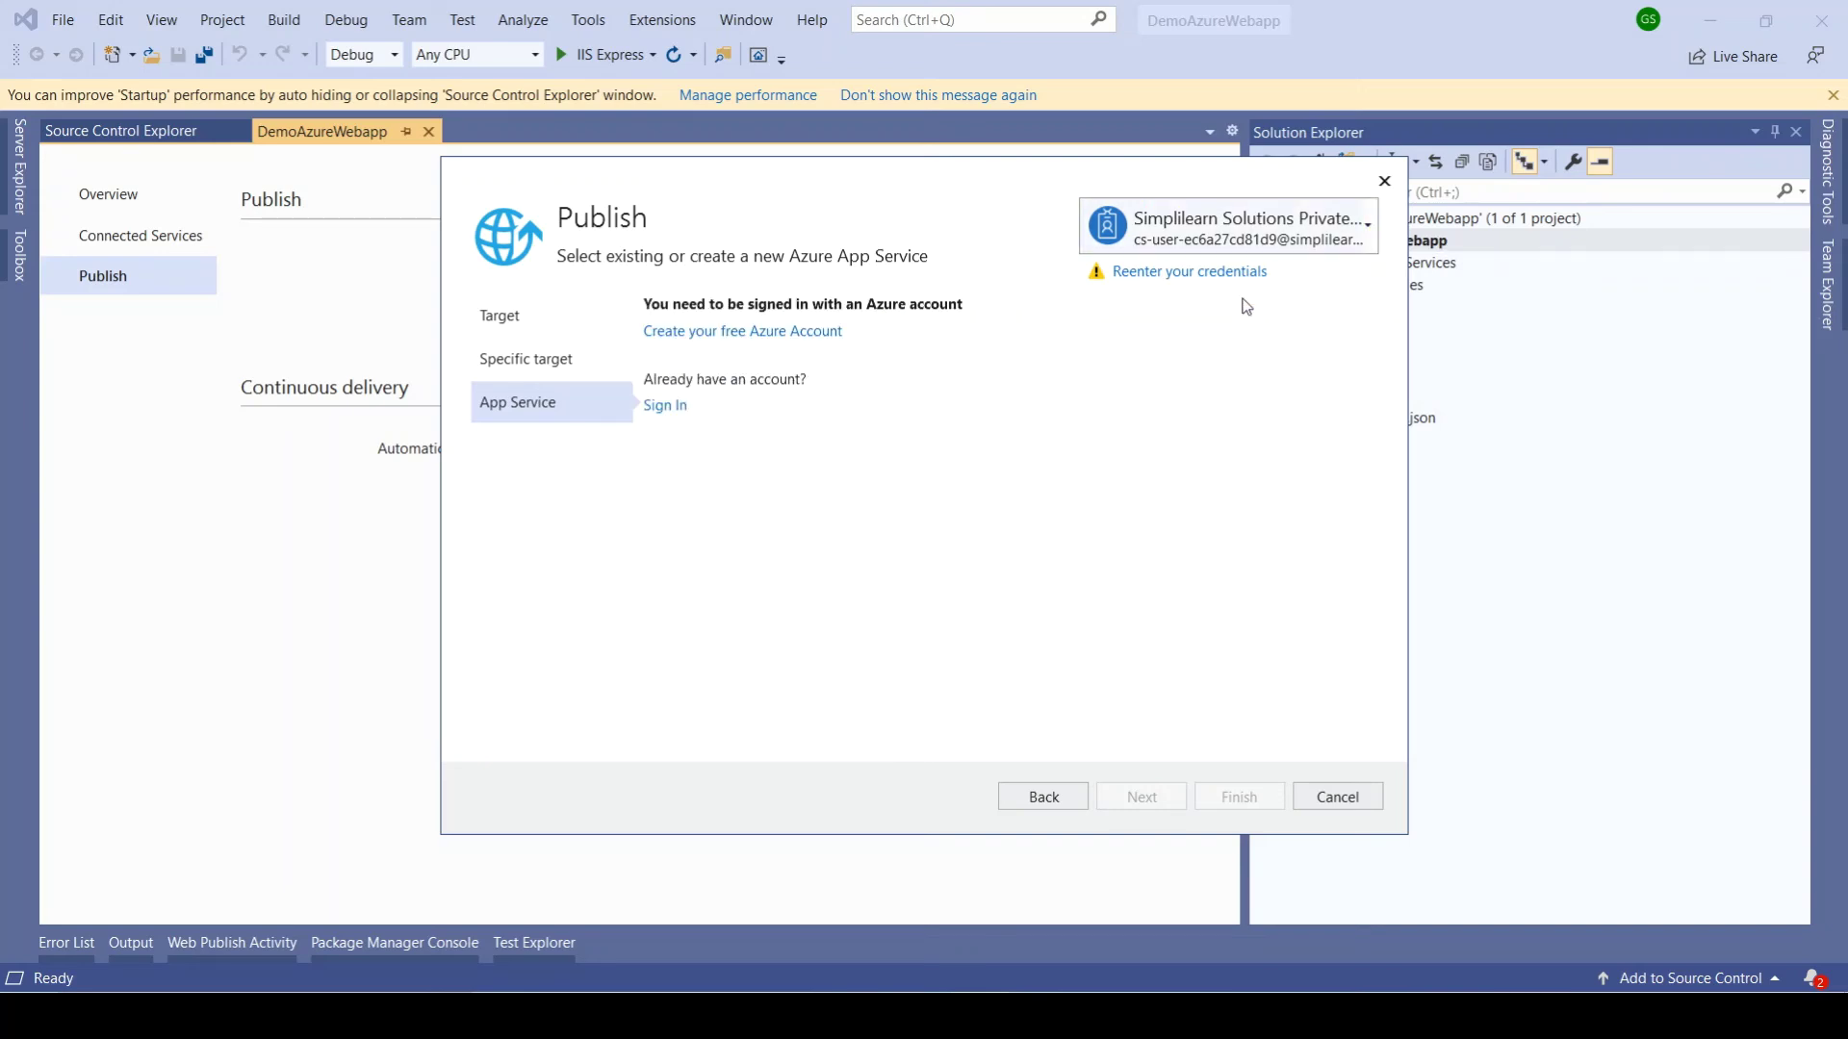
Step: Choose the Microsoft account holding the Azure Pass - Sponsorship subscription and finish the publish profile with demowebapp1367 from WebAppResourceGp
left_click(1368, 225)
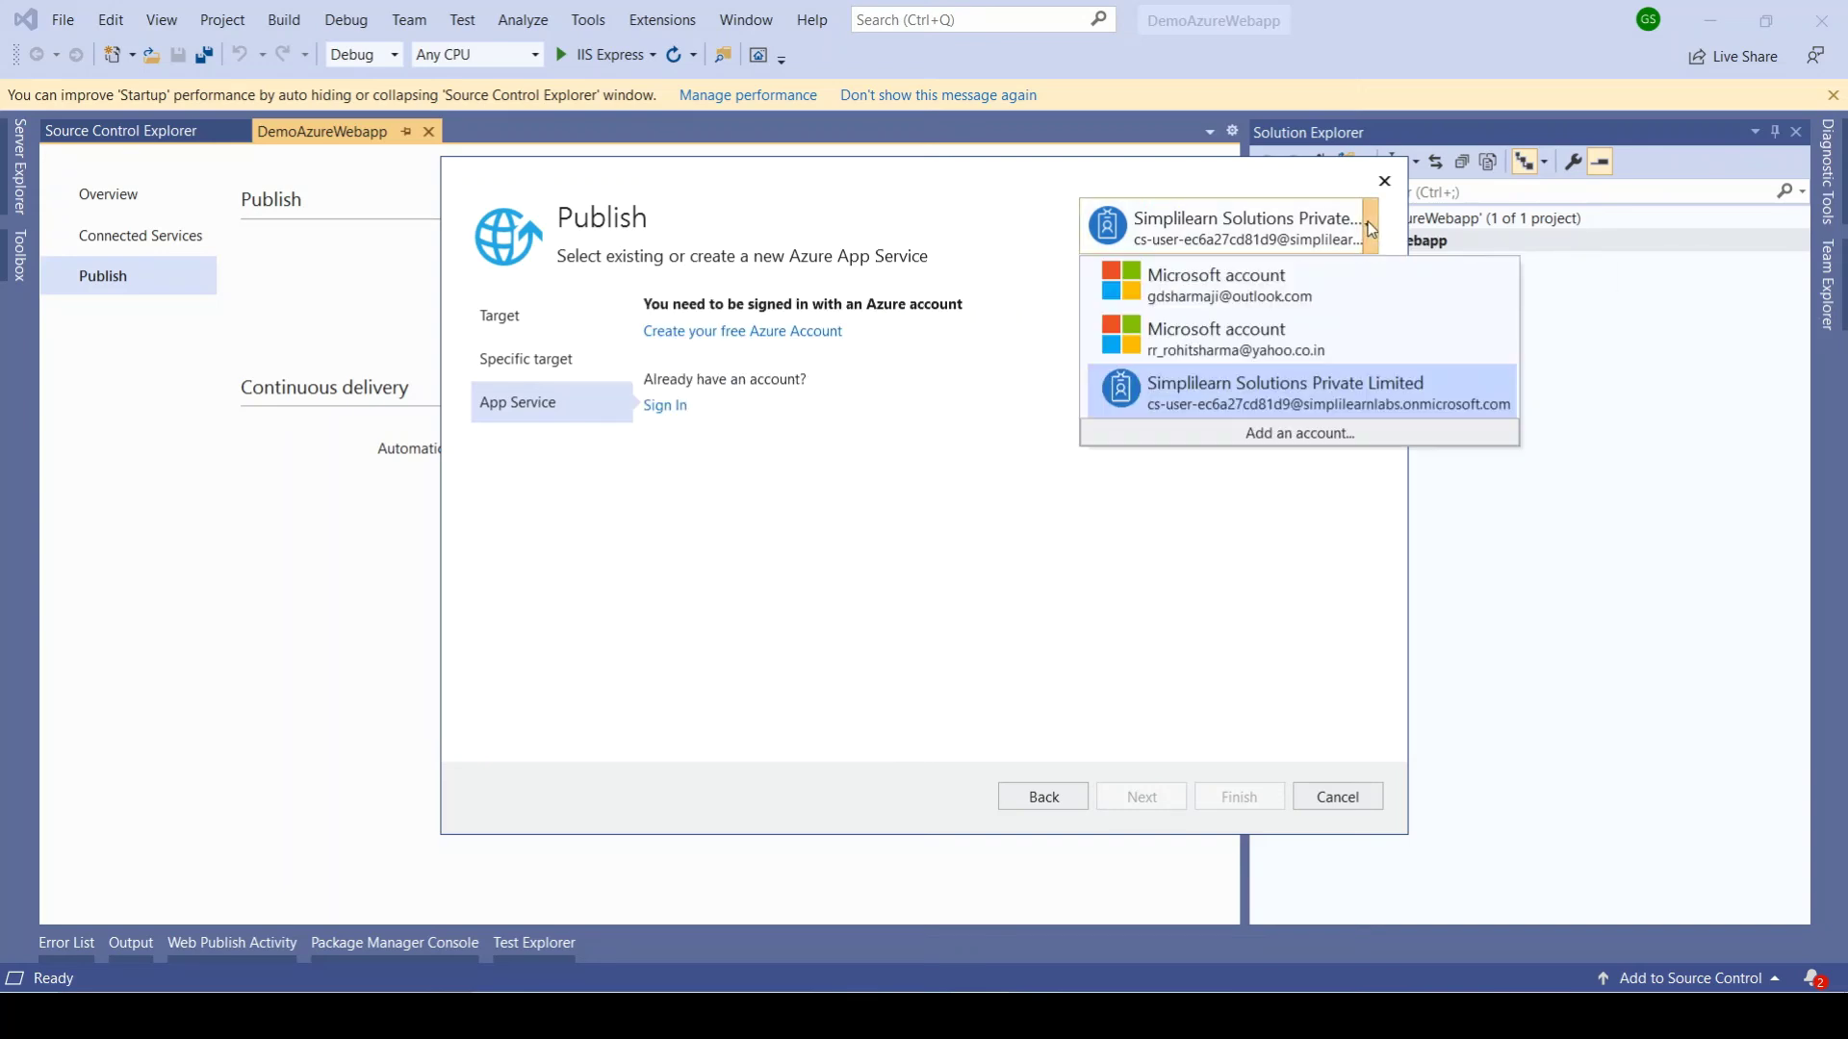
left_click(1304, 345)
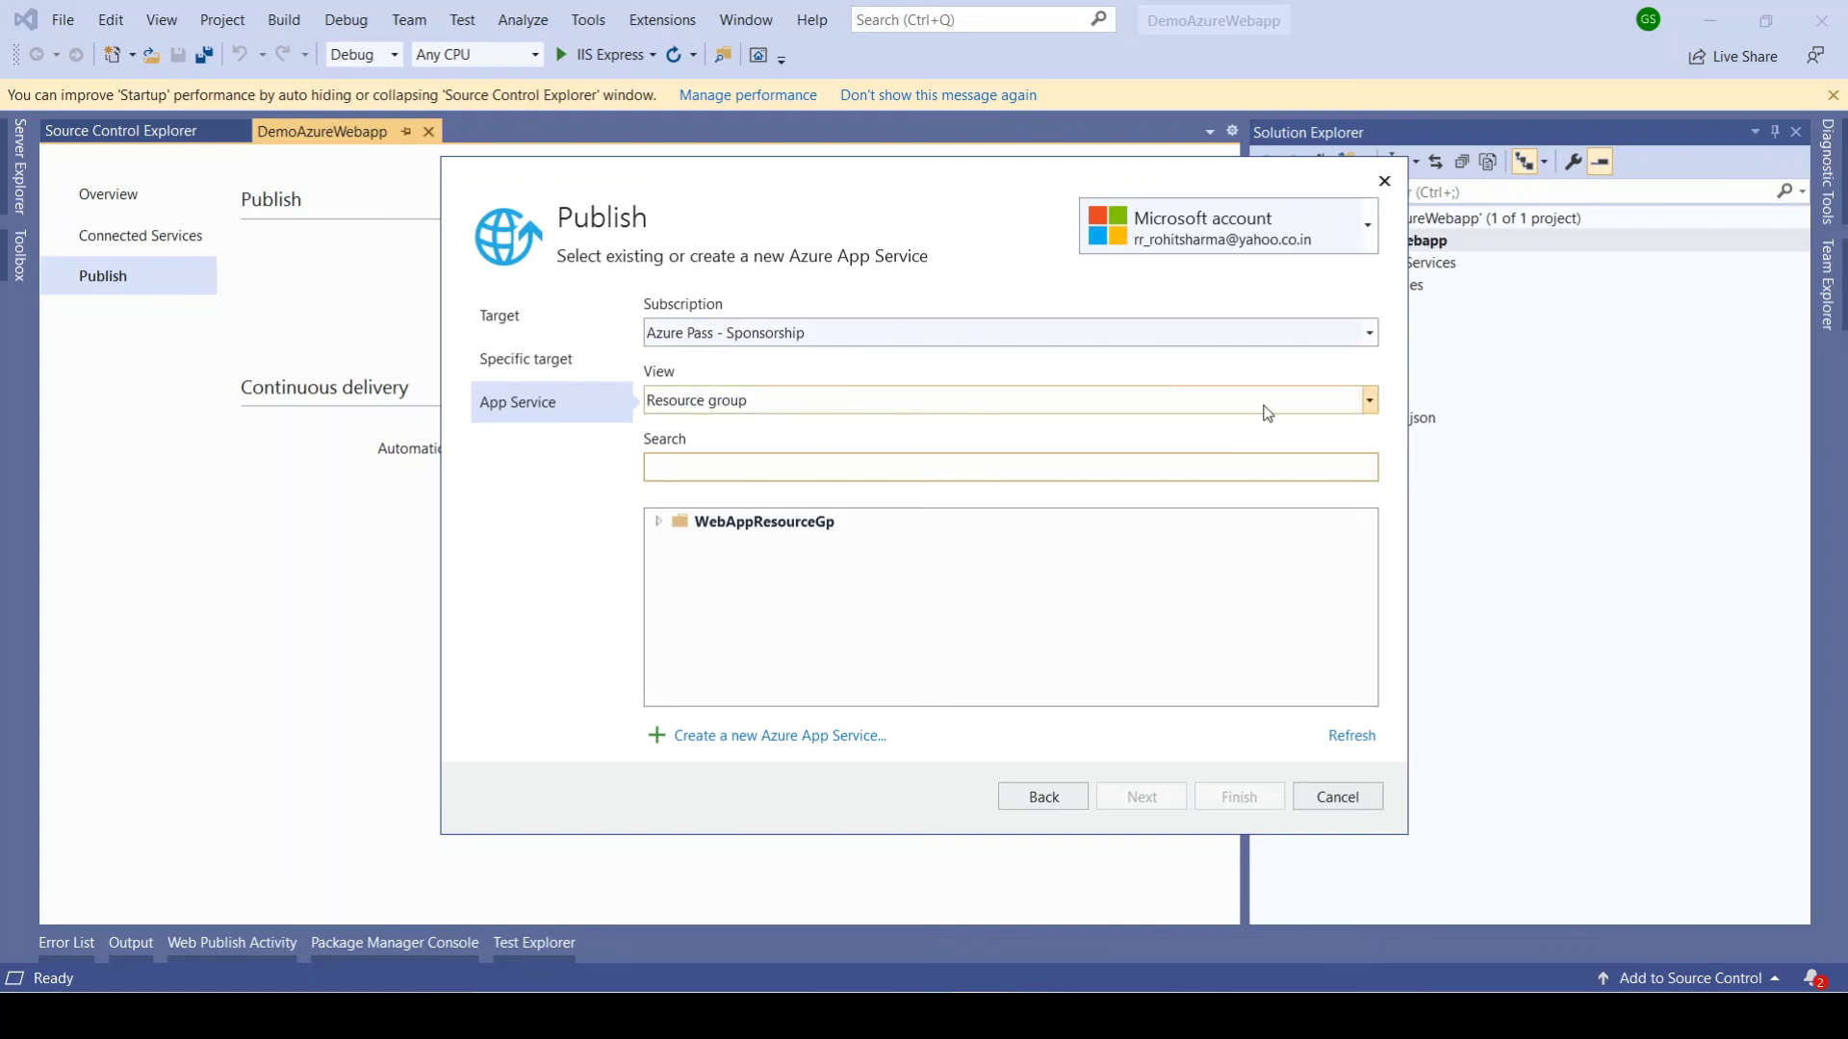
left_click(1370, 402)
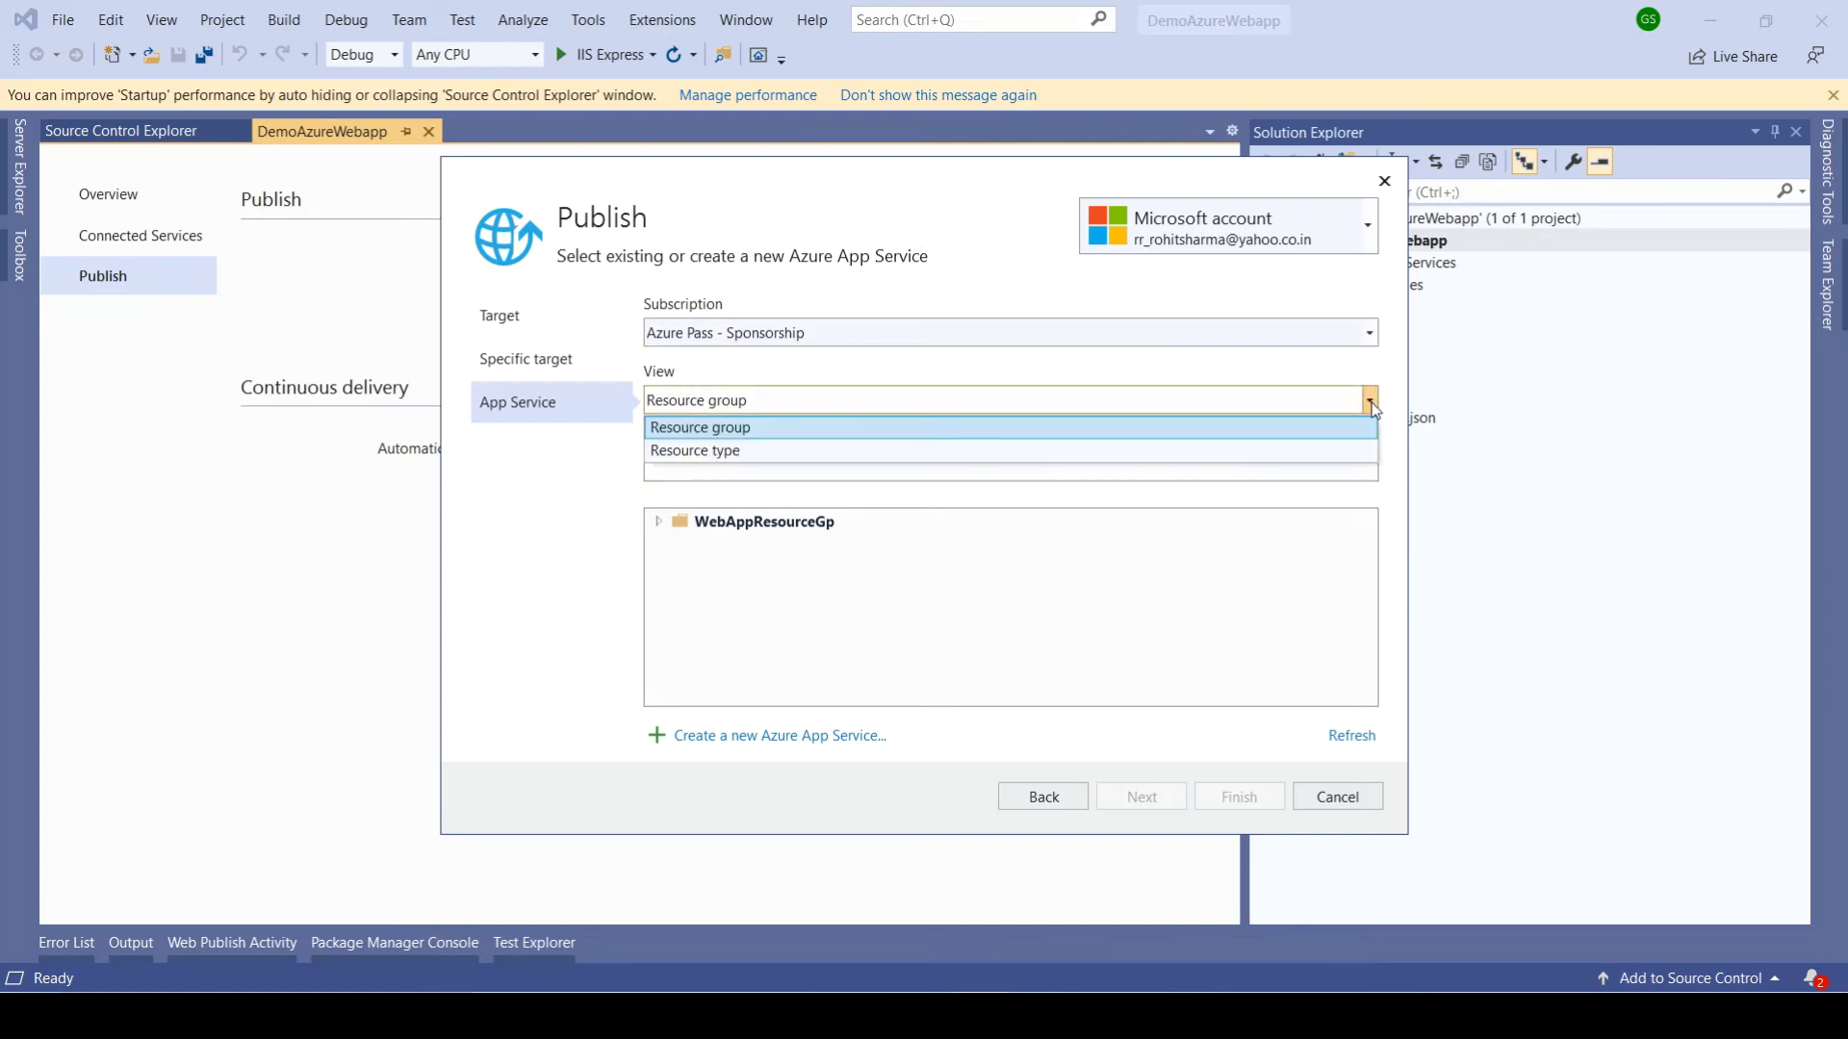
left_click(1320, 354)
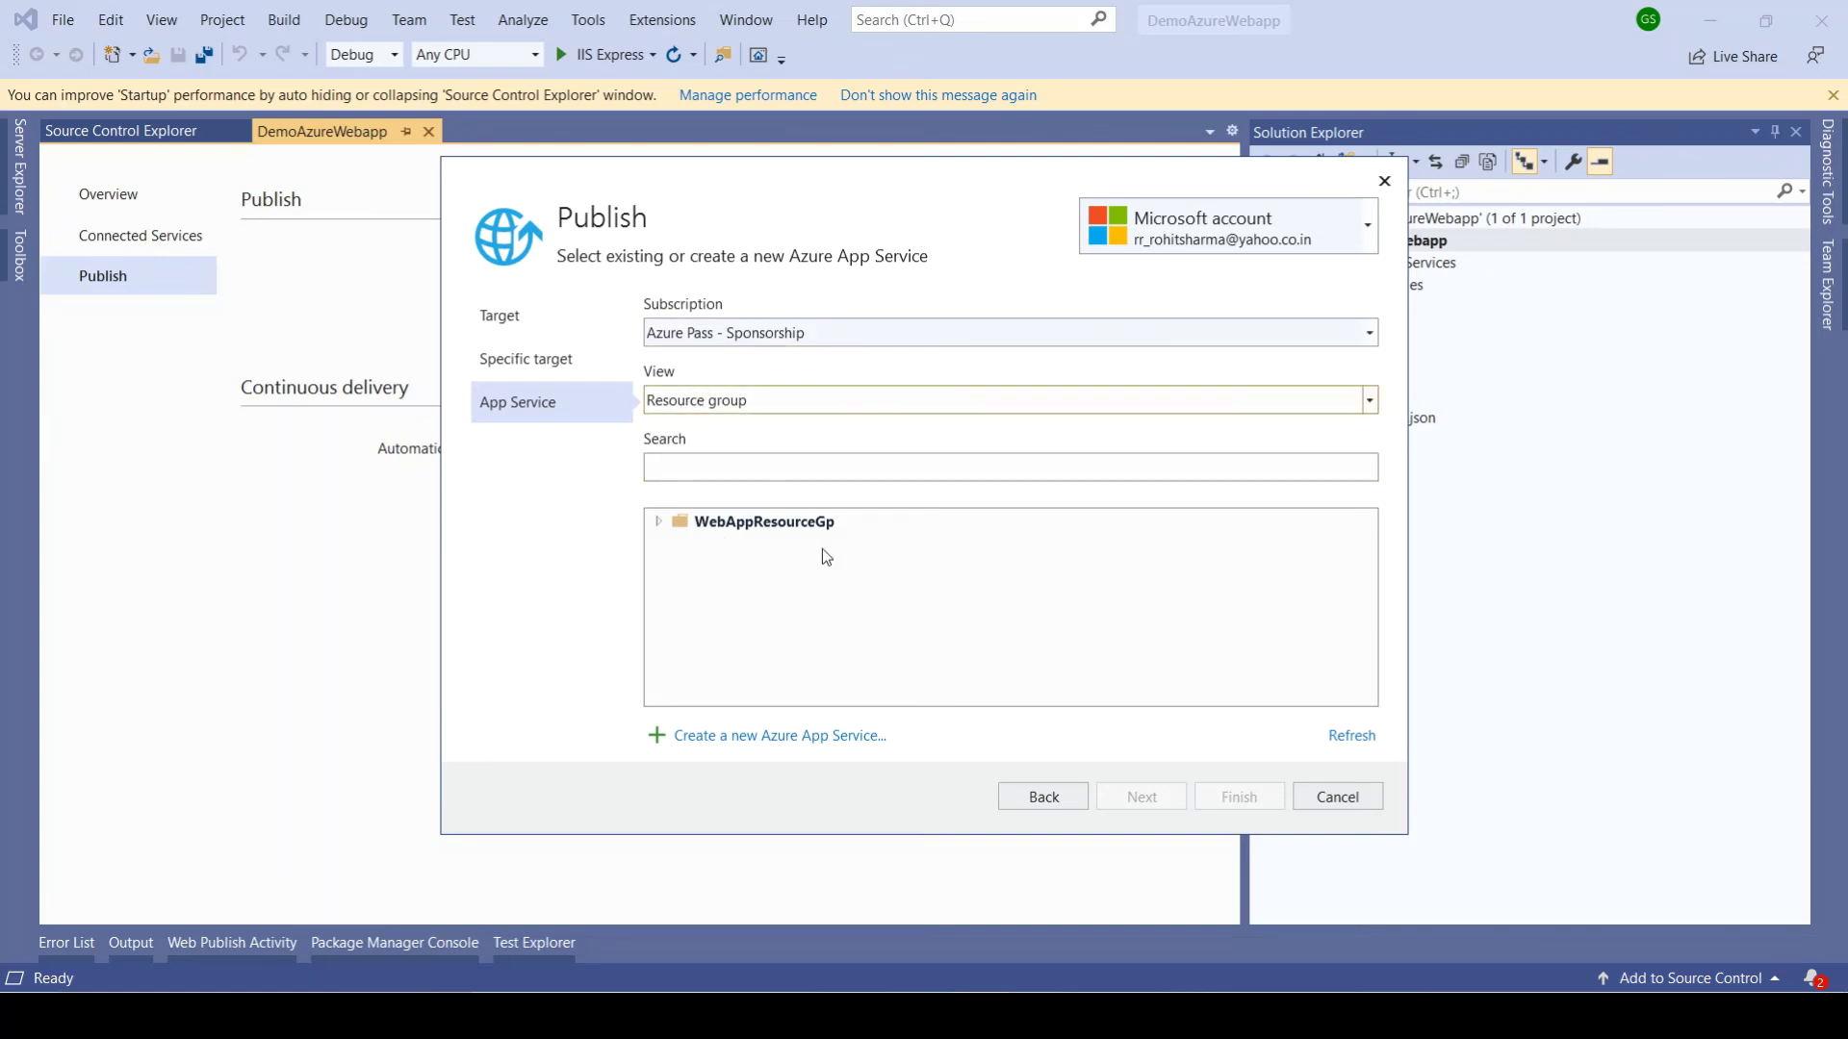
left_click(659, 523)
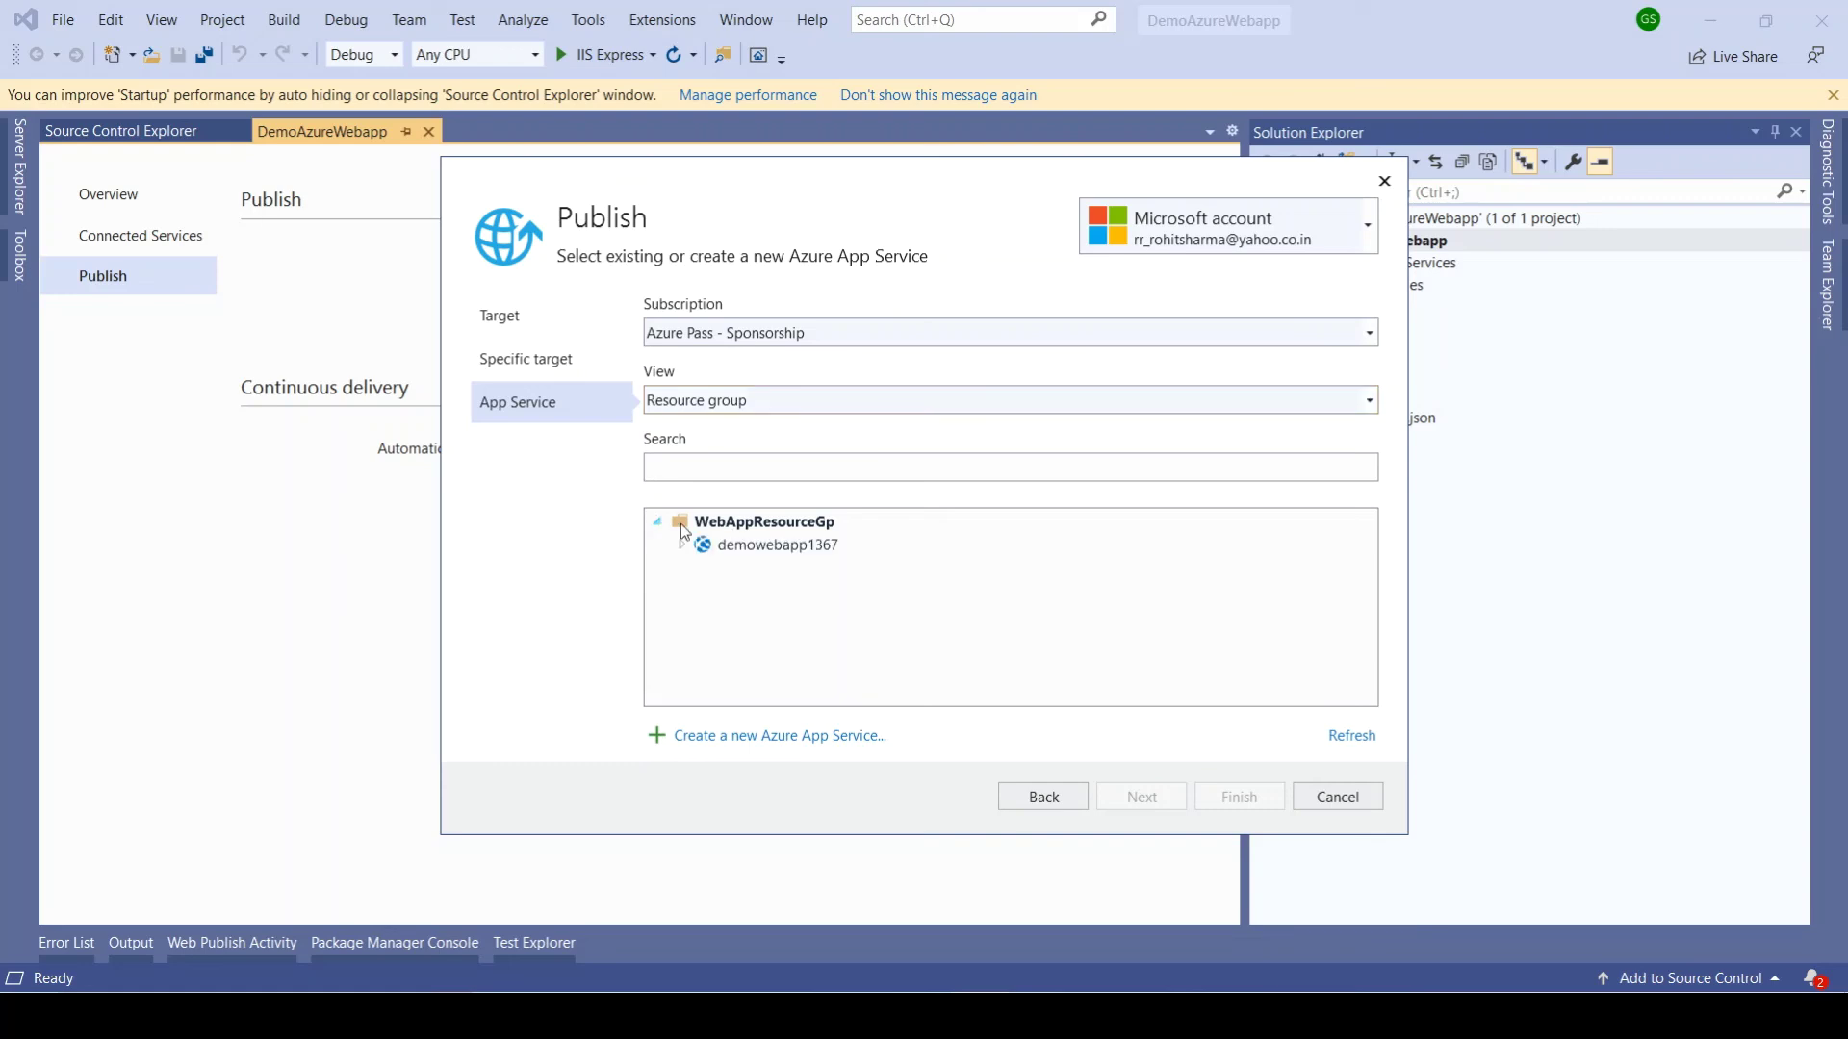
left_click(756, 545)
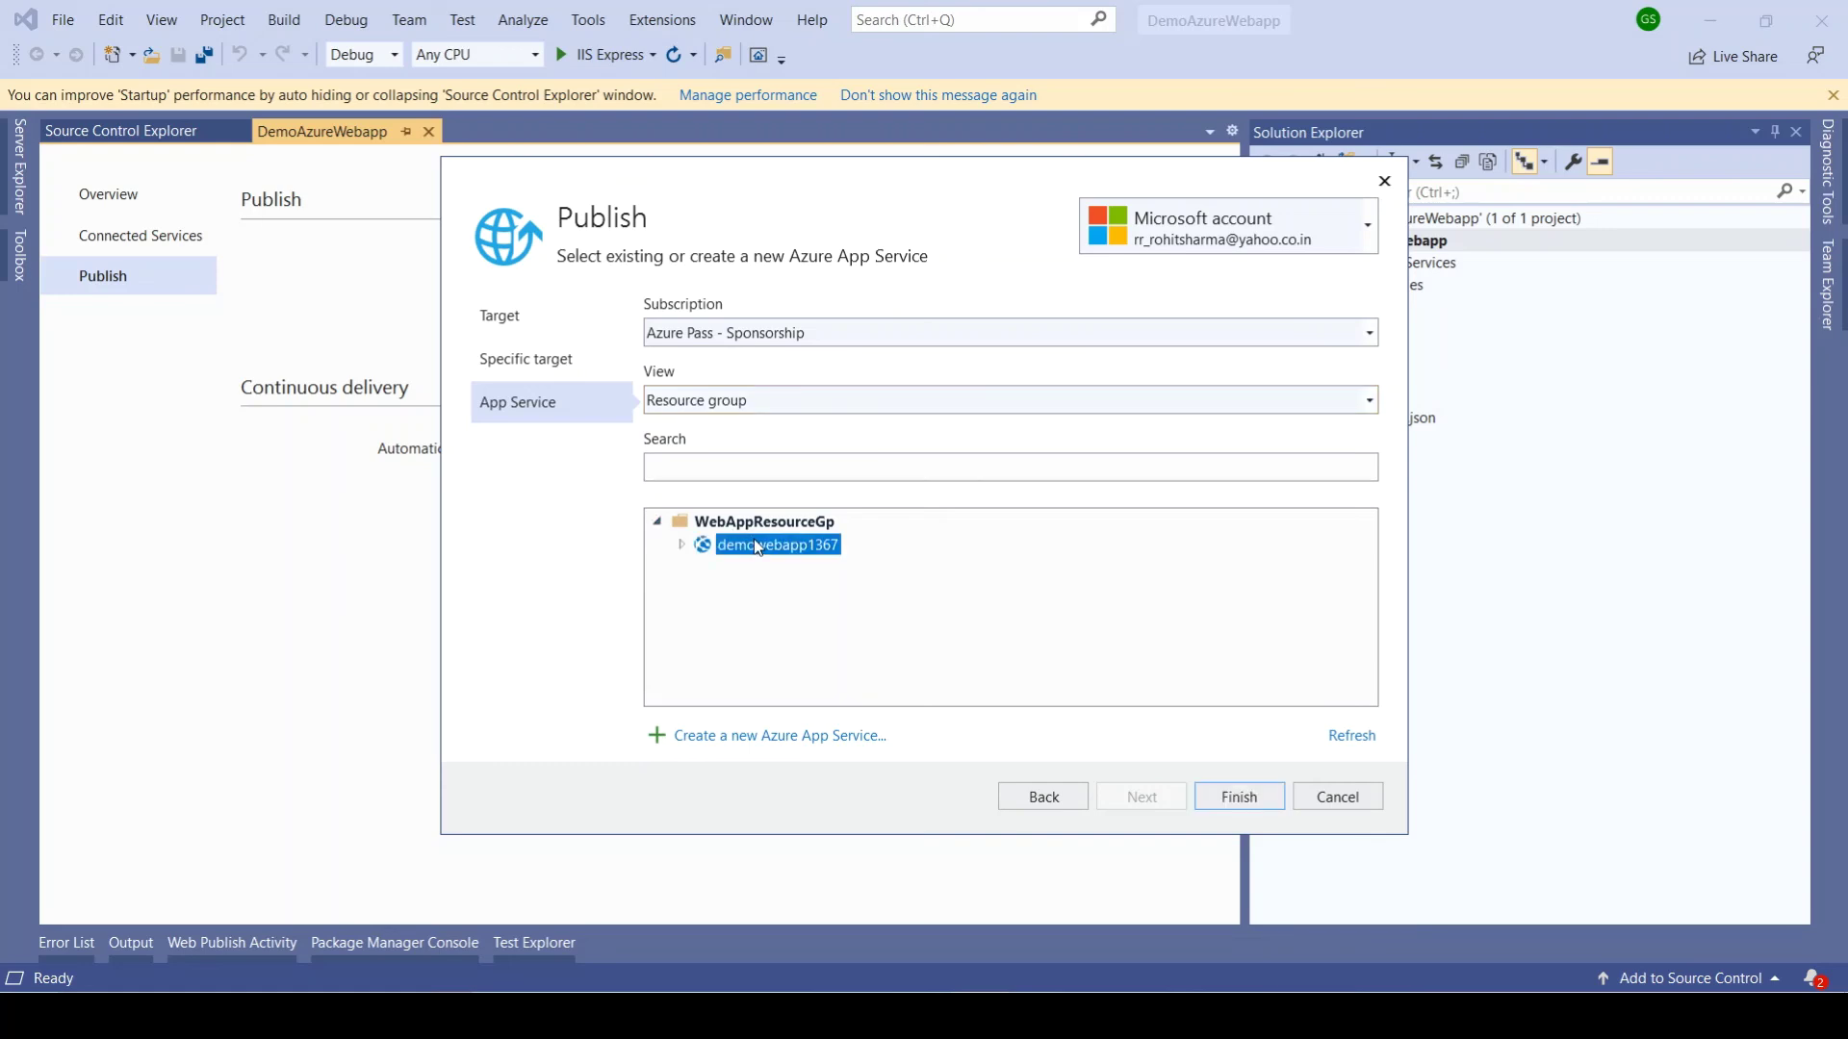
left_click(1239, 797)
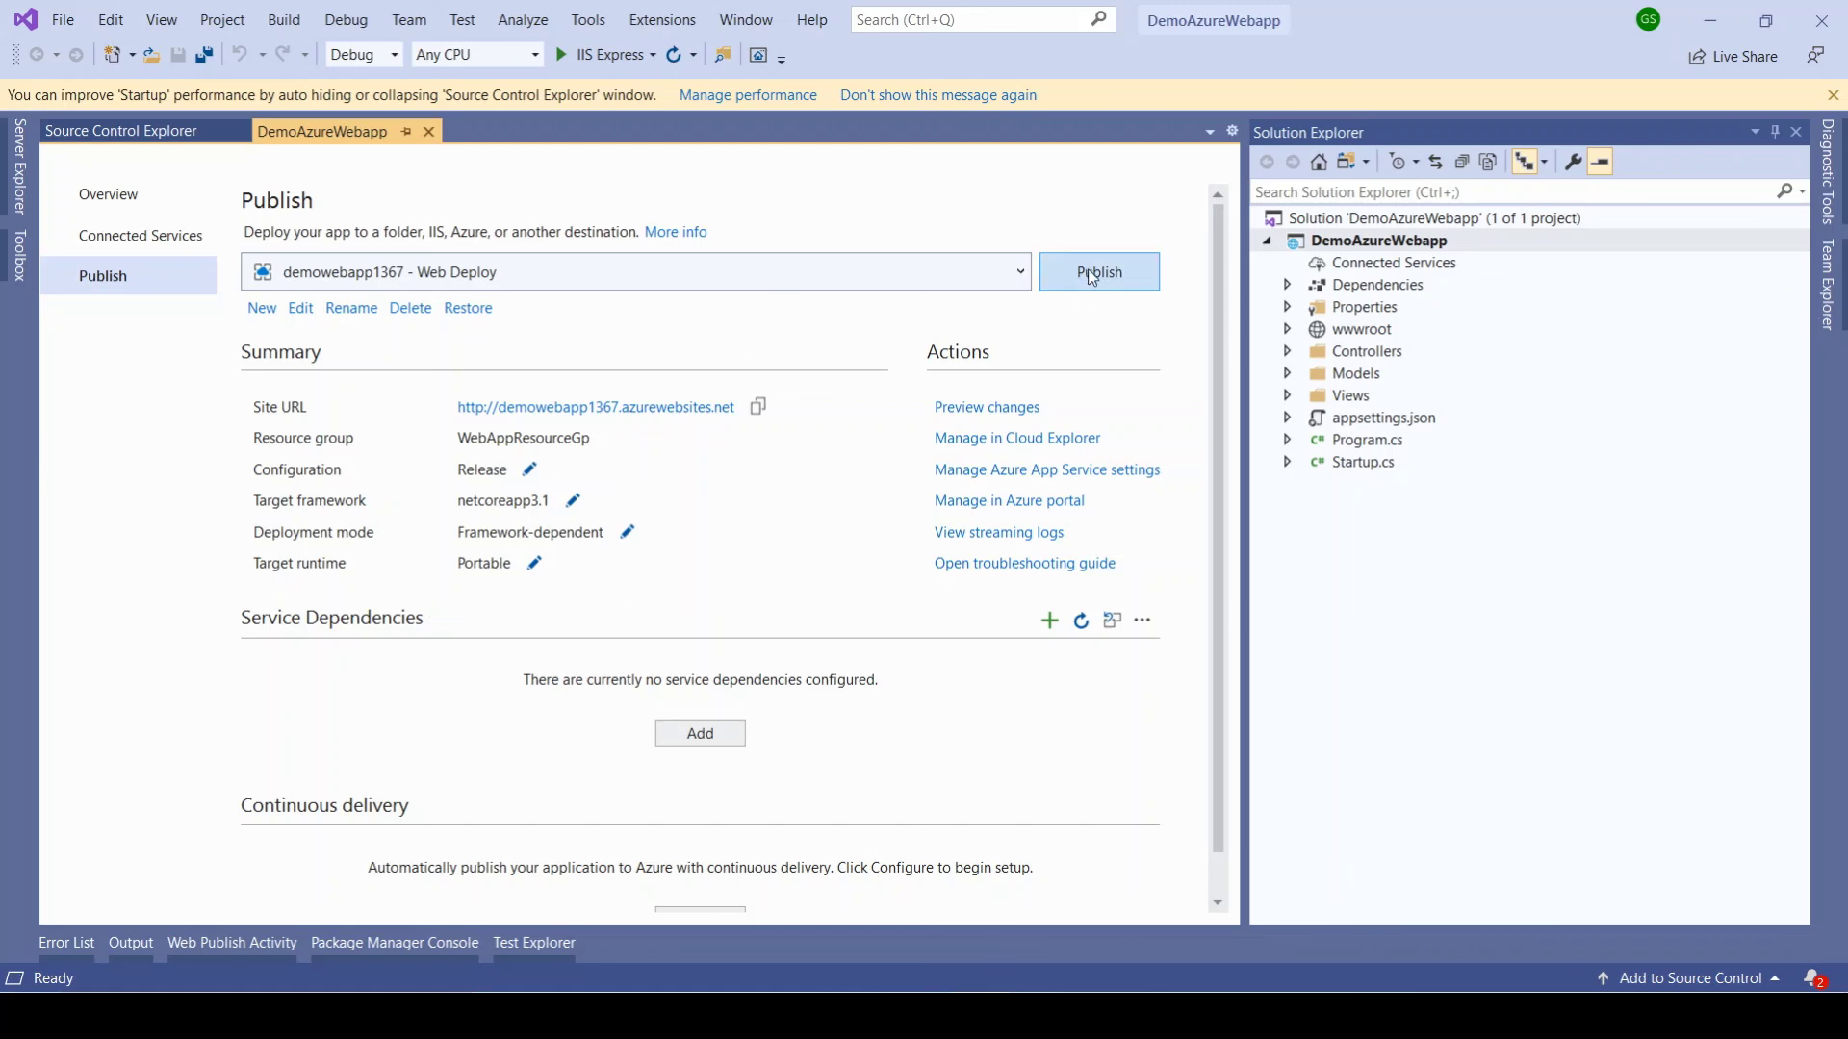
Step: Publish the project to demowebapp1367 and check the Home and Privacy pages of the live site
left_click(1155, 271)
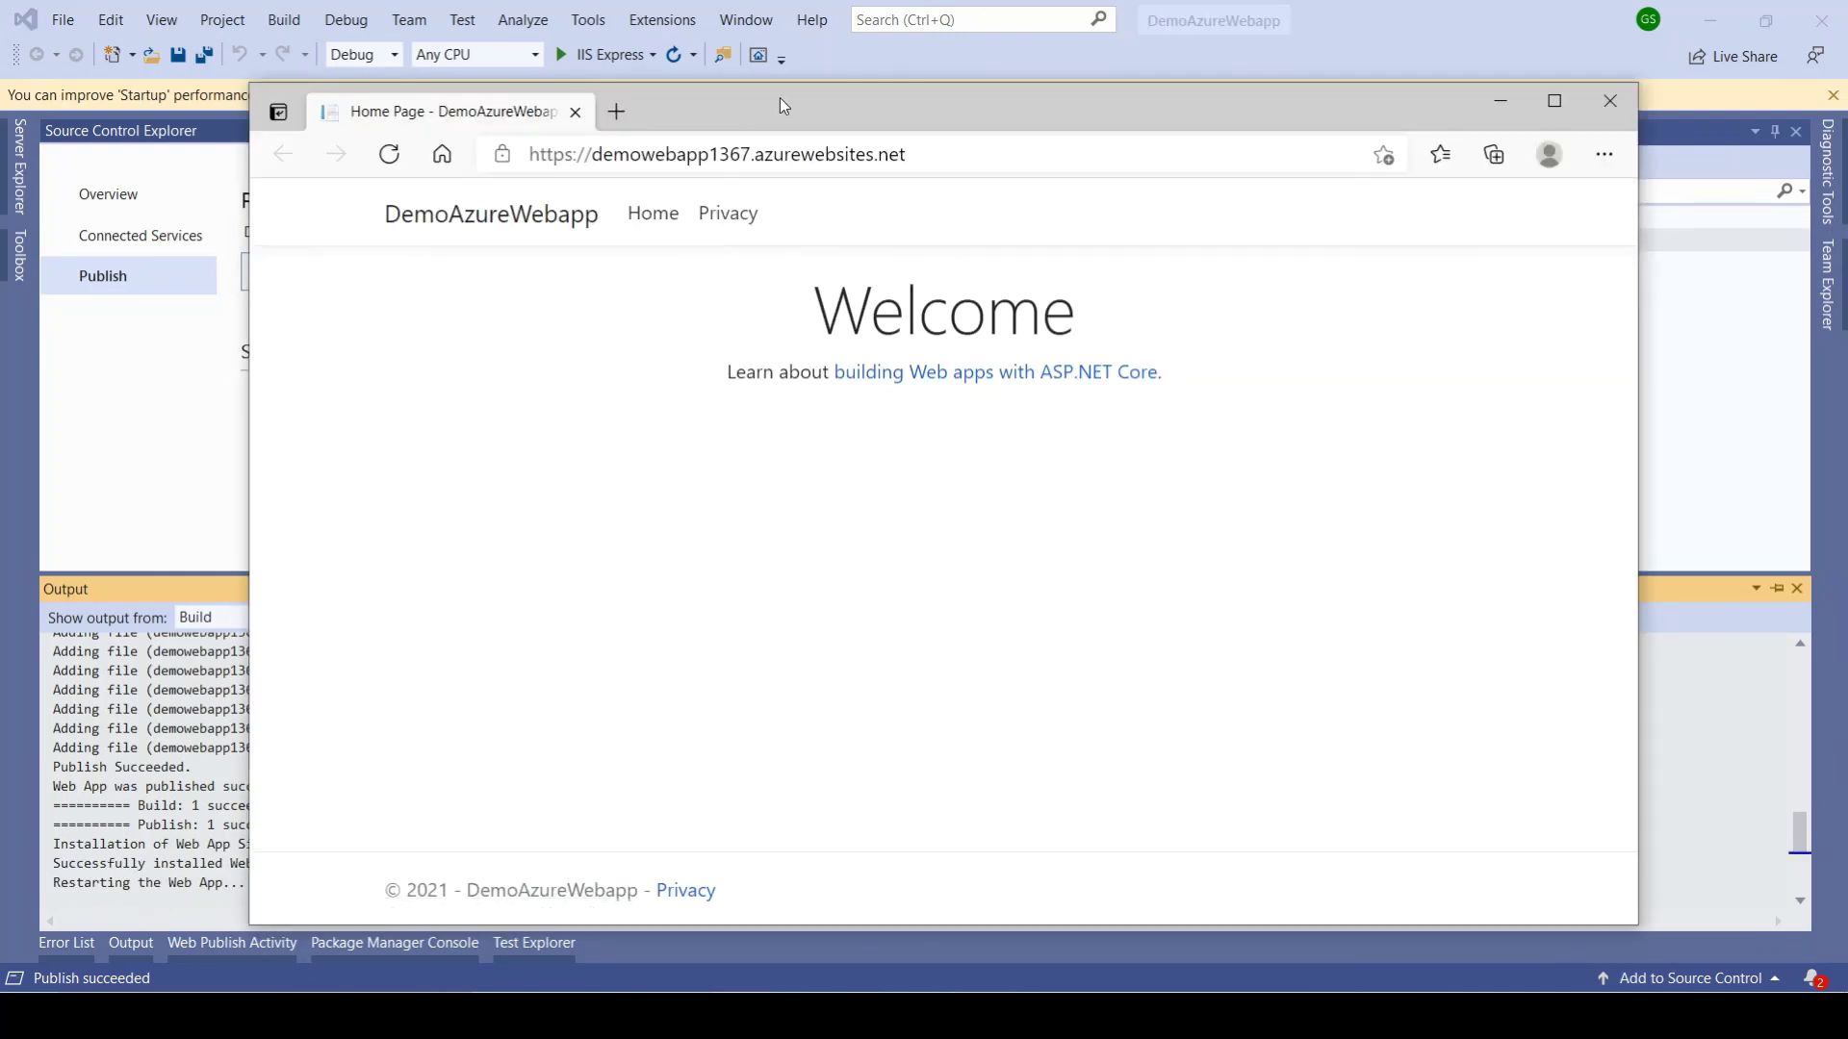
double_click(779, 97)
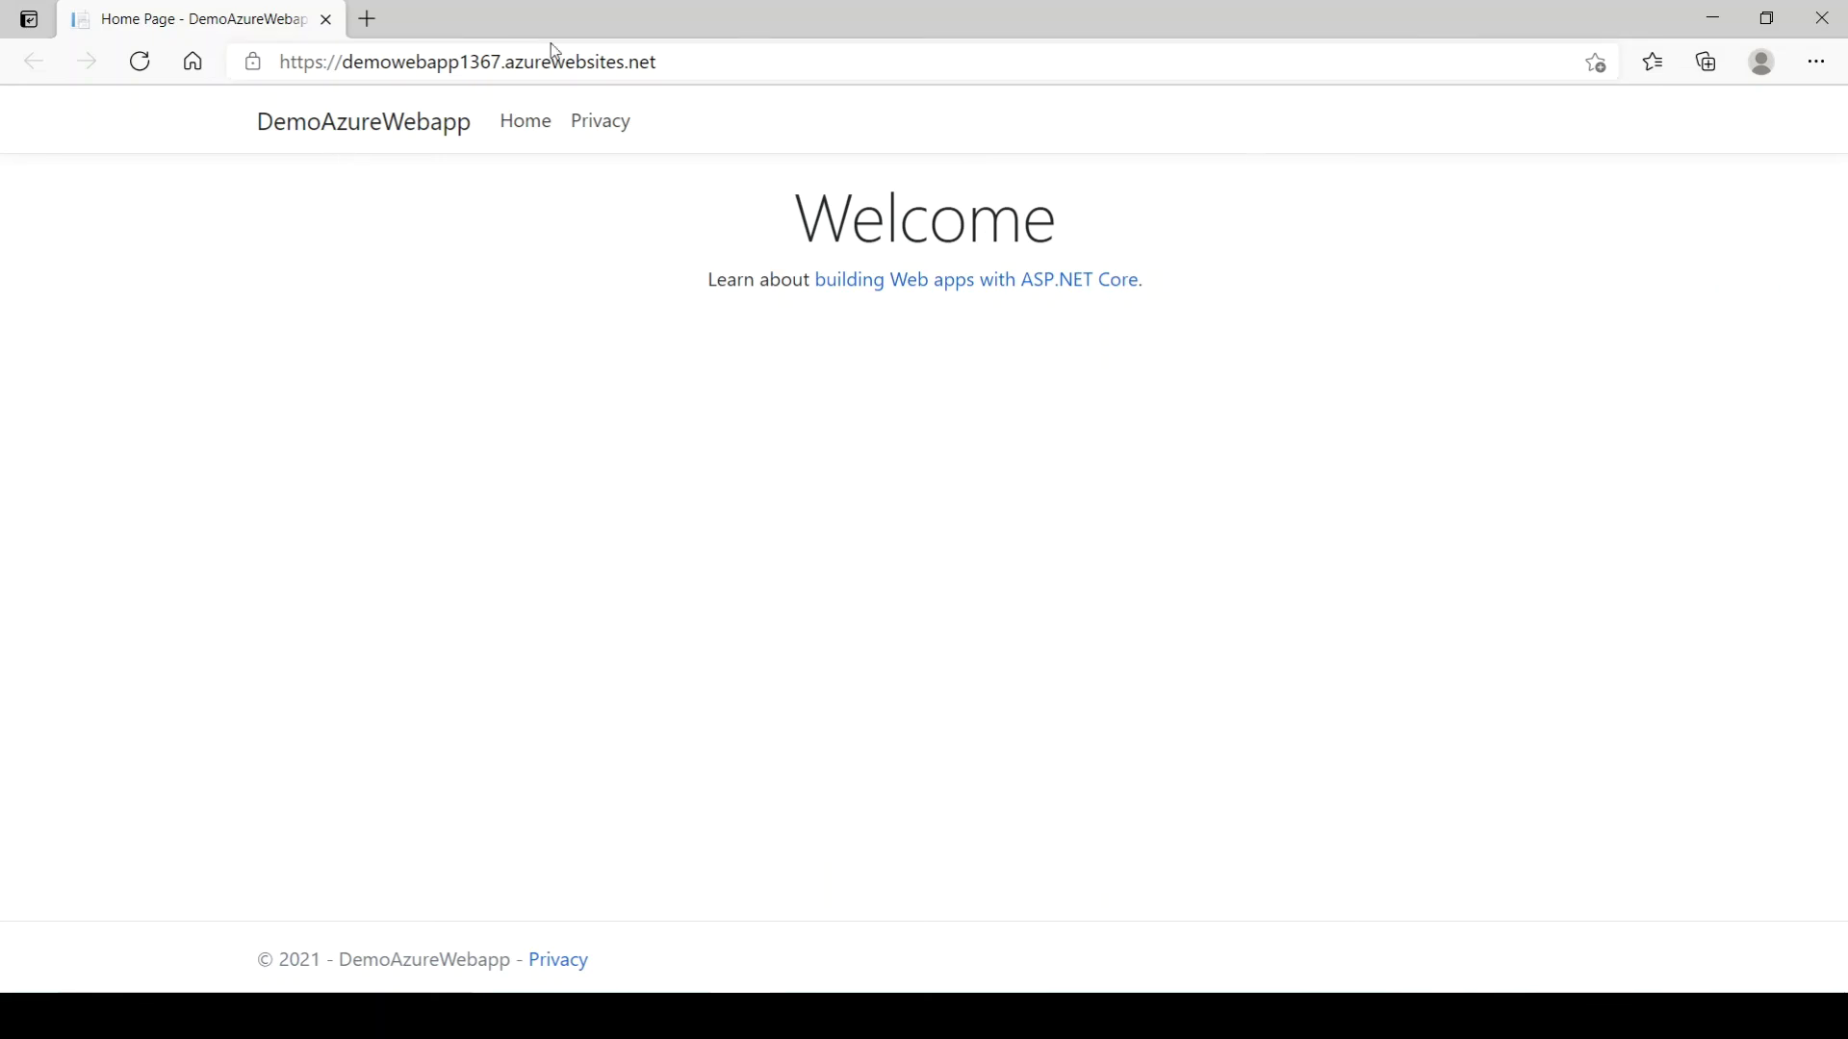
left_click(526, 125)
left_click(578, 117)
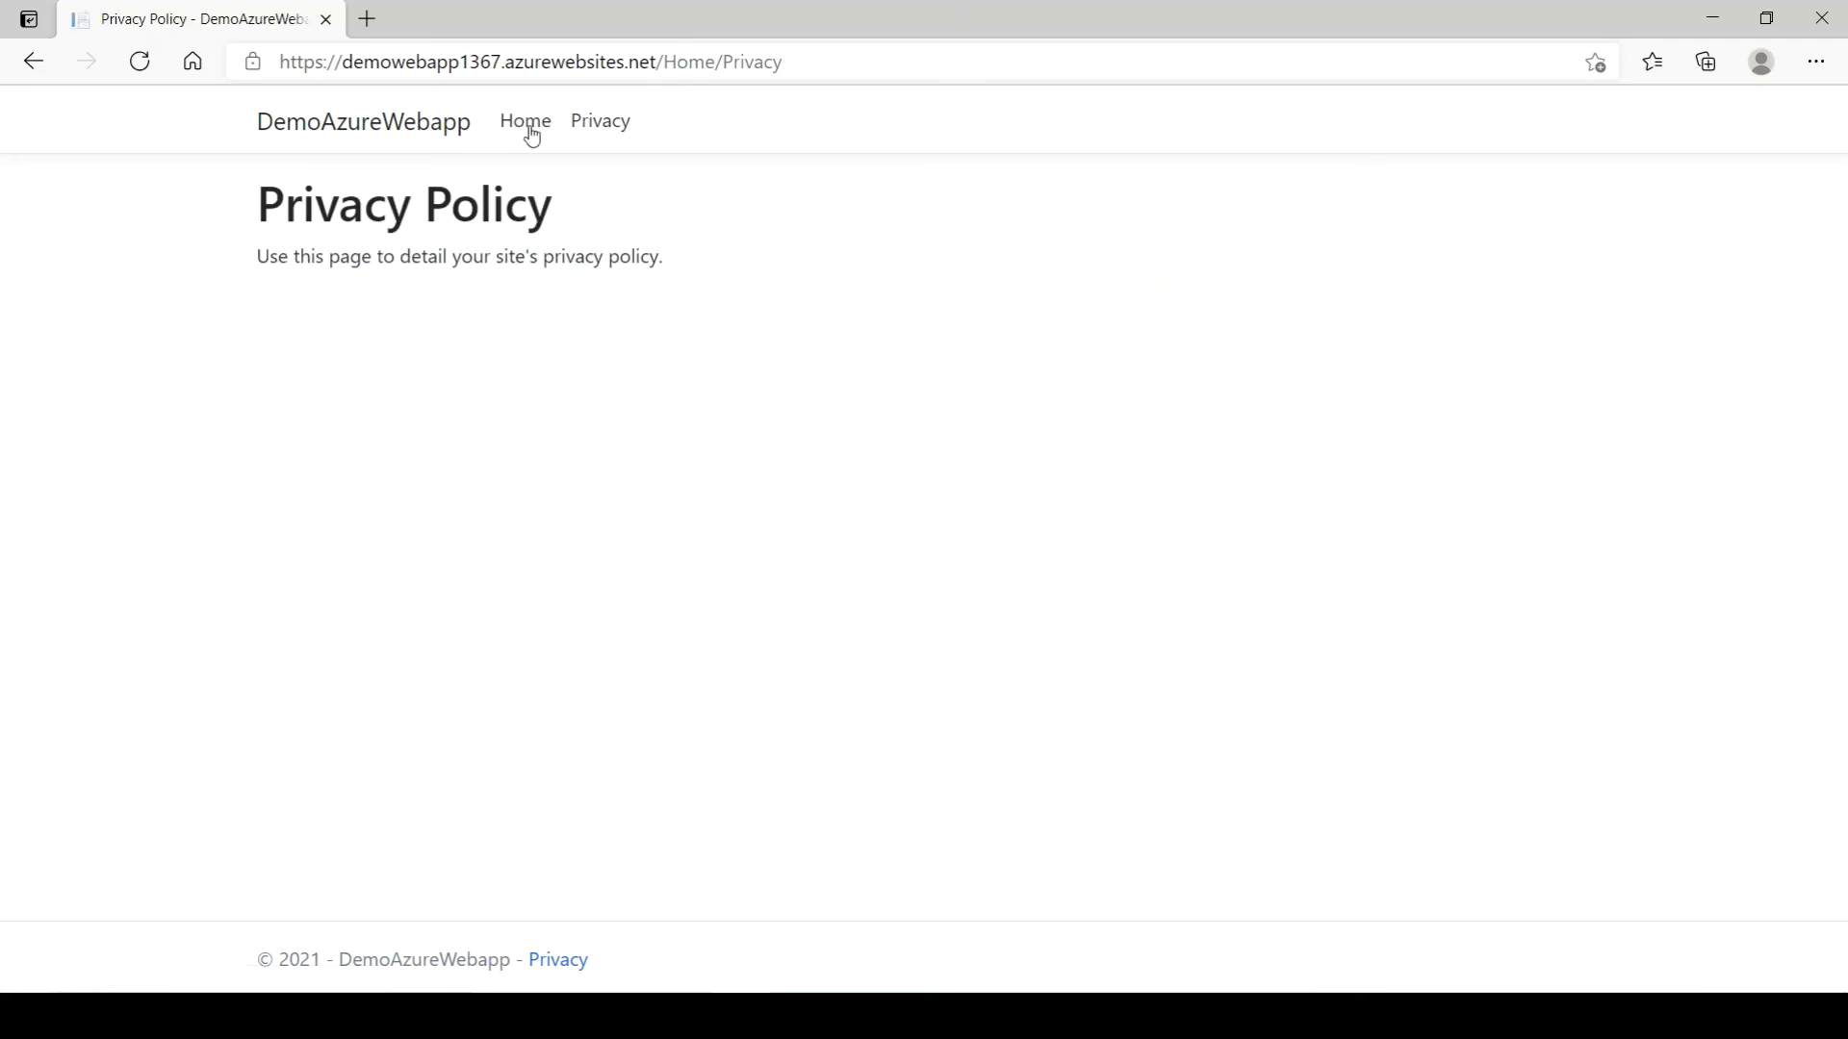
left_click(430, 140)
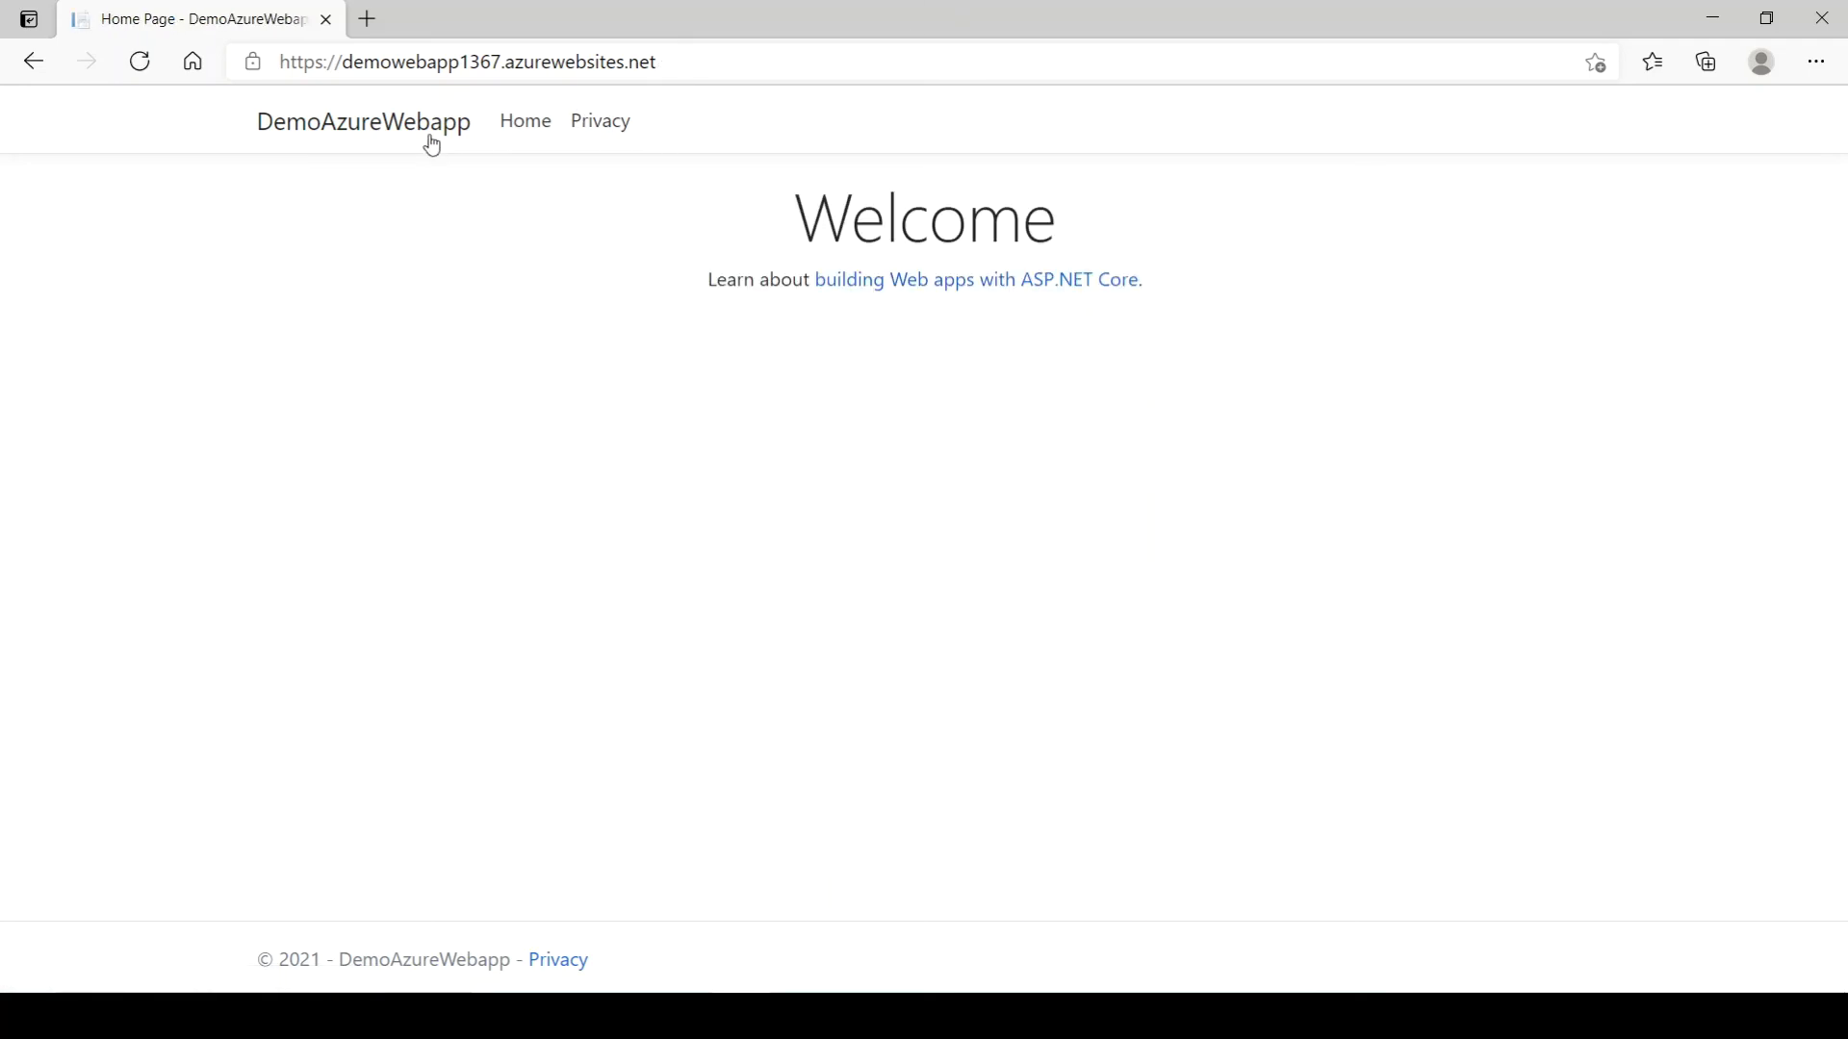